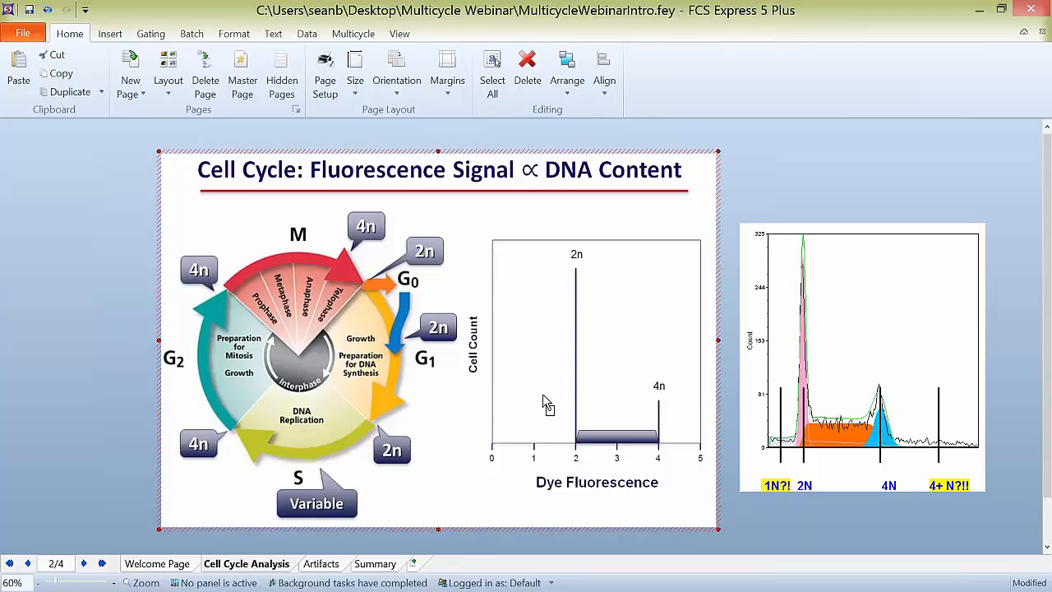
{"action": "left_click", "coordinate": [863, 289]}
{"action": "mouse_move", "coordinate": [864, 294]}
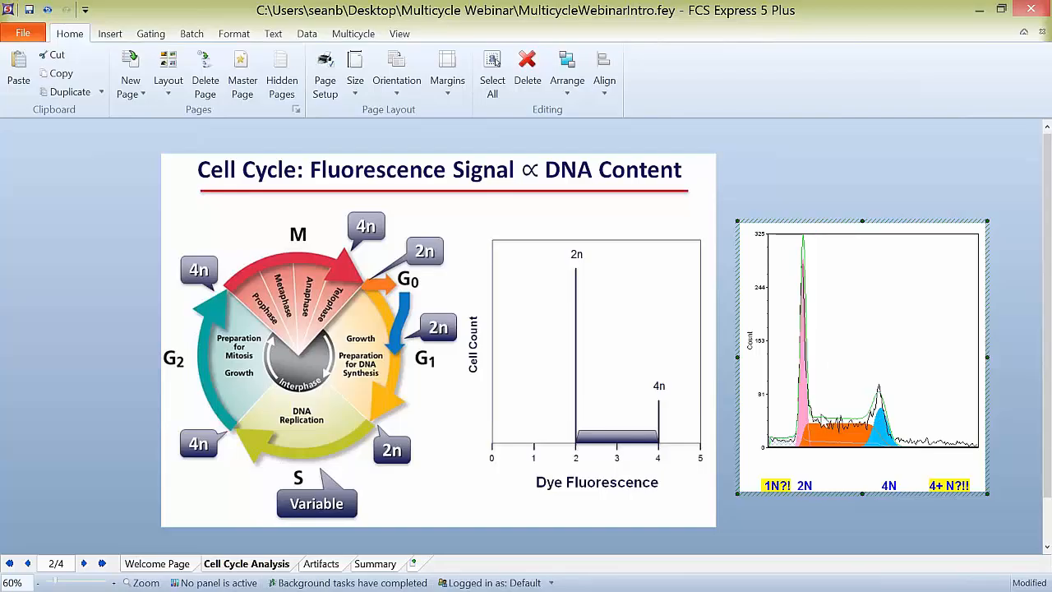
{"action": "left_click", "coordinate": [840, 187]}
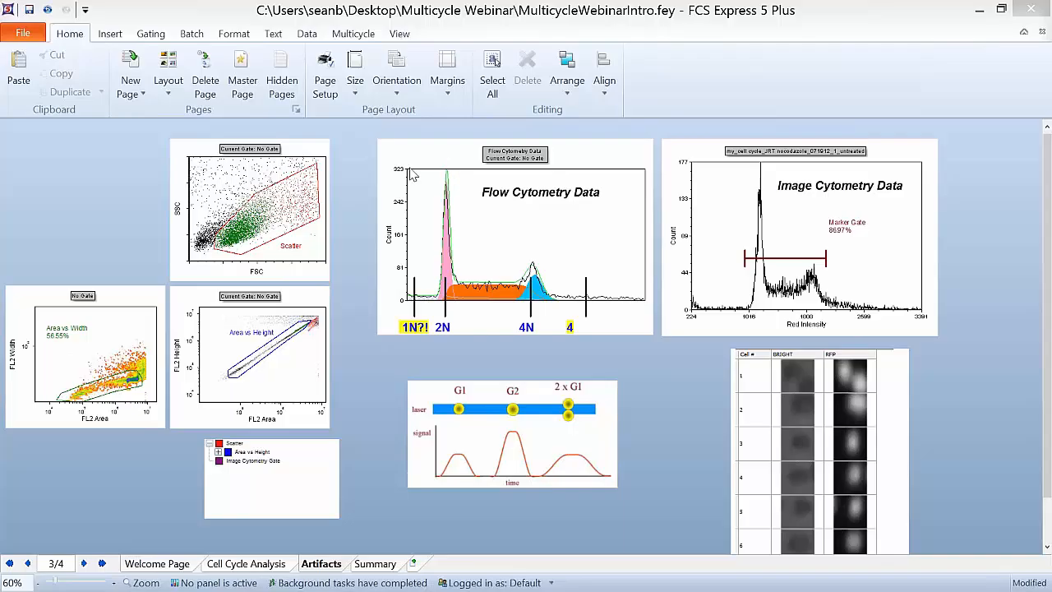
Step: Apply the Scatter gate from the FSC/SSC plot to the Flow Cytometry Data histogram, leaving nothing selected
{"action": "left_click", "coordinate": [270, 219]}
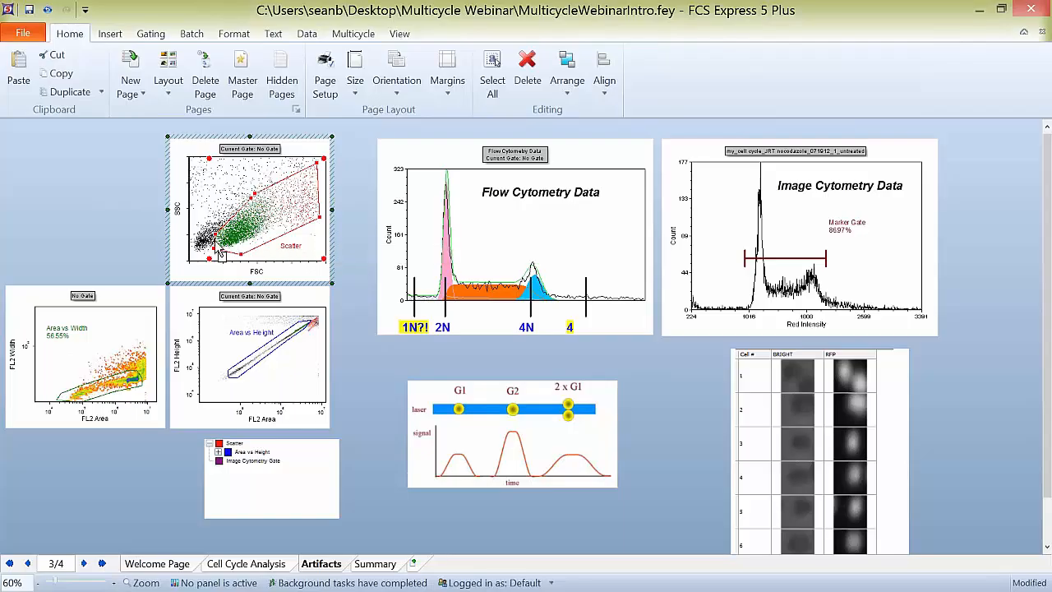
{"action": "left_click_drag", "start_coordinate": [214, 241], "coordinate": [460, 227]}
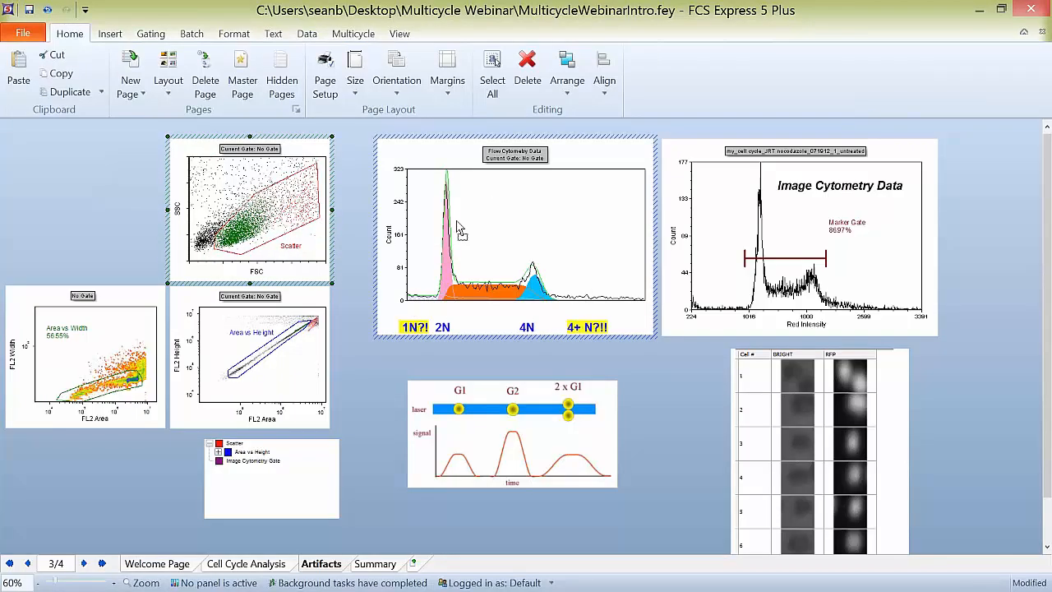
{"action": "left_click", "coordinate": [460, 228]}
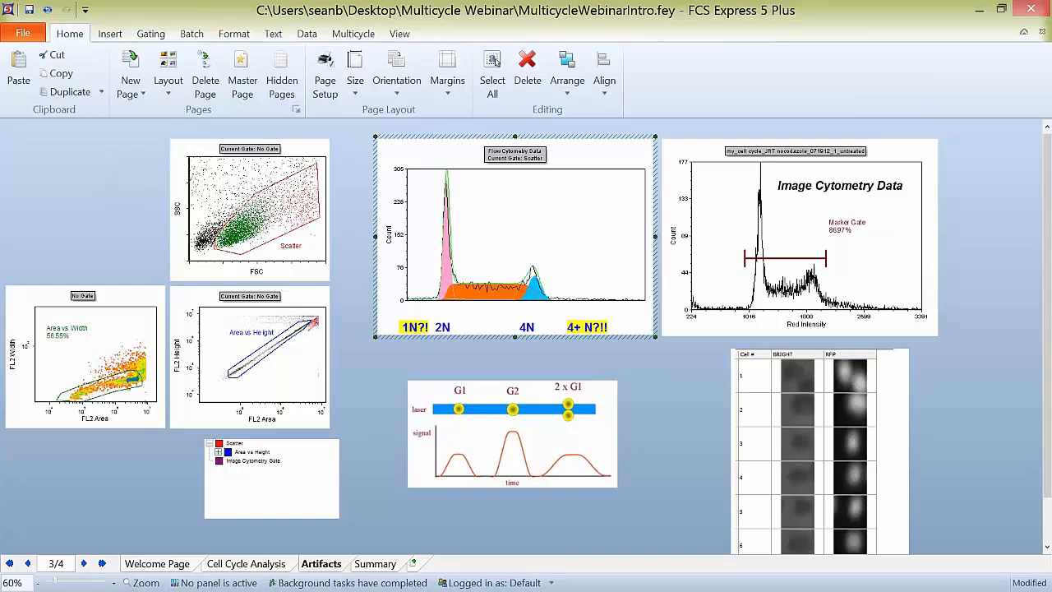
{"action": "left_click", "coordinate": [340, 354]}
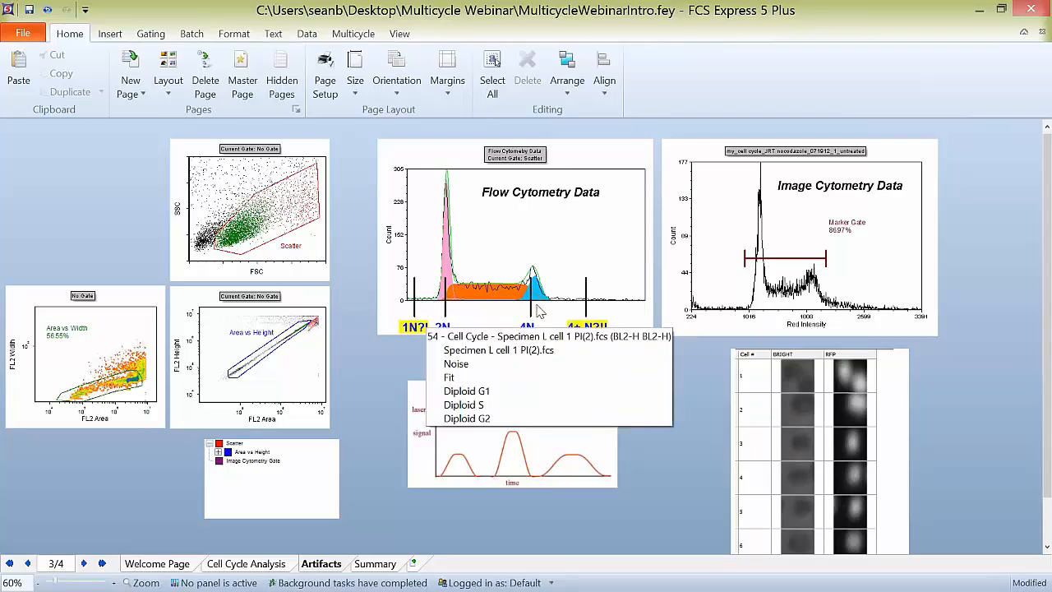
Step: Expand Area vs Height in the gate hierarchy and apply the Area vs Height gate to the Flow Cytometry Data histogram
{"action": "left_click", "coordinate": [219, 452]}
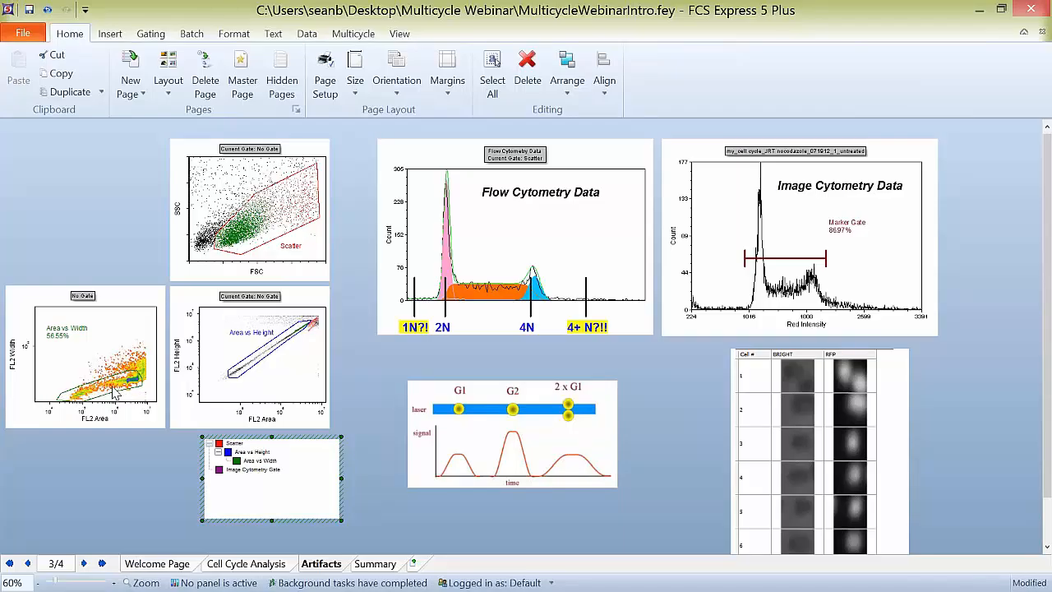
{"action": "left_click", "coordinate": [248, 383]}
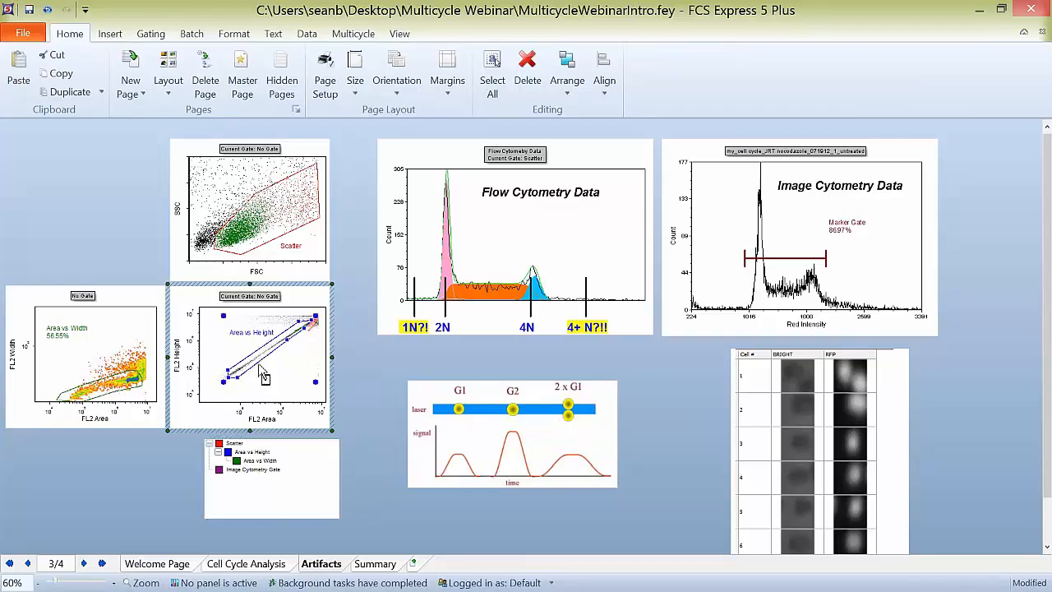
{"action": "left_click", "coordinate": [507, 255]}
{"action": "left_click_drag", "start_coordinate": [507, 255], "coordinate": [507, 254]}
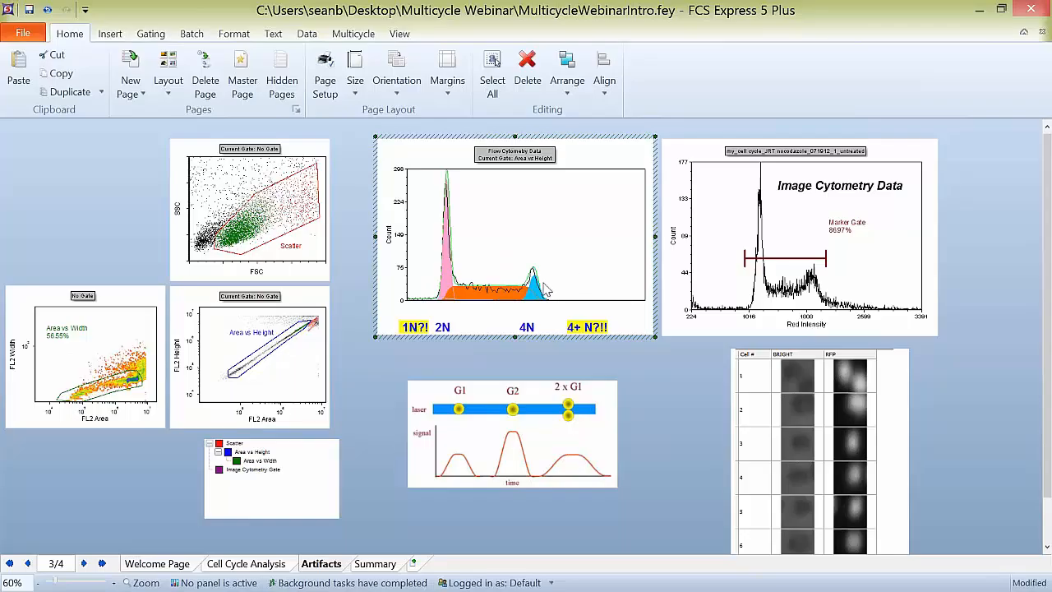
Step: Apply the Area vs Width gate to the Flow Cytometry Data histogram and select that gate in the gate hierarchy
{"action": "left_click", "coordinate": [115, 393]}
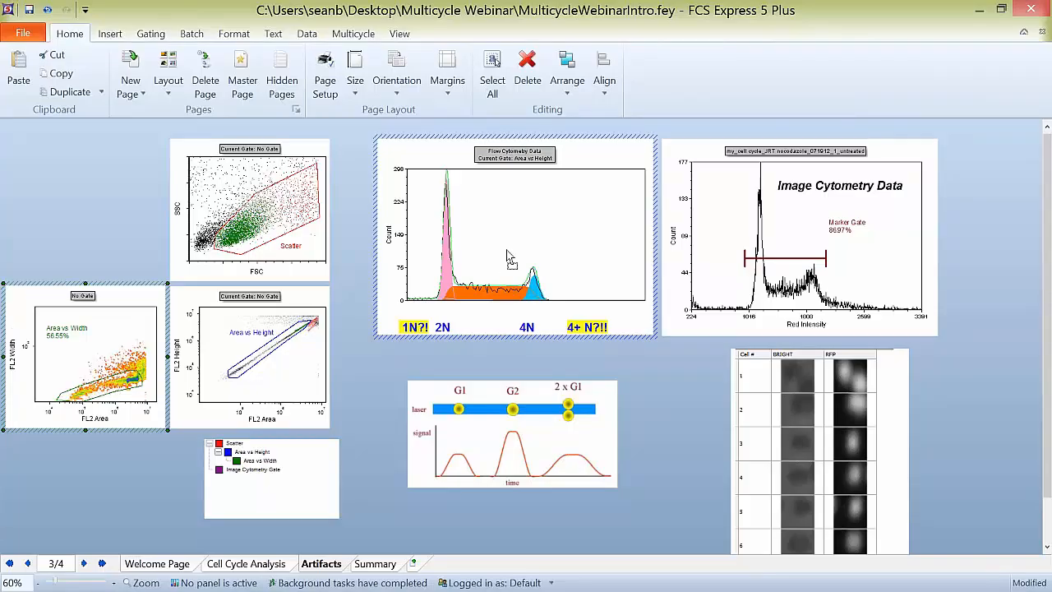
{"action": "left_click", "coordinate": [251, 462]}
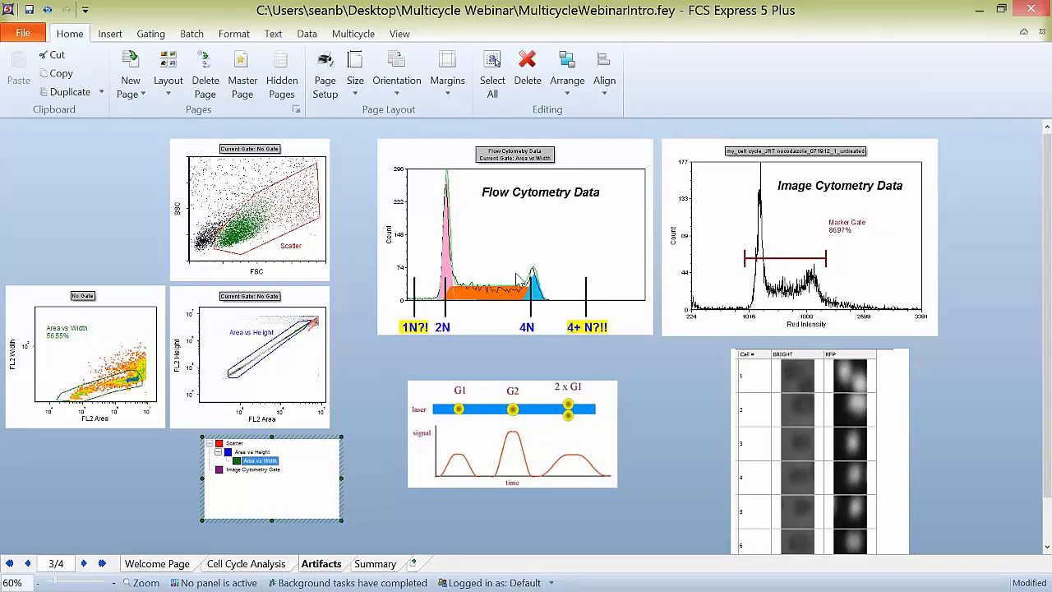
{"action": "key", "text": "alt+Tab"}
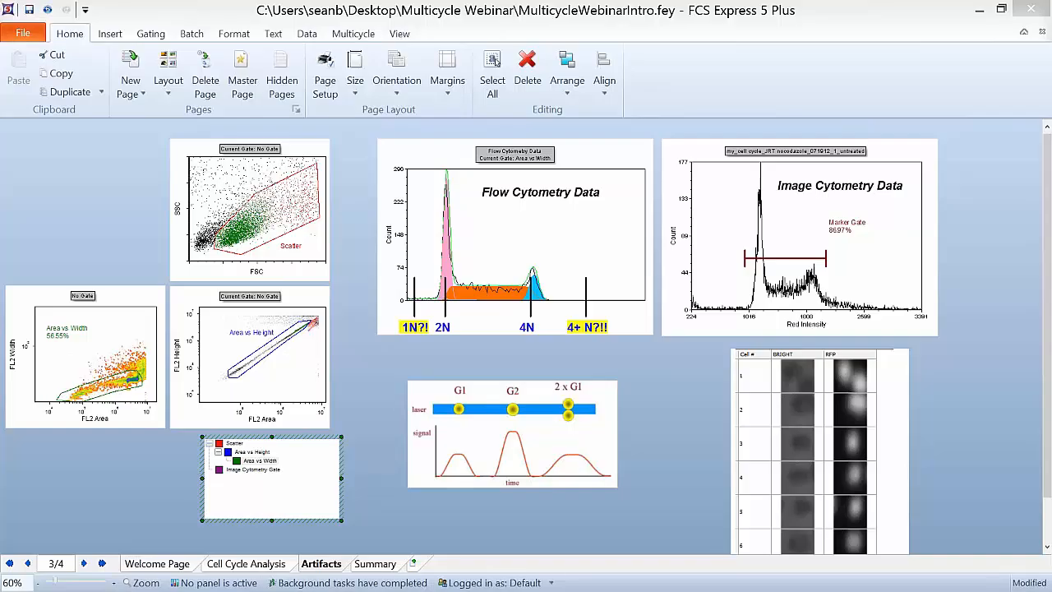
Step: Apply the Image Cytometry Gate from the gate hierarchy to the grid of BRIGHT and RFP cell images
{"action": "left_click", "coordinate": [719, 202]}
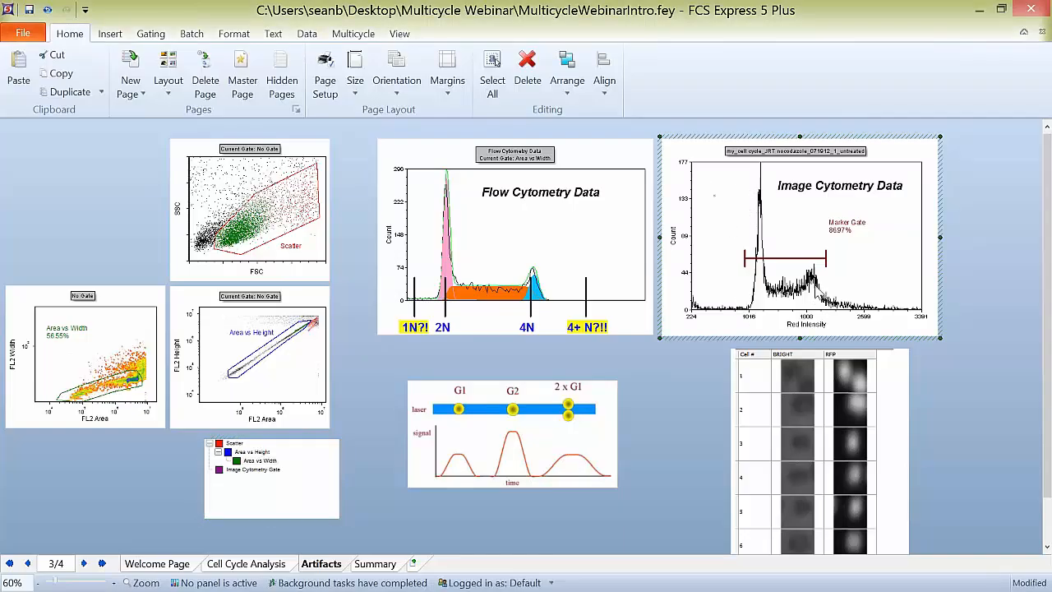
{"action": "left_click", "coordinate": [855, 382]}
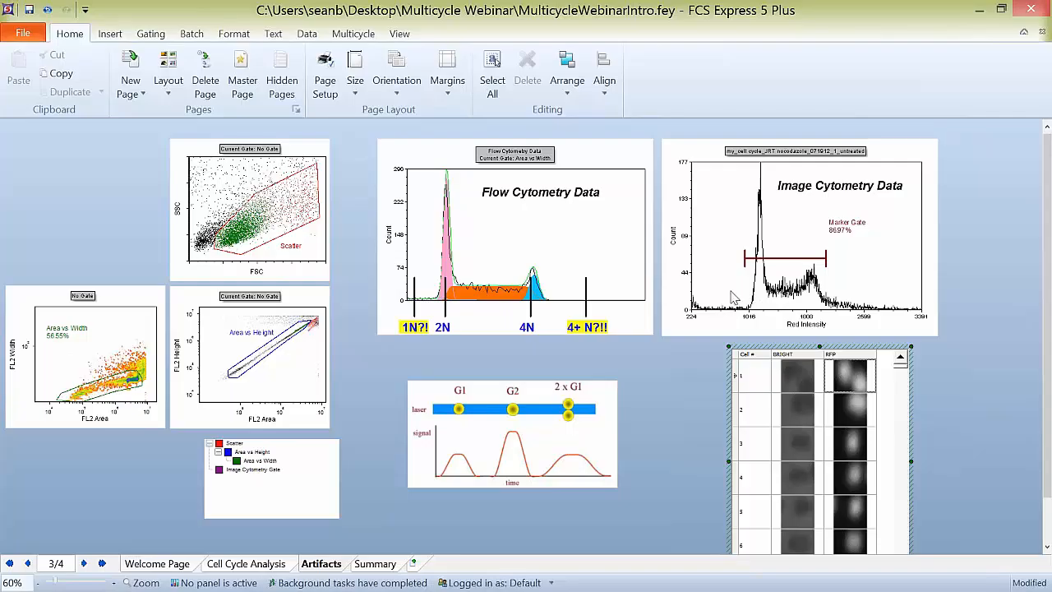
{"action": "left_click", "coordinate": [228, 470]}
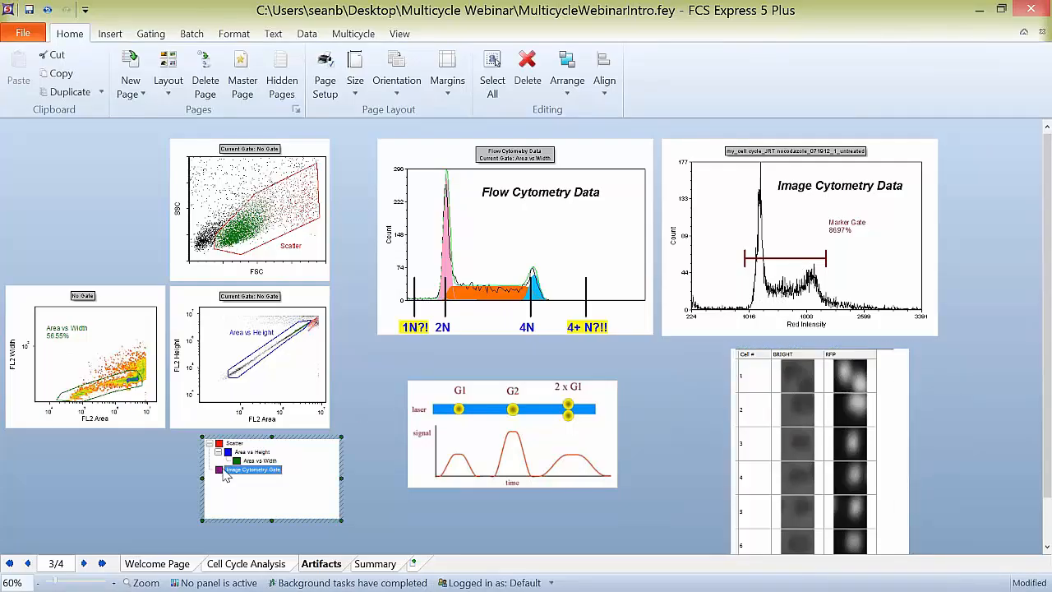
{"action": "left_click_drag", "start_coordinate": [226, 477], "coordinate": [838, 411]}
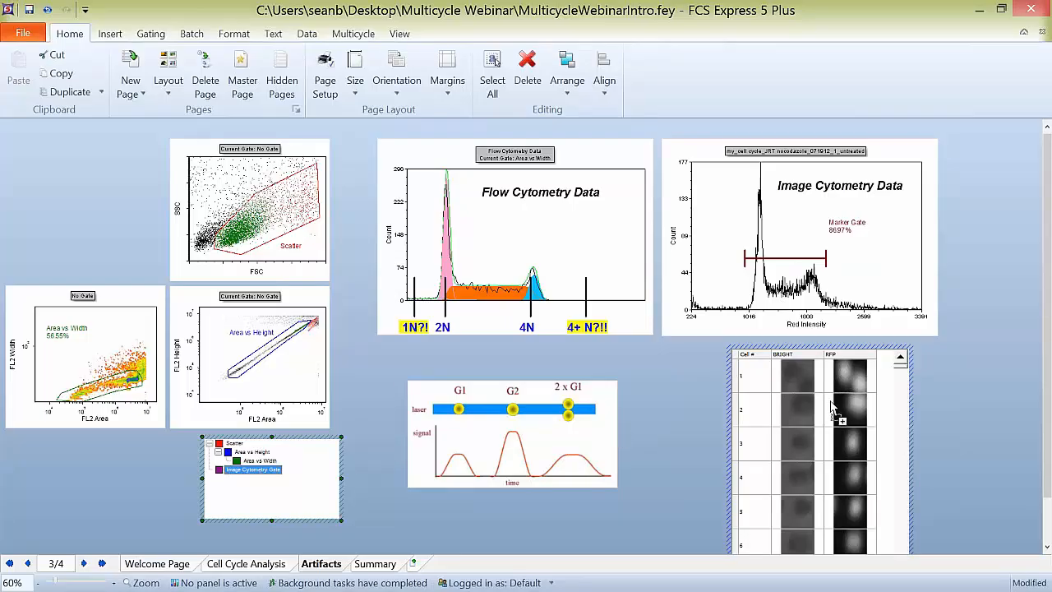
Step: Set the Marker Gate over the high-intensity tail beyond the second peak of the Image Cytometry Data histogram and browse the gated cell images
{"action": "left_click", "coordinate": [745, 259]}
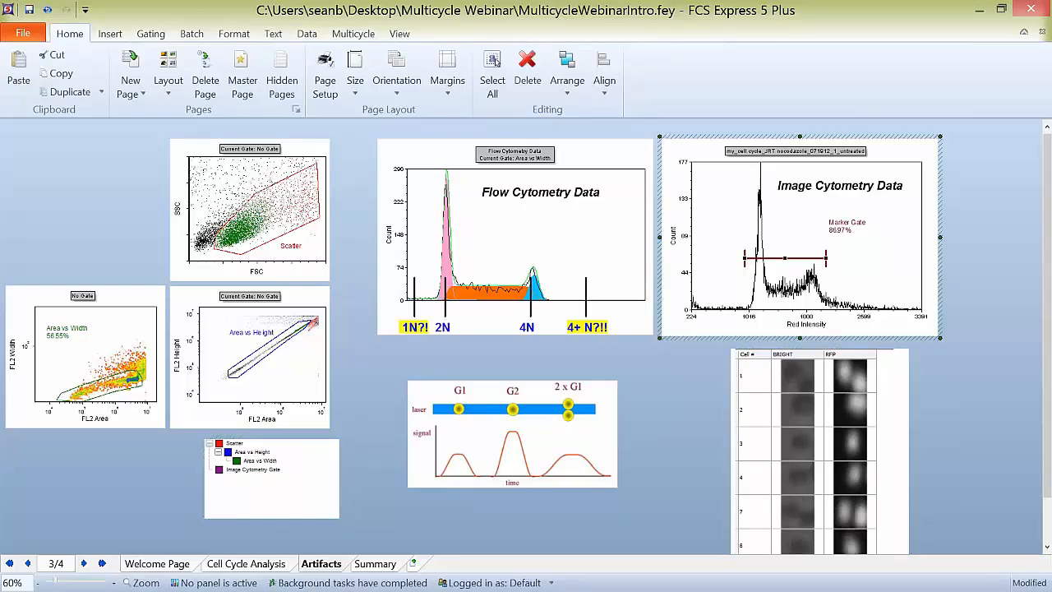
{"action": "left_click_drag", "start_coordinate": [744, 258], "coordinate": [910, 268]}
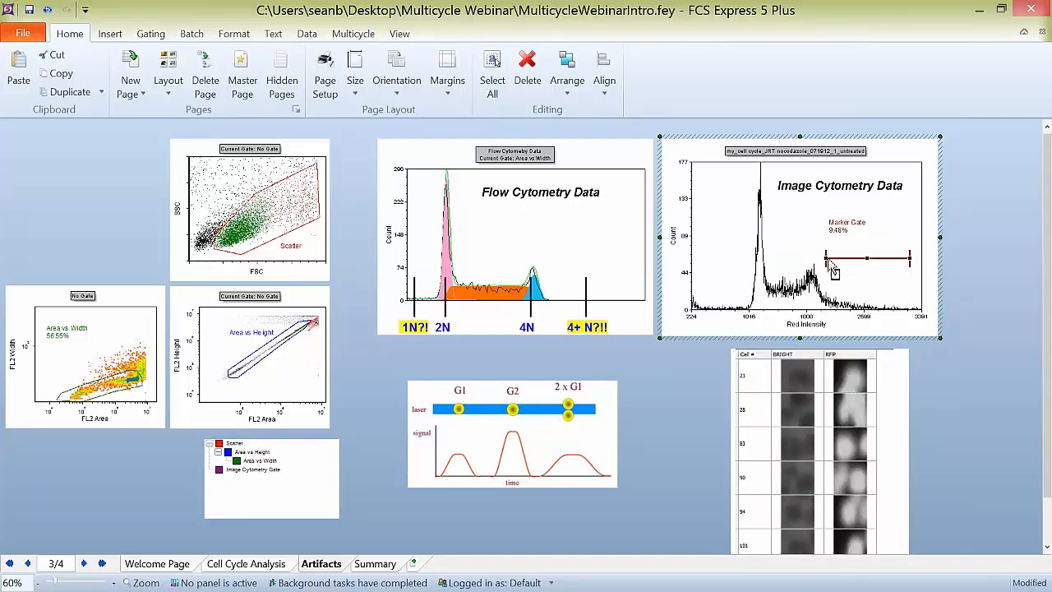
{"action": "left_click_drag", "start_coordinate": [827, 260], "coordinate": [846, 259]}
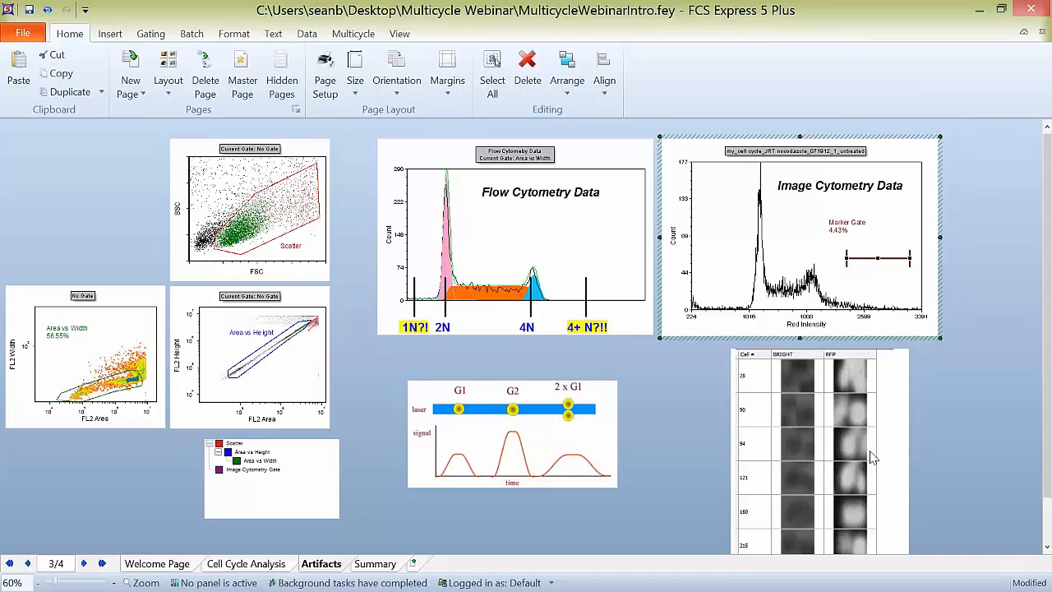
{"action": "left_click", "coordinate": [889, 430]}
{"action": "scroll", "coordinate": [888, 428], "scroll_direction": "down", "scroll_amount": 3}
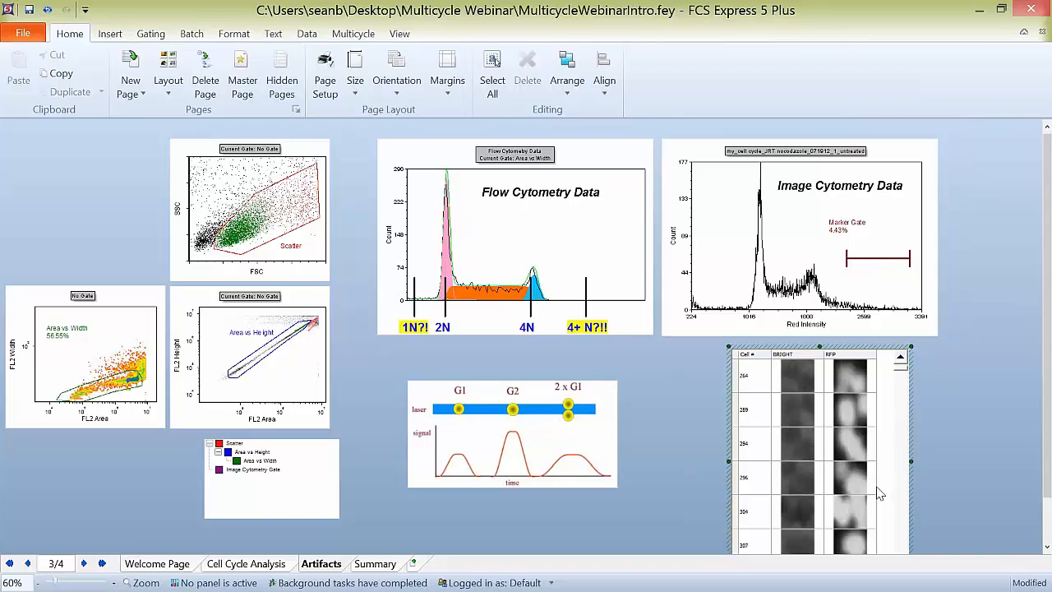
{"action": "scroll", "coordinate": [847, 465], "scroll_direction": "down", "scroll_amount": 3}
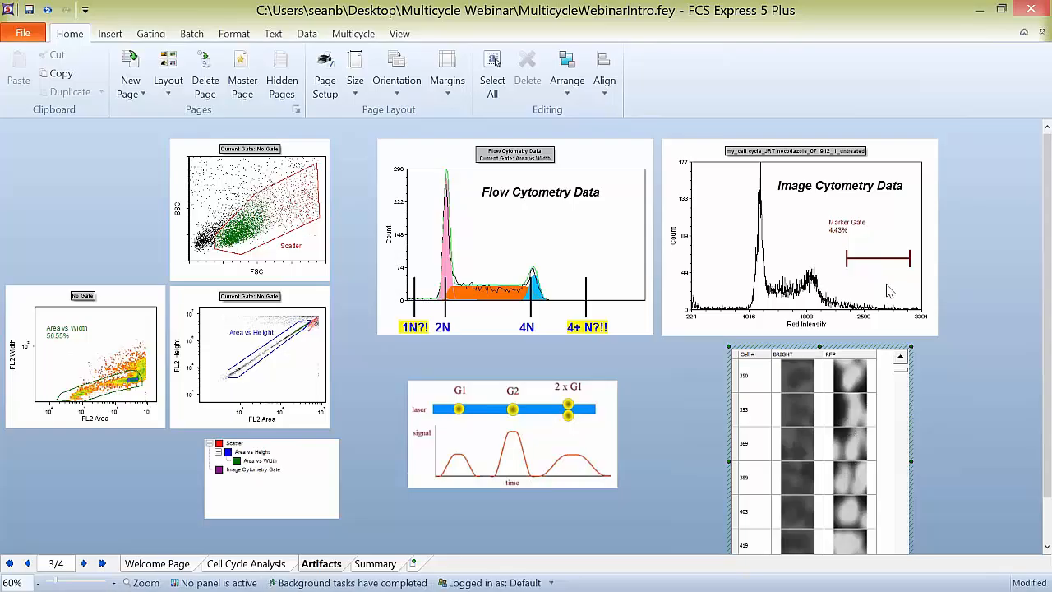
Step: Move the Marker Gate to the low-intensity region before the first peak of the Image Cytometry Data histogram and browse the gated cell images
{"action": "left_click", "coordinate": [879, 259]}
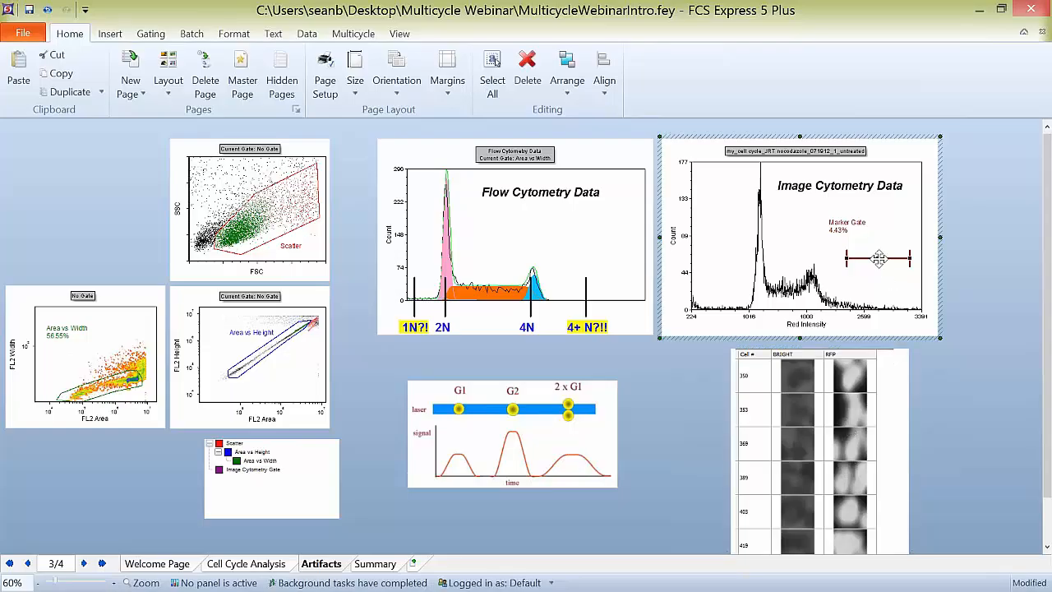
{"action": "mouse_move", "coordinate": [879, 259]}
{"action": "left_mouse_down"}
{"action": "mouse_move", "coordinate": [722, 269]}
{"action": "mouse_move", "coordinate": [715, 258]}
{"action": "mouse_move", "coordinate": [739, 259]}
{"action": "mouse_move", "coordinate": [727, 258]}
{"action": "left_mouse_up"}
{"action": "left_click", "coordinate": [887, 501]}
{"action": "scroll", "coordinate": [888, 490], "scroll_direction": "down", "scroll_amount": 1}
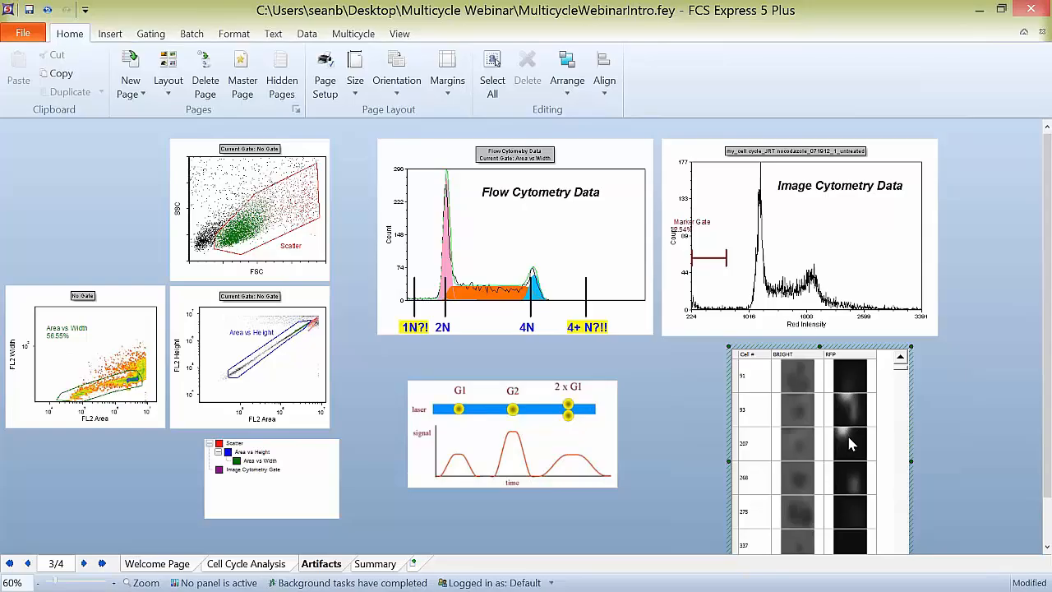
Step: Move the Marker Gate back over the two main peaks of the Image Cytometry Data histogram
{"action": "left_click", "coordinate": [712, 259]}
{"action": "mouse_move", "coordinate": [711, 260]}
{"action": "left_mouse_down"}
{"action": "mouse_move", "coordinate": [842, 261]}
{"action": "mouse_move", "coordinate": [829, 262]}
{"action": "left_mouse_up"}
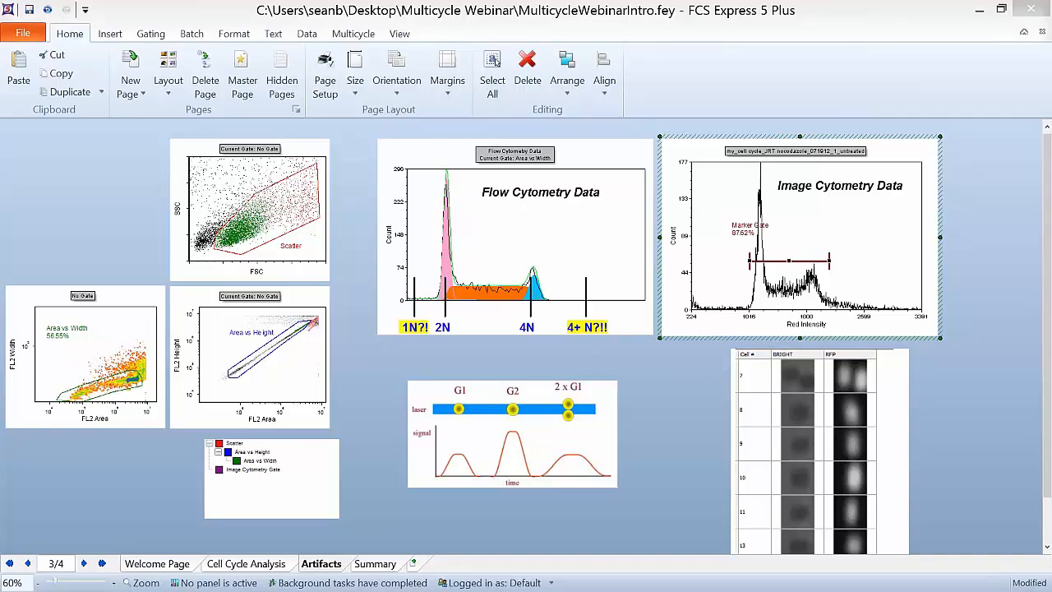
Step: Switch to the Multicycle Layout.fey document and add a blank second page
{"action": "key", "text": "alt+Tab"}
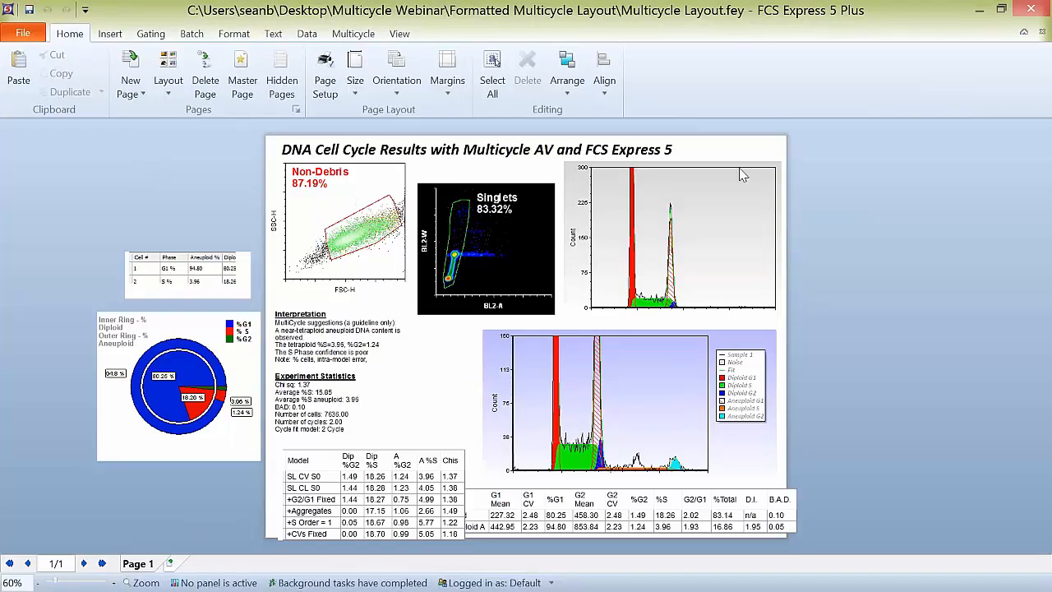
{"action": "left_click", "coordinate": [689, 195]}
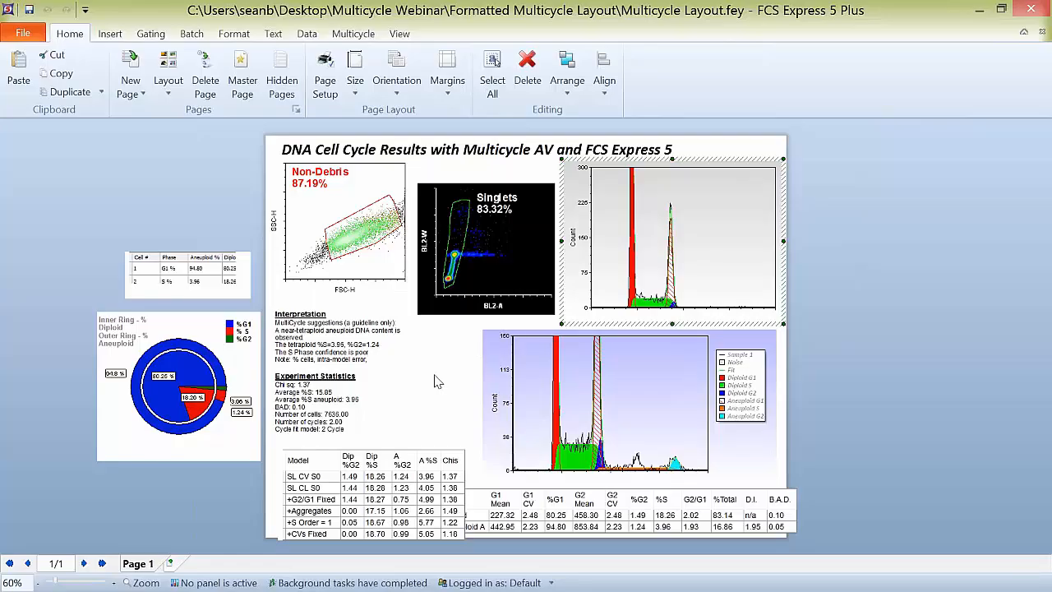
{"action": "left_click", "coordinate": [177, 563]}
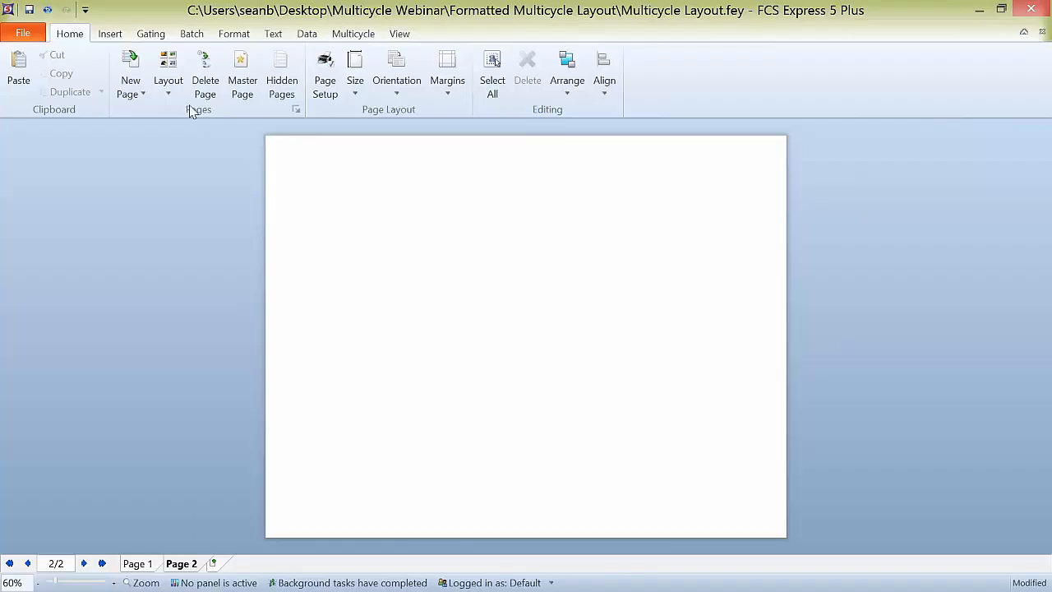
Step: Insert a Multicycle DNA plot across the upper half of Page 2, using FL2-A as the DNA parameter
{"action": "left_click", "coordinate": [121, 37]}
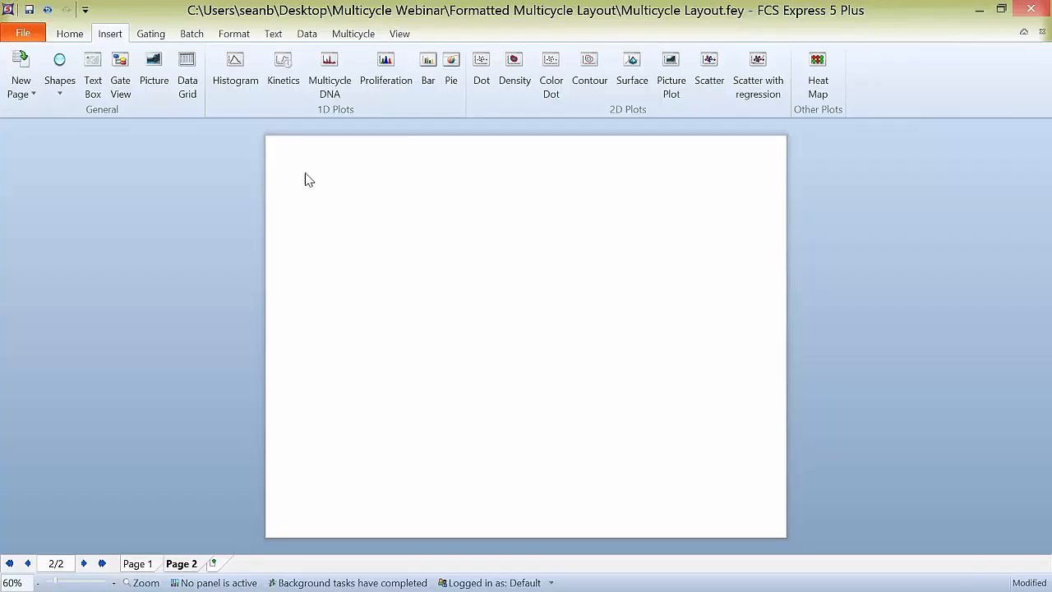
{"action": "left_click", "coordinate": [332, 72]}
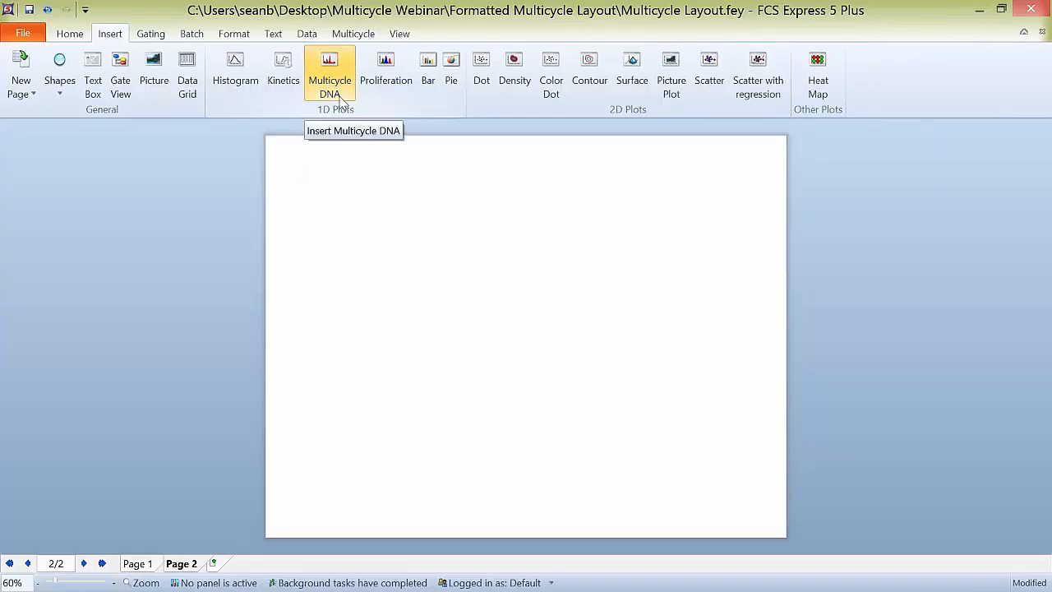
{"action": "left_click_drag", "start_coordinate": [319, 161], "coordinate": [699, 388]}
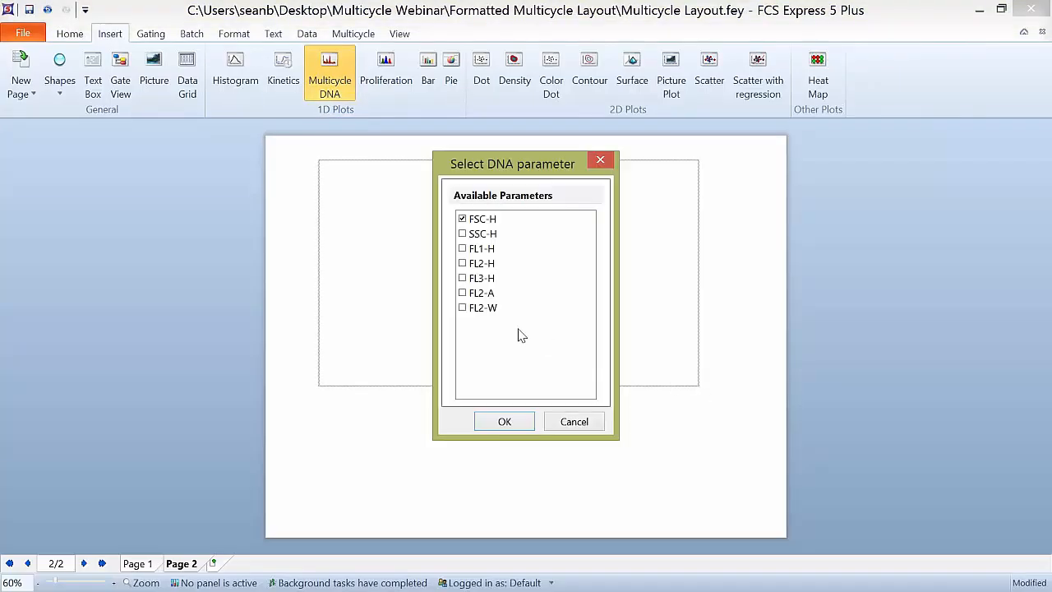
{"action": "left_click", "coordinate": [463, 295]}
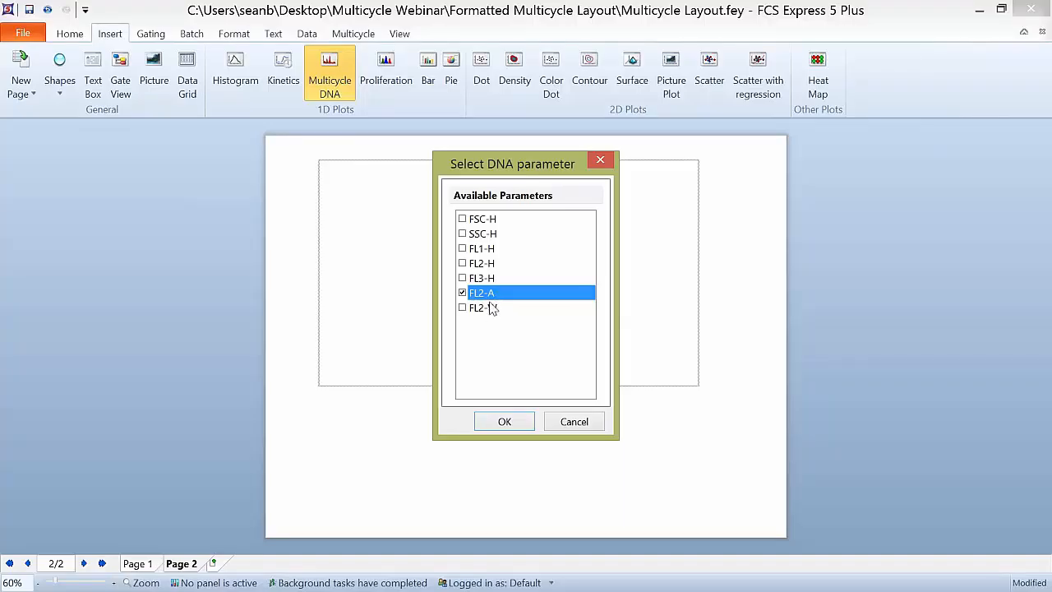
{"action": "left_click", "coordinate": [499, 423]}
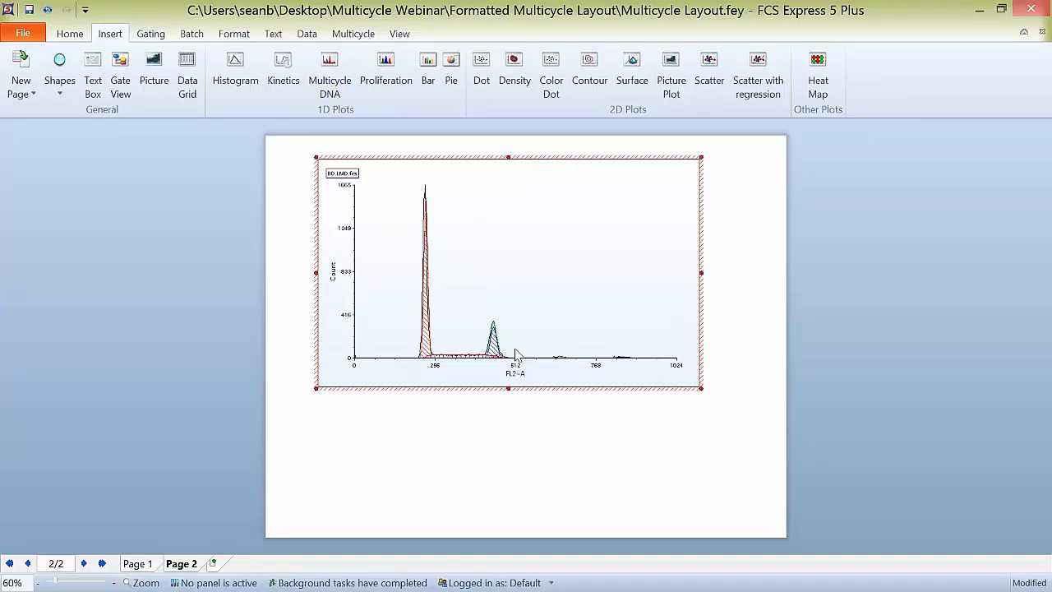
Step: Move the Multicycle DNA plot closer to the page's upper-left corner and display the Multicycle fit and model options
{"action": "mouse_move", "coordinate": [516, 353]}
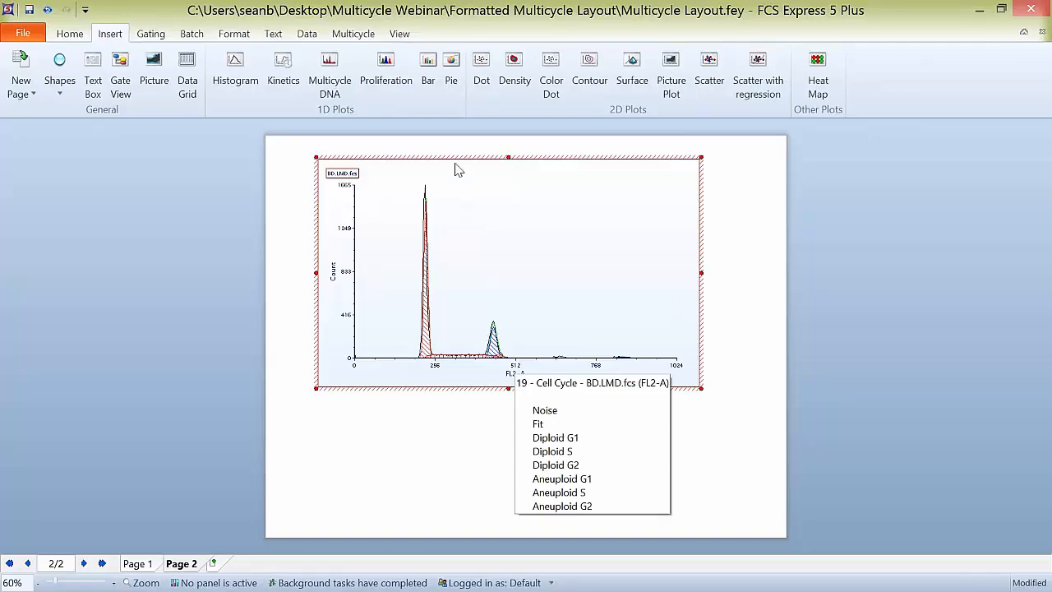
{"action": "left_click_drag", "start_coordinate": [446, 157], "coordinate": [429, 153]}
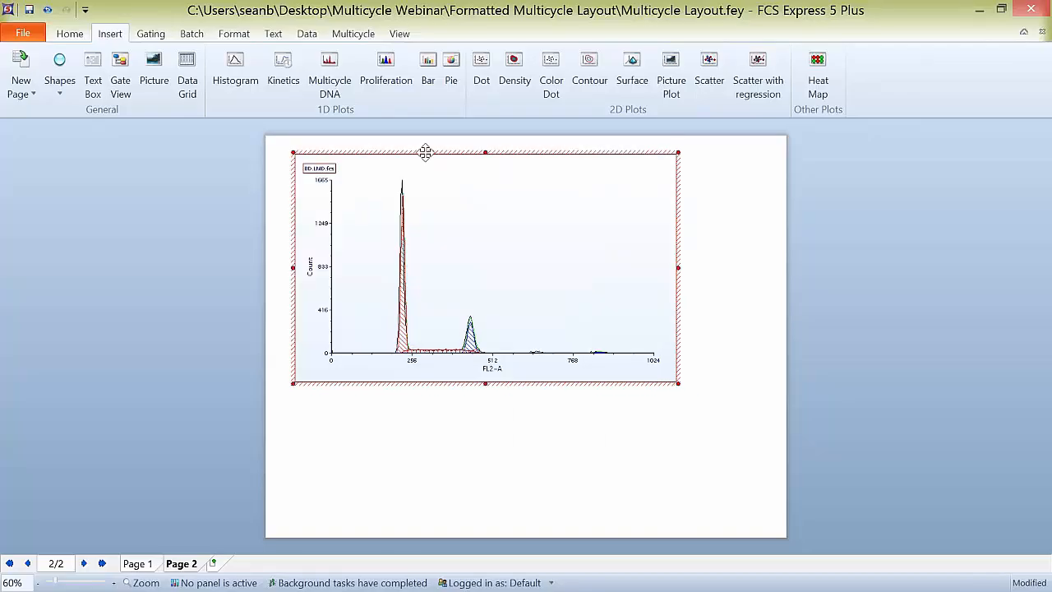
{"action": "left_click", "coordinate": [352, 35]}
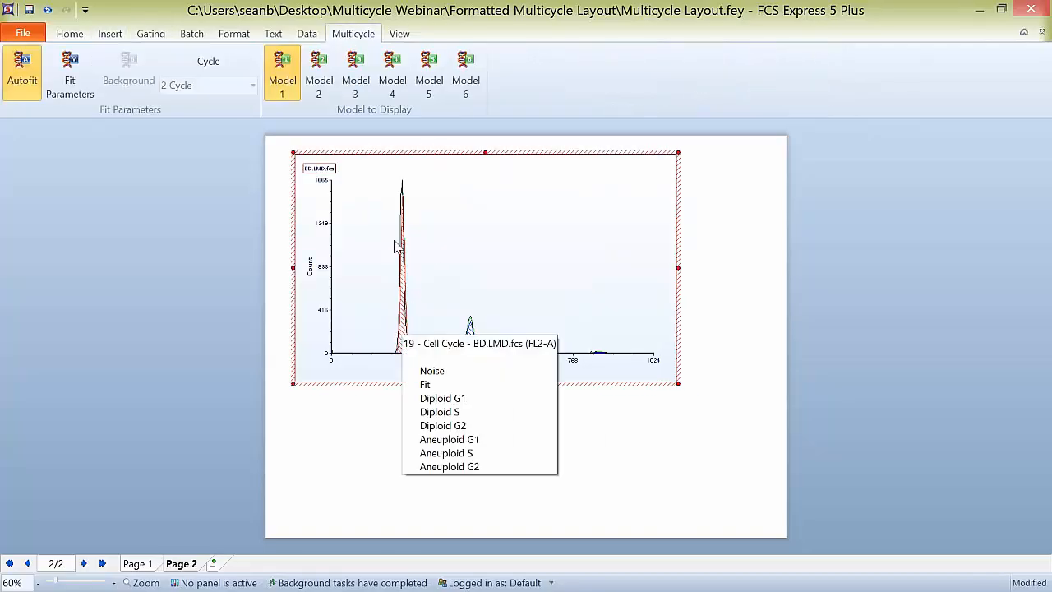
{"action": "mouse_move", "coordinate": [401, 333]}
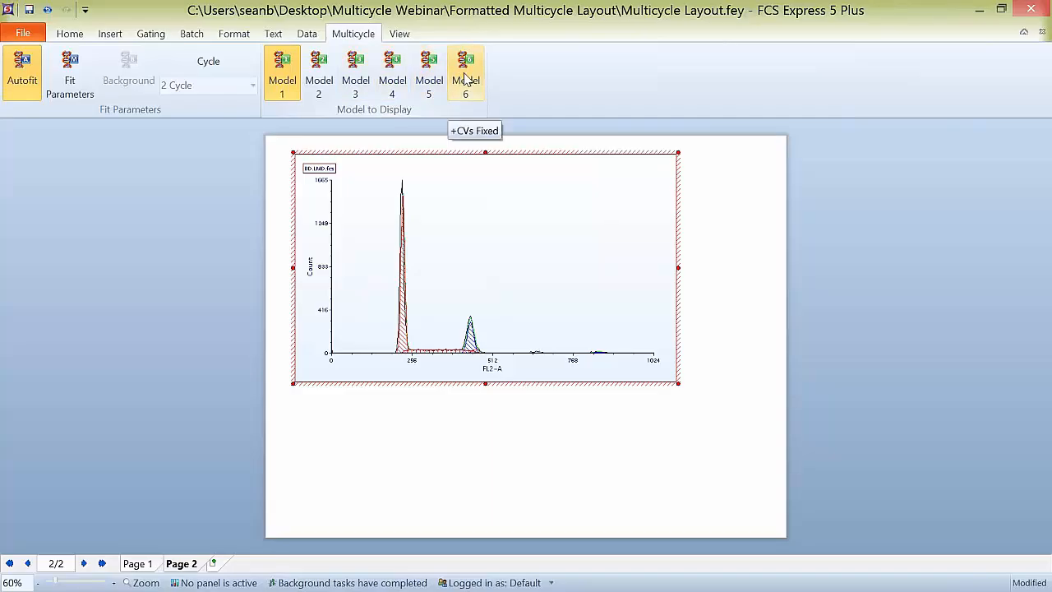
{"action": "left_click", "coordinate": [39, 95]}
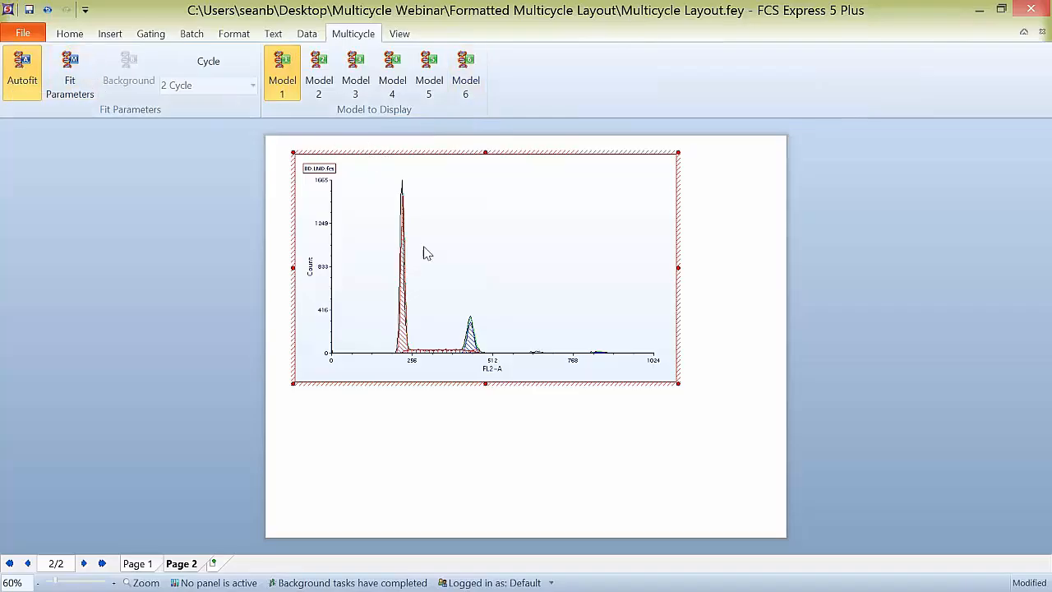
{"action": "mouse_move", "coordinate": [475, 350]}
{"action": "left_click", "coordinate": [446, 267]}
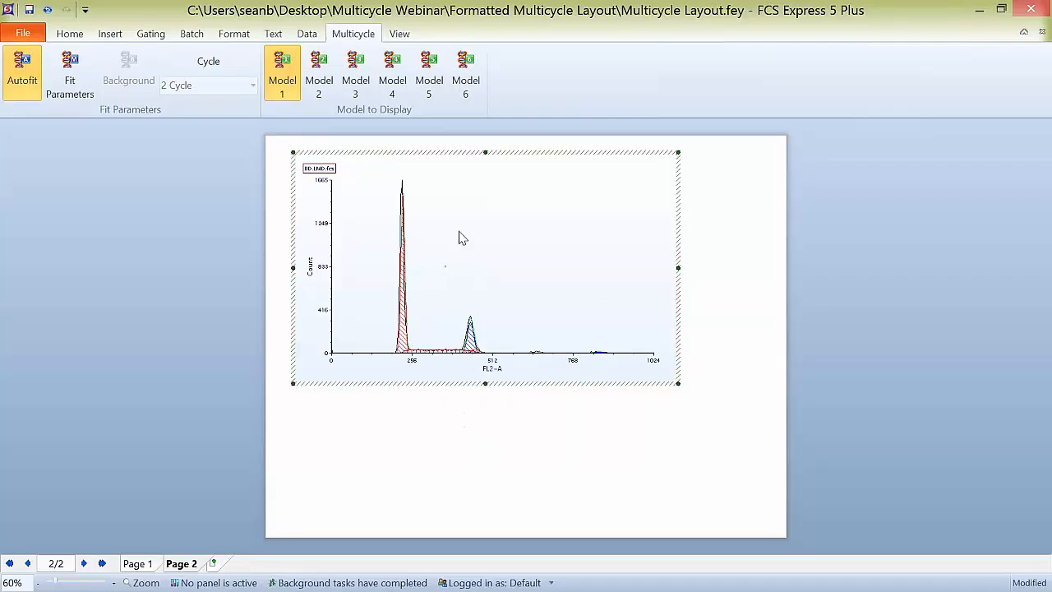
{"action": "double_click", "coordinate": [461, 238]}
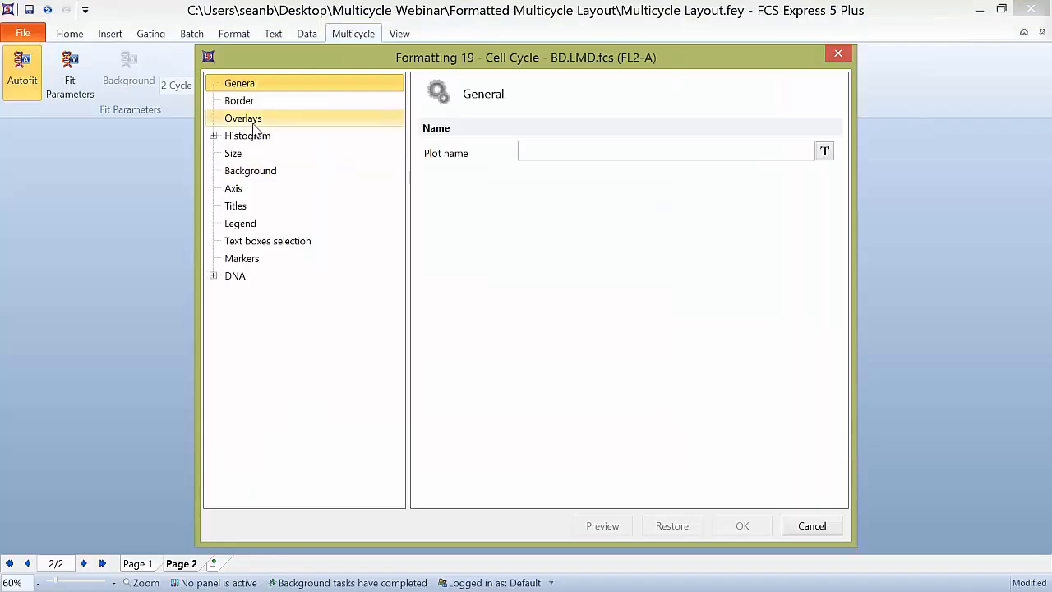
{"action": "left_click", "coordinate": [253, 124]}
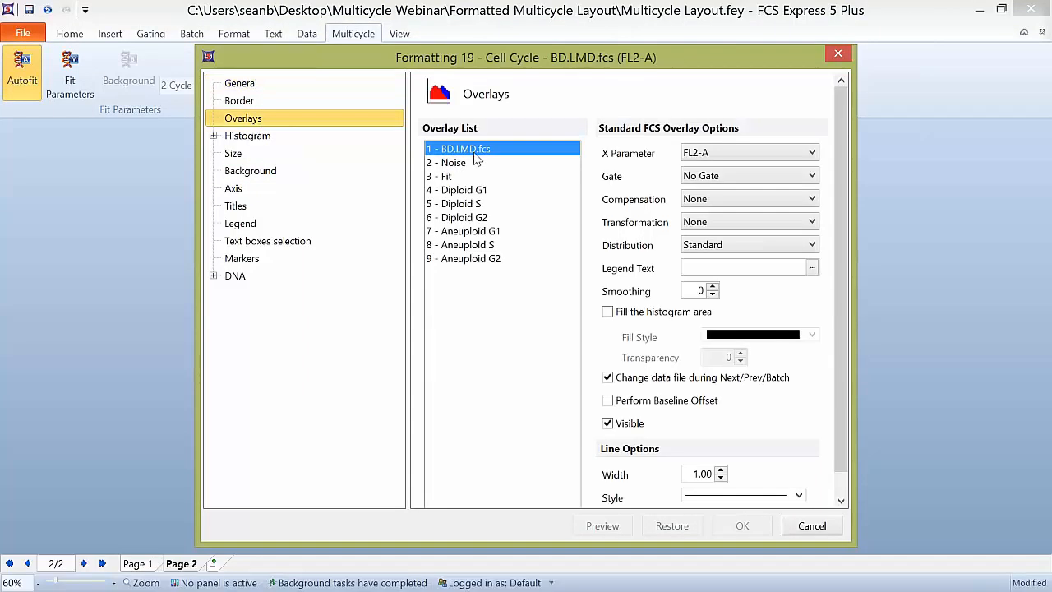
{"action": "left_click_drag", "start_coordinate": [675, 62], "coordinate": [430, 31]}
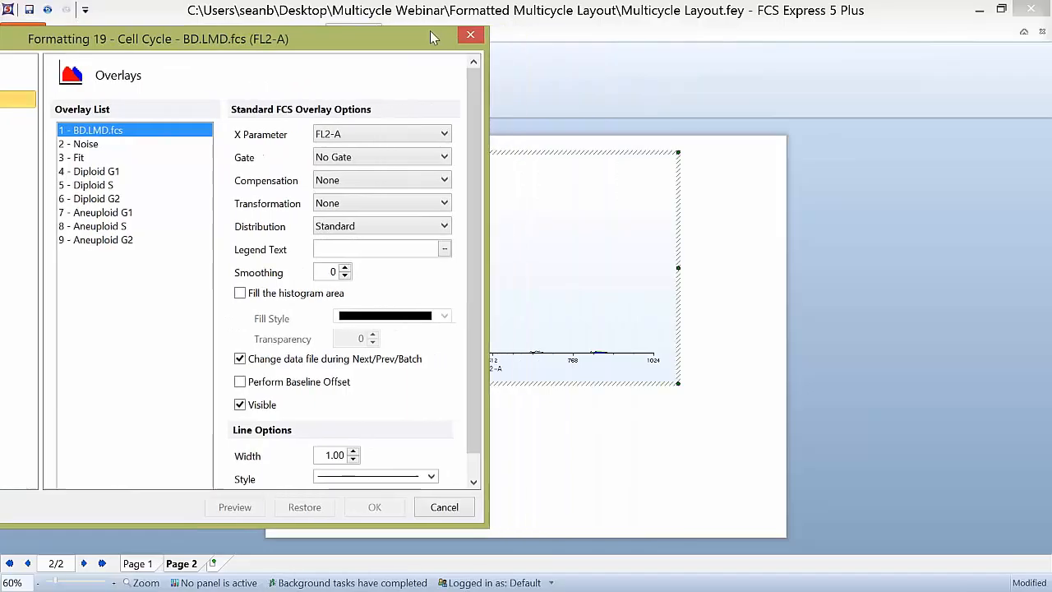
{"action": "left_click", "coordinate": [442, 507]}
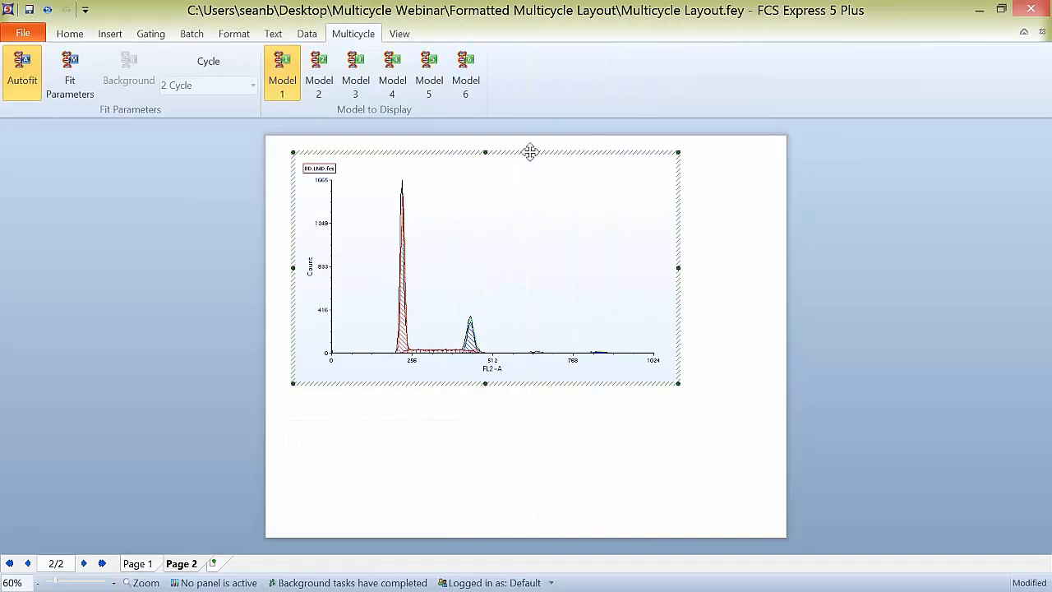
Step: Move the Multicycle DNA plot past the page's right edge and open its overlay settings beside it
{"action": "left_click_drag", "start_coordinate": [528, 152], "coordinate": [834, 150]}
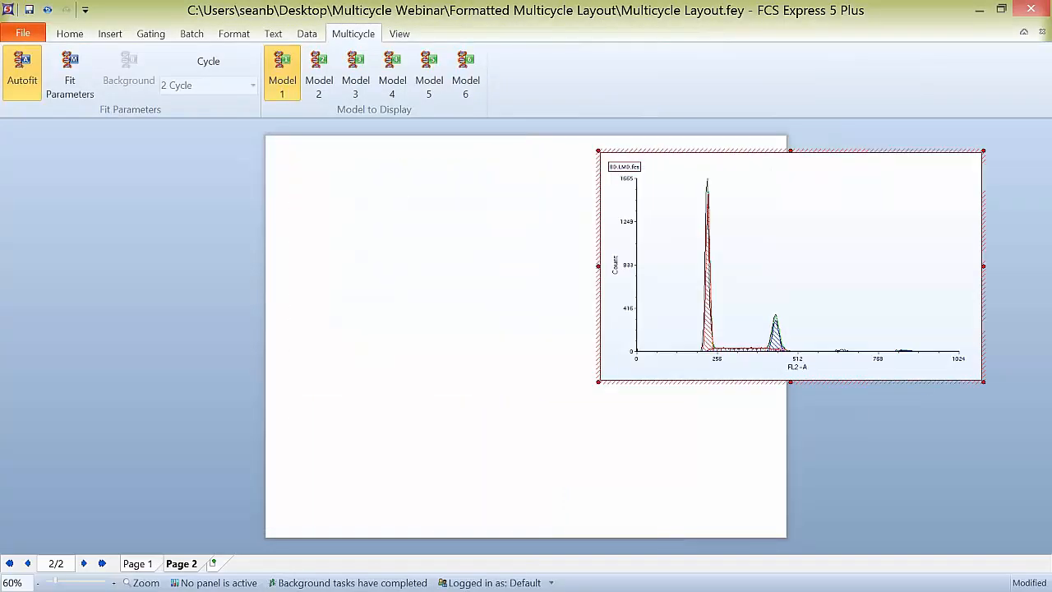
{"action": "double_click", "coordinate": [802, 222]}
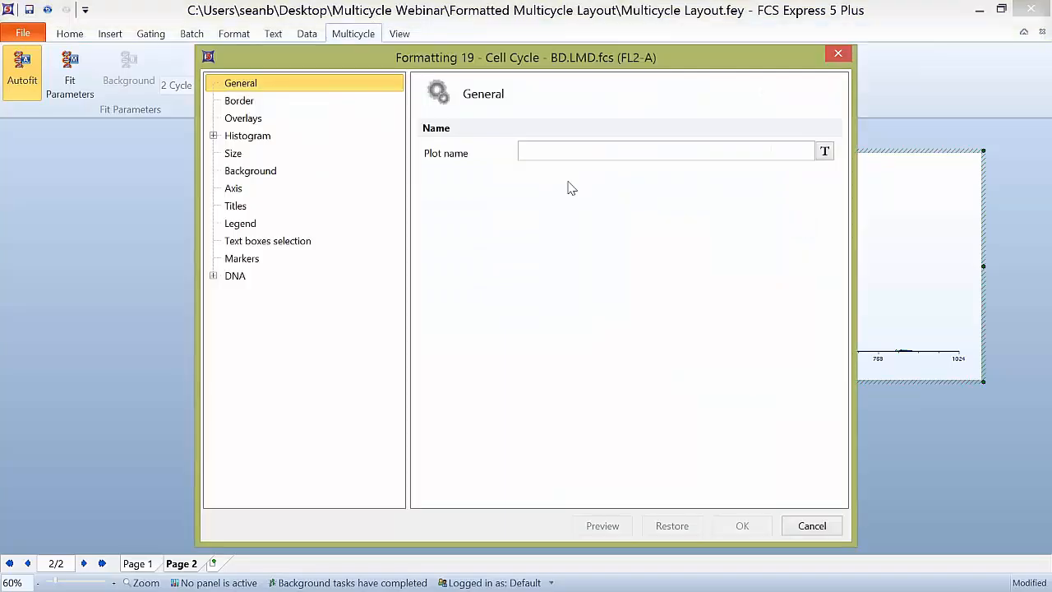
{"action": "left_click", "coordinate": [307, 116]}
{"action": "left_click_drag", "start_coordinate": [720, 64], "coordinate": [485, 52]}
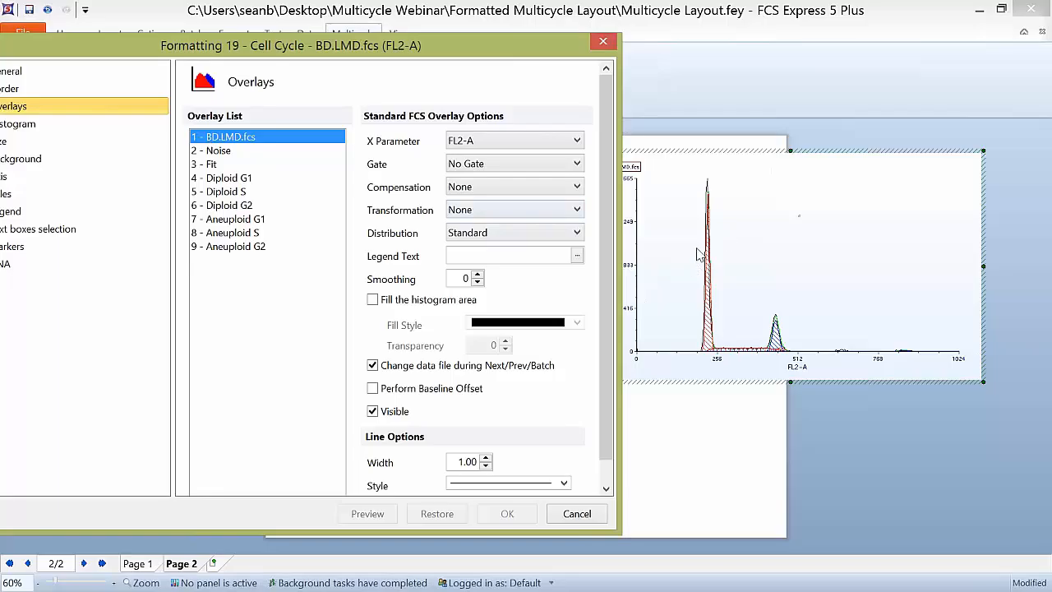
Step: Set the Fit overlay's line width to 3.75 and preview the change on the Multicycle DNA plot
{"action": "left_click", "coordinate": [220, 152]}
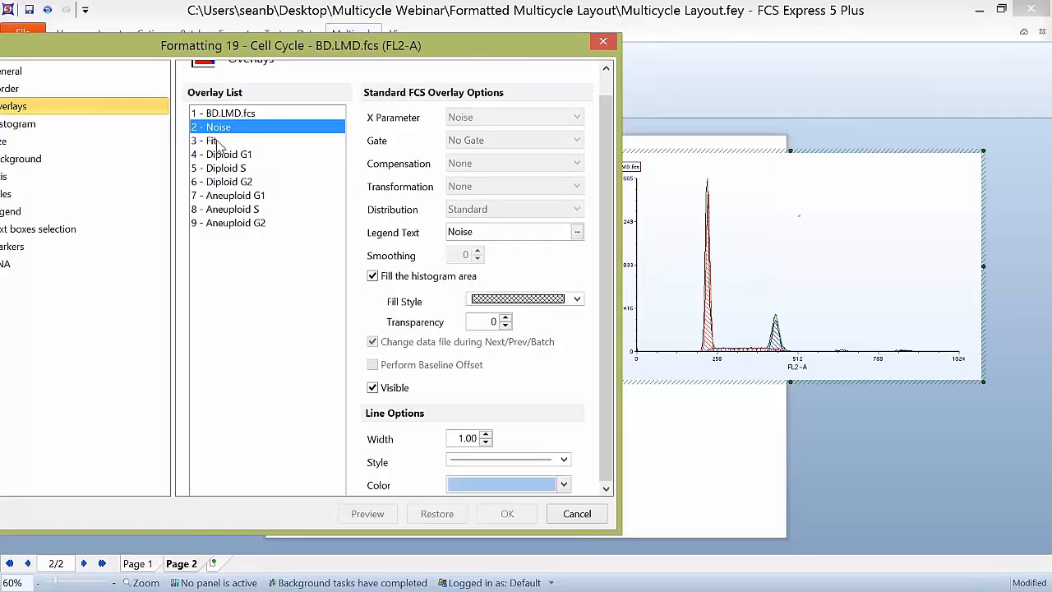
{"action": "left_click", "coordinate": [218, 145]}
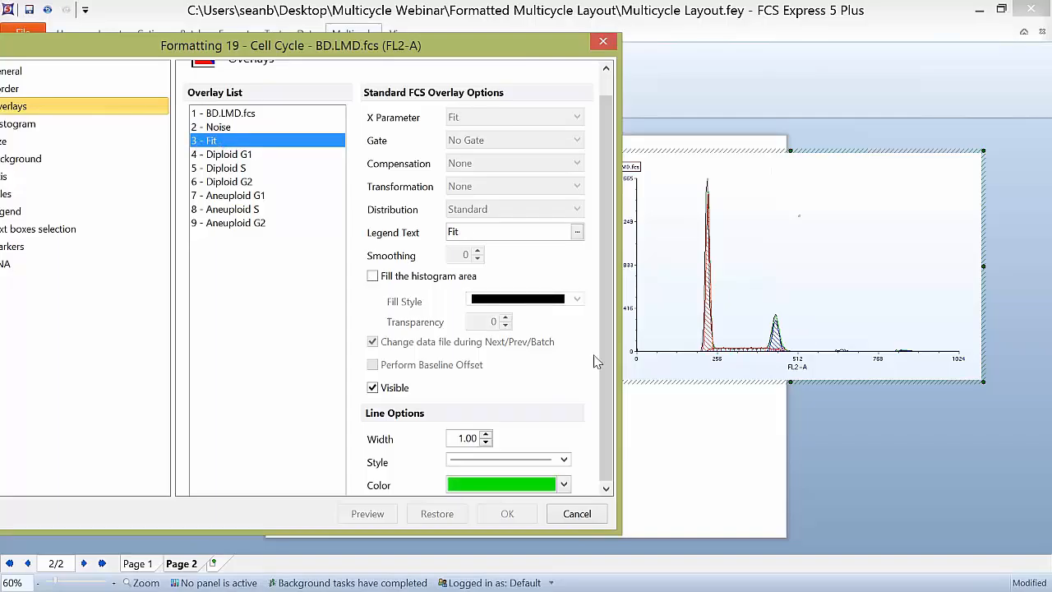
{"action": "left_click_drag", "start_coordinate": [603, 341], "coordinate": [609, 363]}
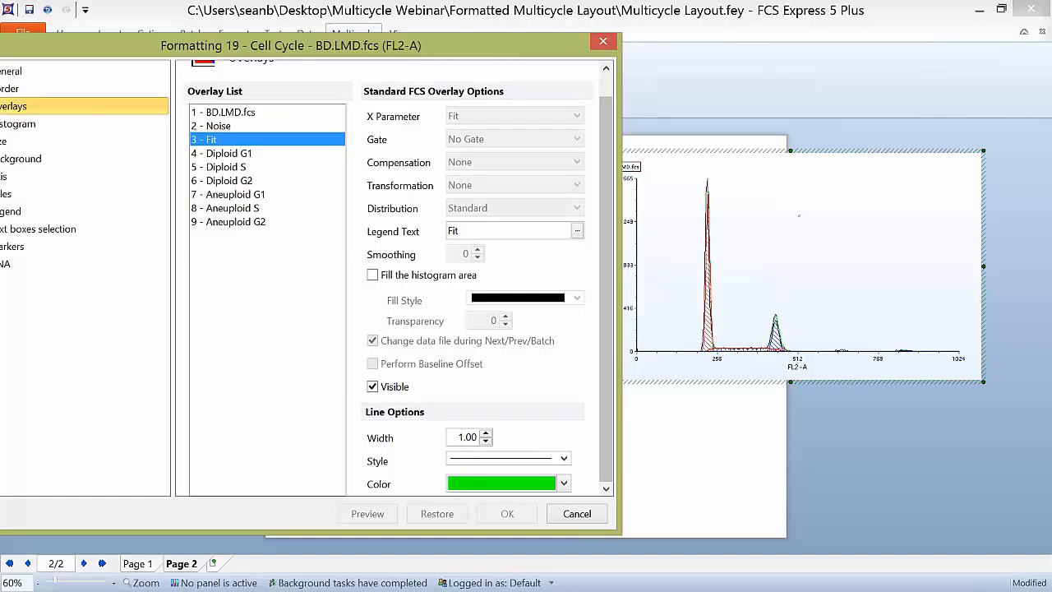
{"action": "left_click", "coordinate": [486, 434]}
{"action": "left_click", "coordinate": [486, 434]}
{"action": "left_click", "coordinate": [486, 433]}
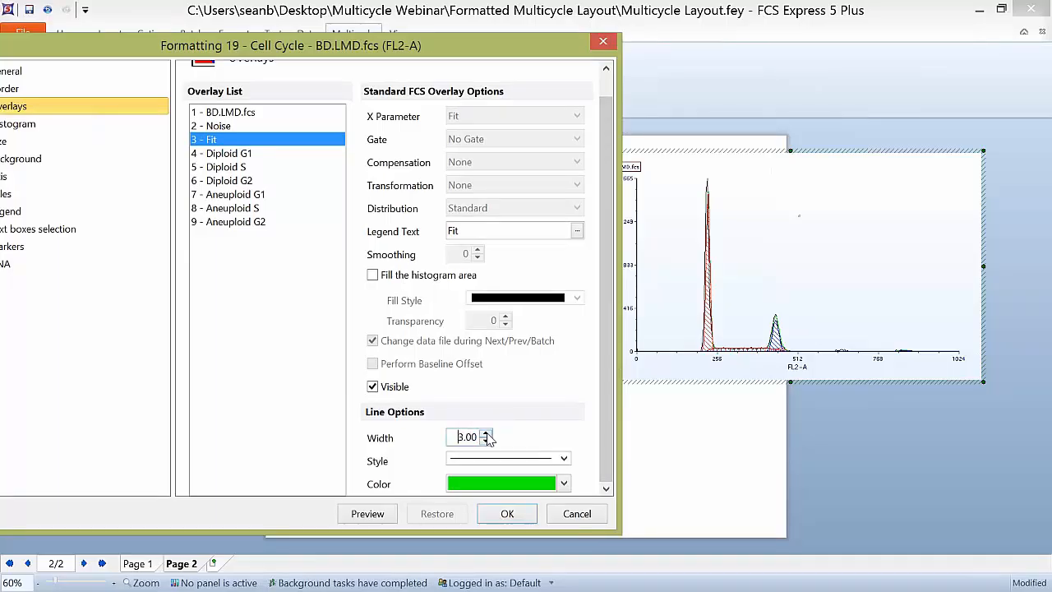
{"action": "left_click", "coordinate": [485, 434]}
{"action": "left_click", "coordinate": [486, 434]}
{"action": "left_click", "coordinate": [486, 434]}
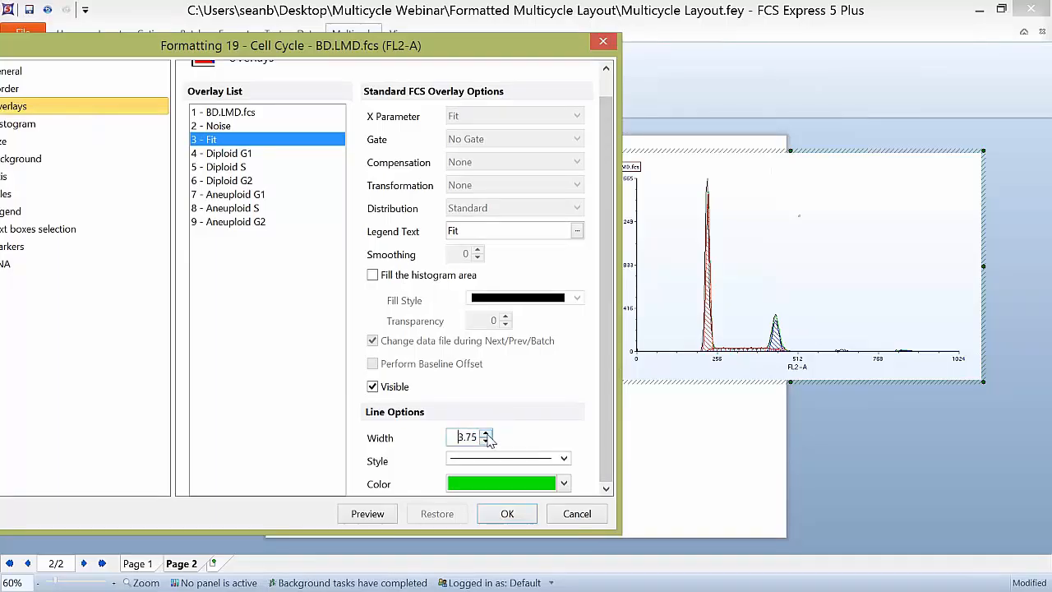
{"action": "left_click", "coordinate": [388, 516]}
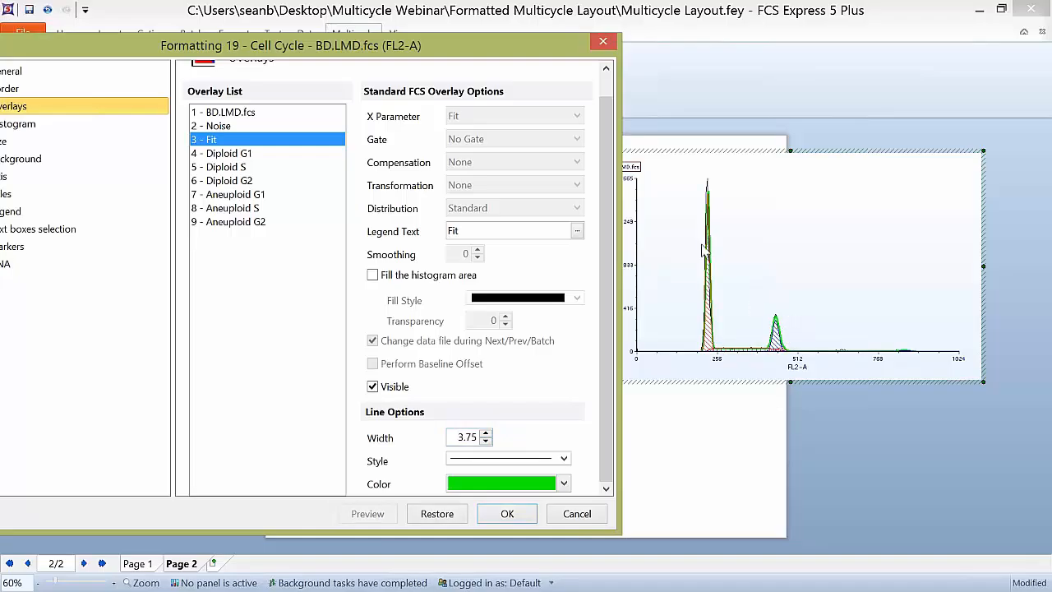
Step: Check the Diploid G1, Diploid S and Diploid G2 overlay settings, cancel the formatting, and move the plot back onto Page 2
{"action": "left_click", "coordinate": [244, 155]}
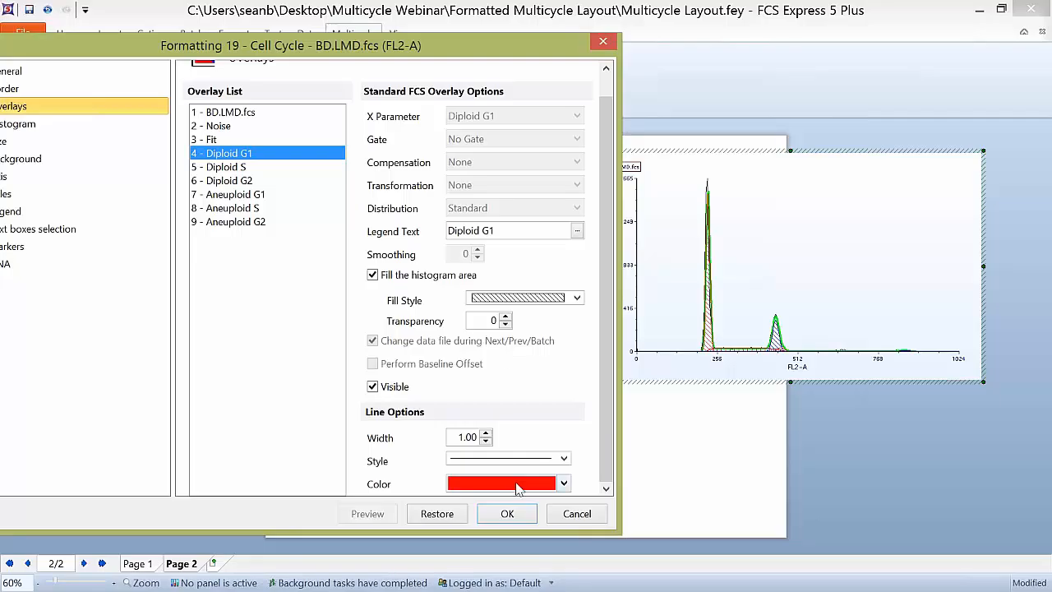
{"action": "left_click", "coordinate": [234, 168]}
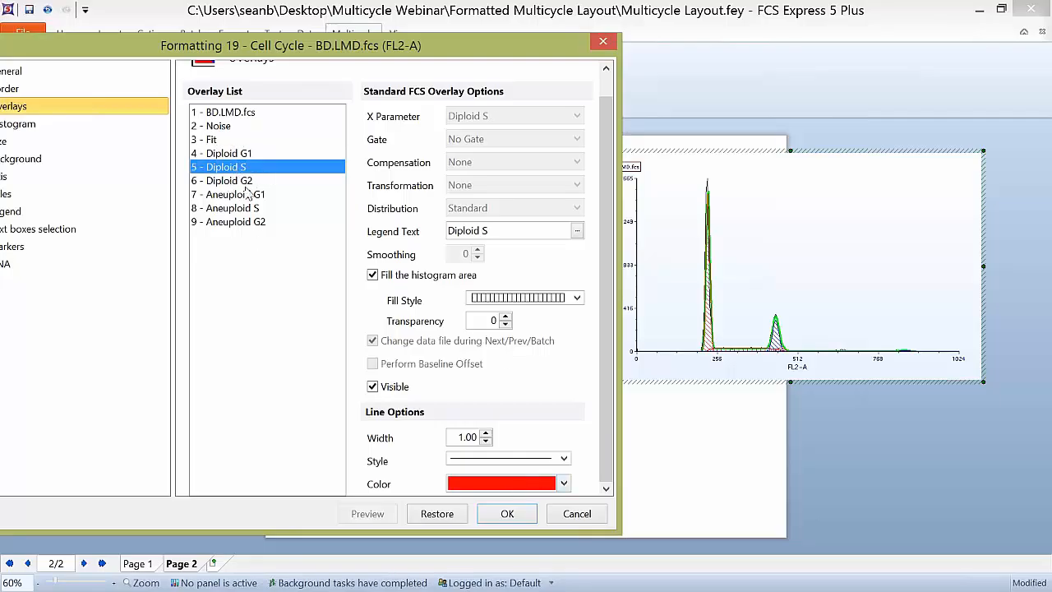
{"action": "left_click", "coordinate": [244, 180]}
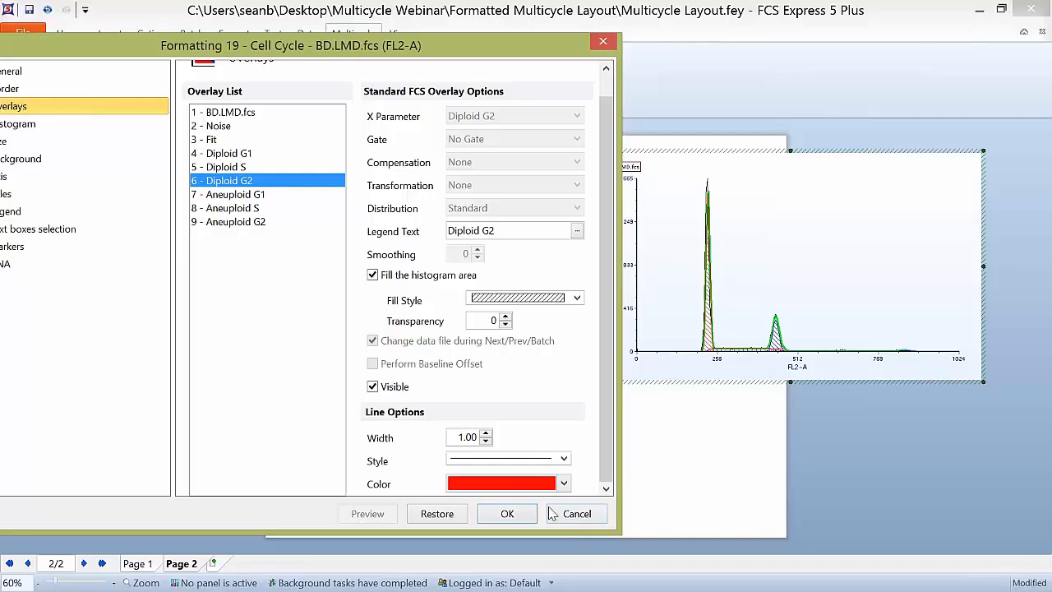
{"action": "left_click", "coordinate": [573, 513]}
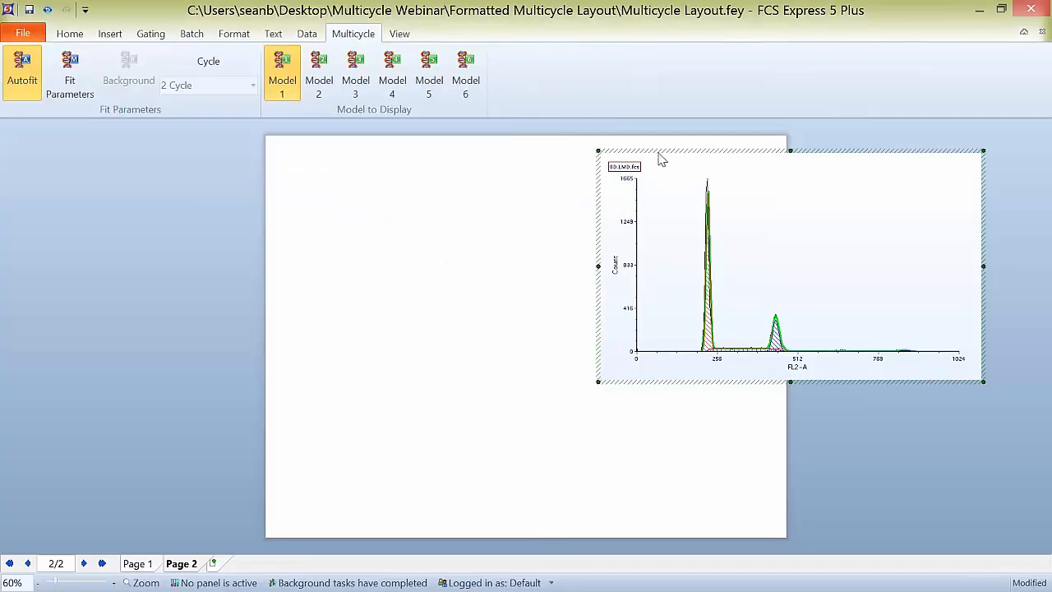
{"action": "left_click_drag", "start_coordinate": [655, 151], "coordinate": [364, 152]}
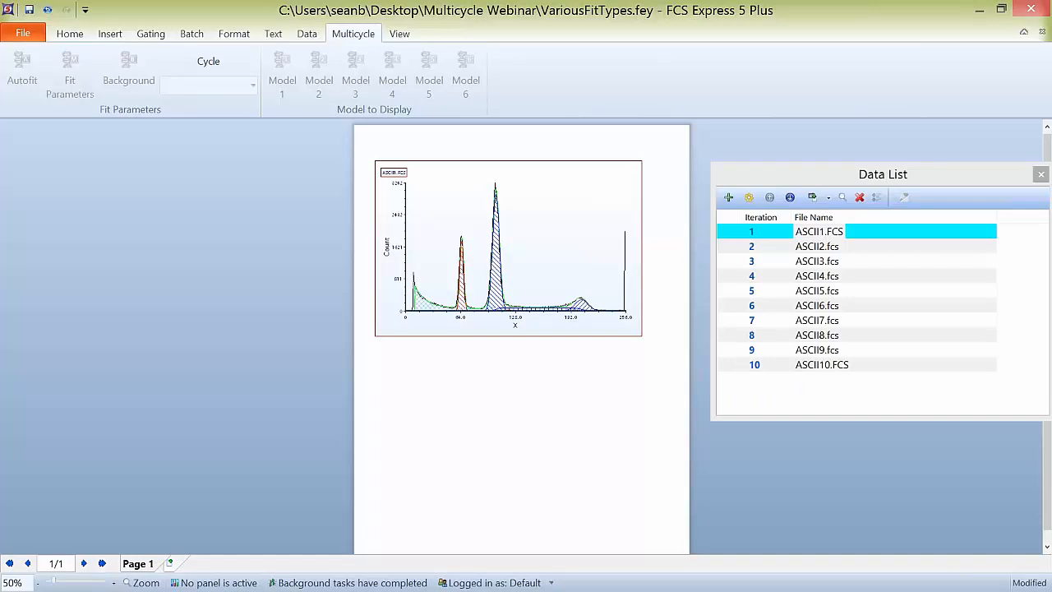
Step: Switch to the VariousFitTypes.fey document and enlarge its Multicycle plot to nearly the full page width
{"action": "left_click", "coordinate": [486, 164]}
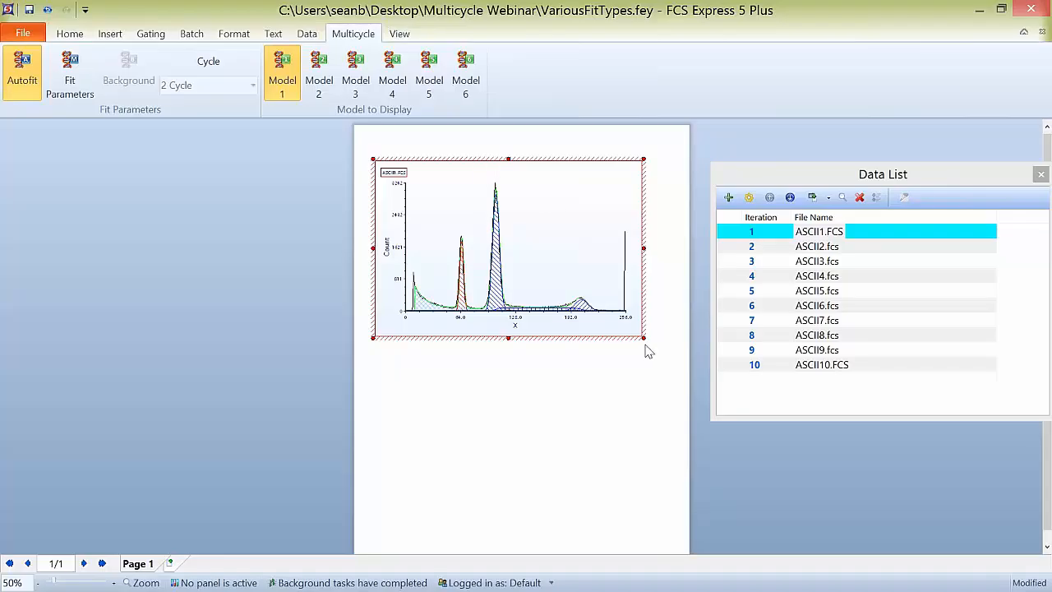
{"action": "left_click_drag", "start_coordinate": [645, 339], "coordinate": [678, 368]}
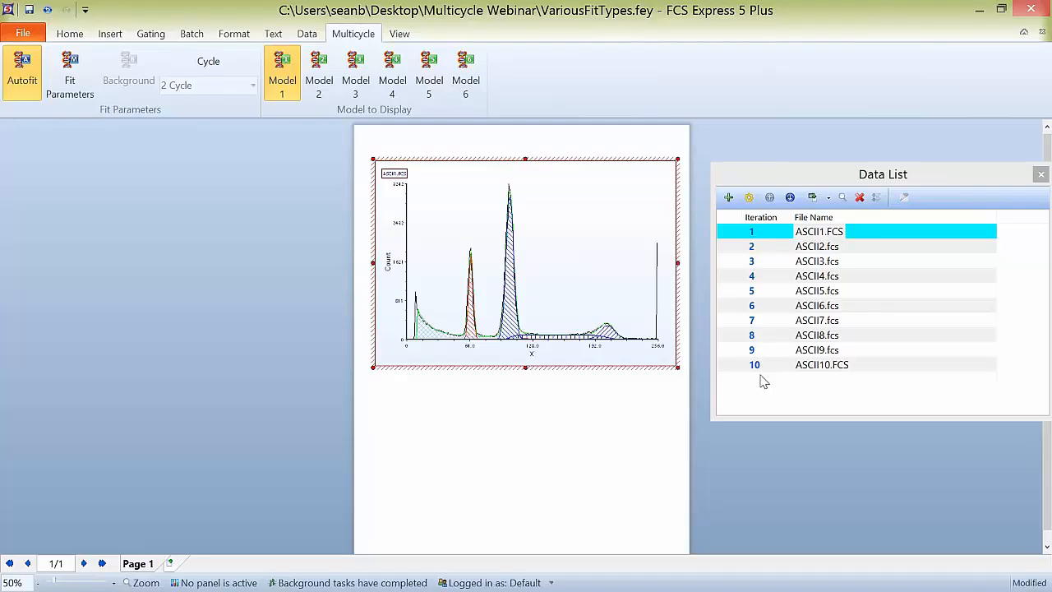
Step: Step the Multicycle plot through the data files ASCII2.fcs, ASCII3.fcs and ASCII4.fcs to compare their automatic fits
{"action": "left_click", "coordinate": [751, 248]}
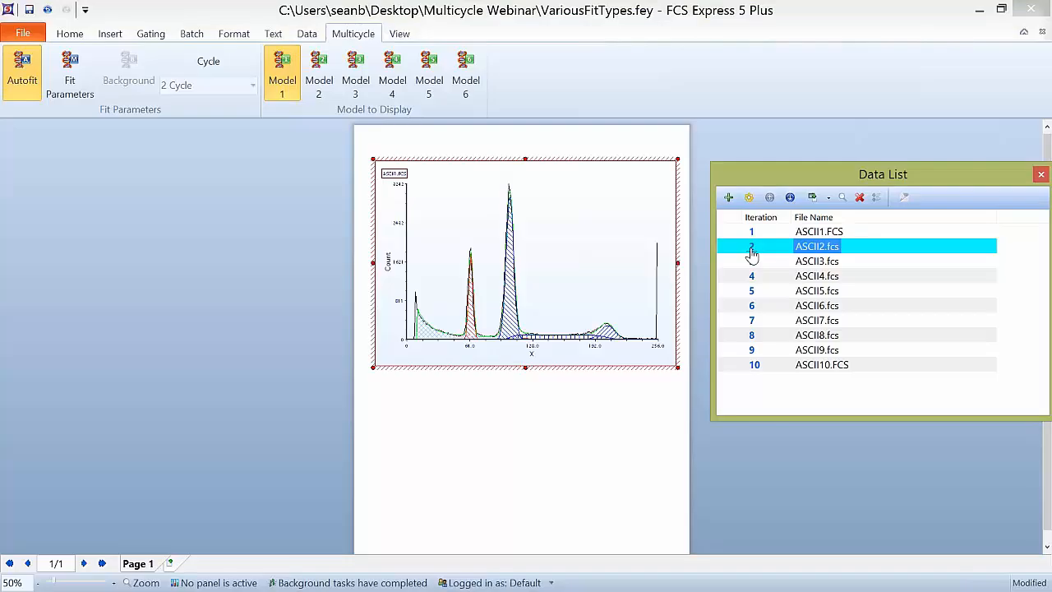
{"action": "left_click", "coordinate": [580, 224]}
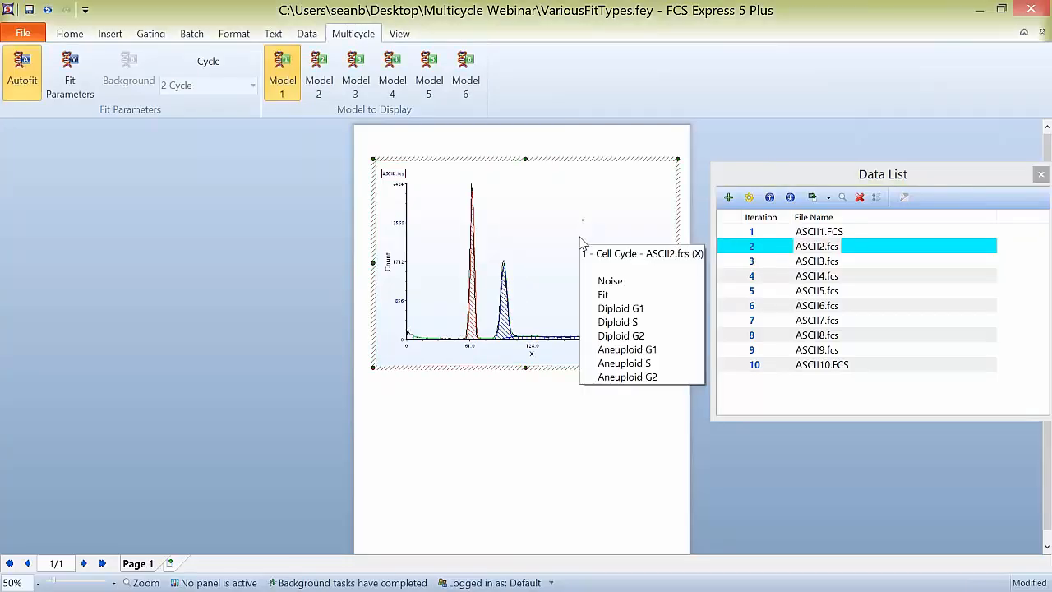
{"action": "left_click", "coordinate": [753, 262]}
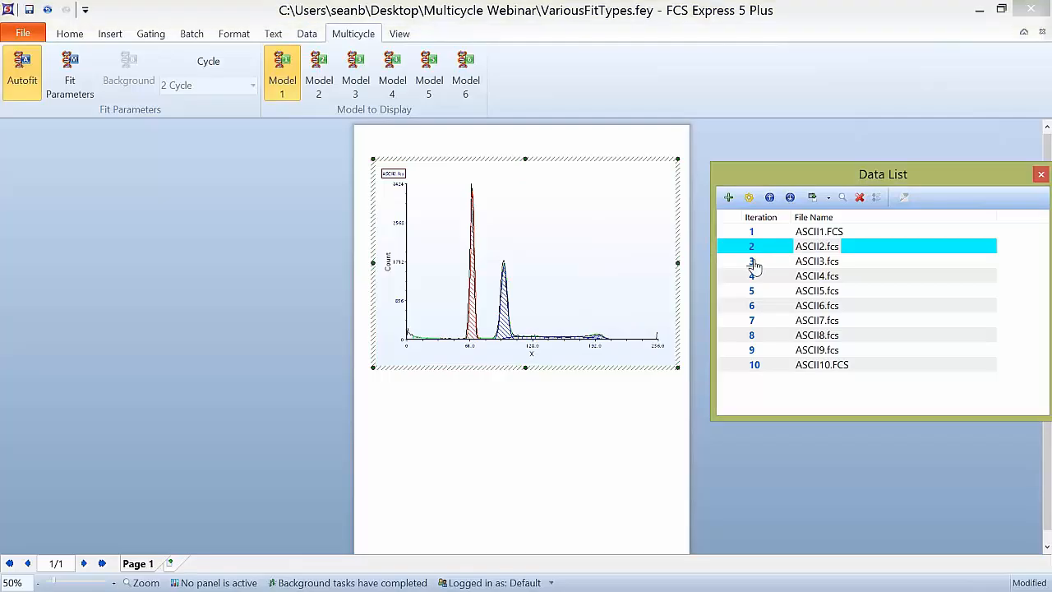
{"action": "left_click", "coordinate": [752, 262]}
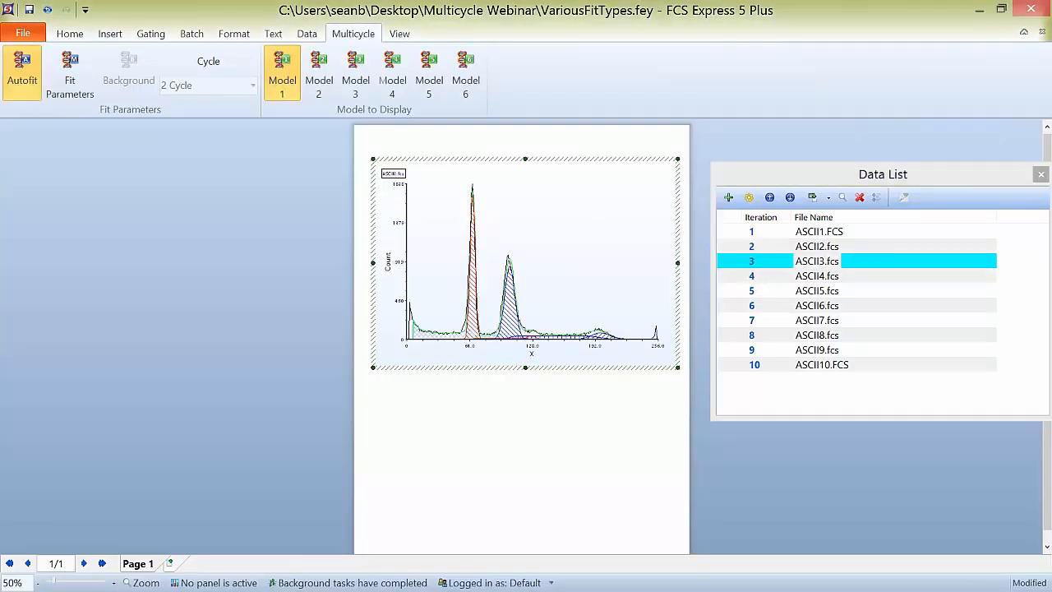
{"action": "left_click", "coordinate": [755, 284]}
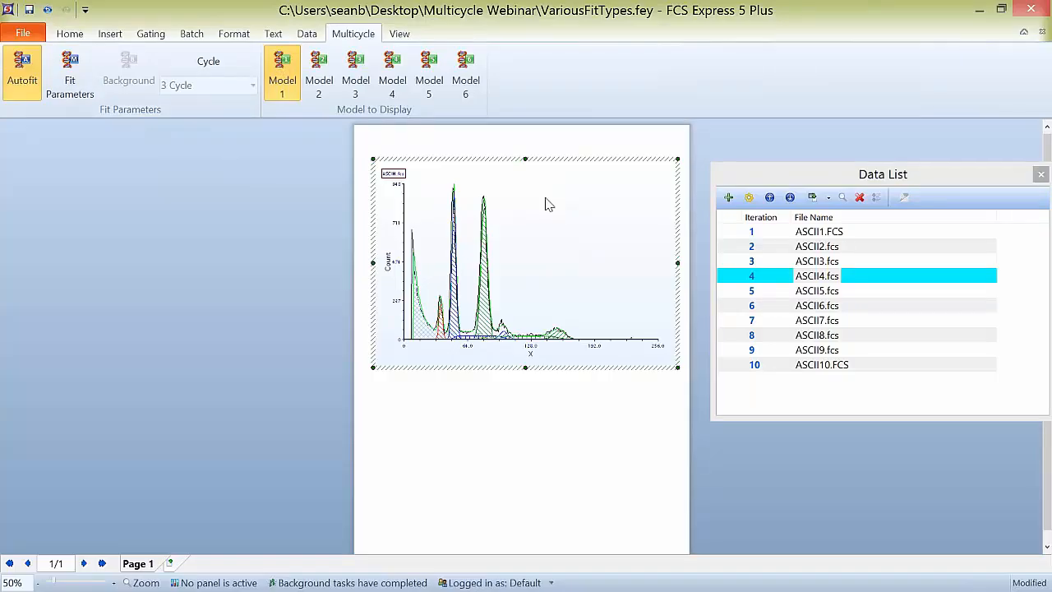
Step: Turn off Autofit for the ASCII4.fcs plot and view the available cycle models without choosing one
{"action": "left_click", "coordinate": [22, 74]}
{"action": "left_click", "coordinate": [253, 85]}
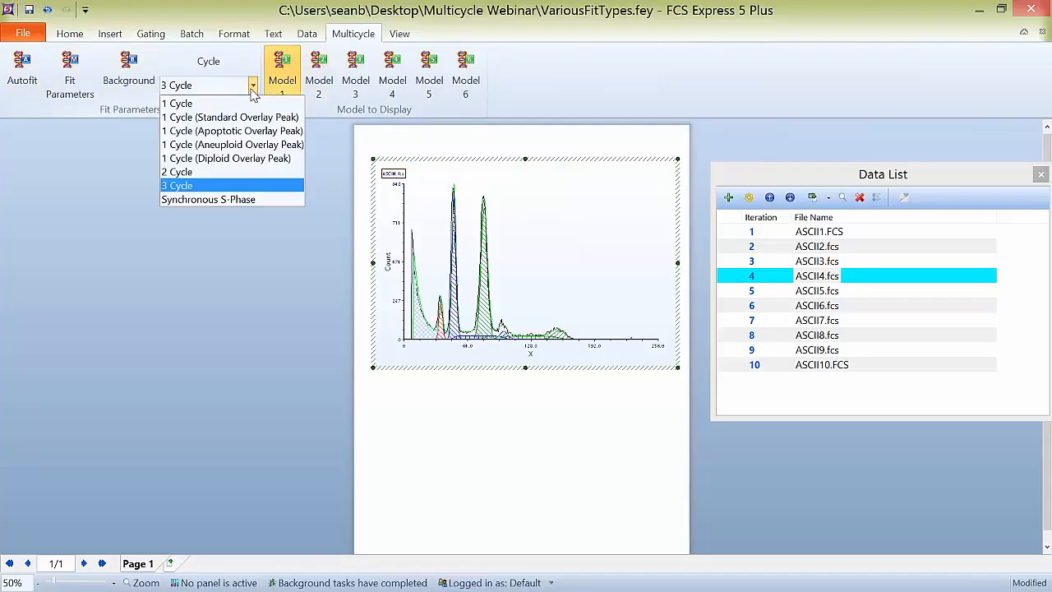
{"action": "left_click", "coordinate": [241, 252]}
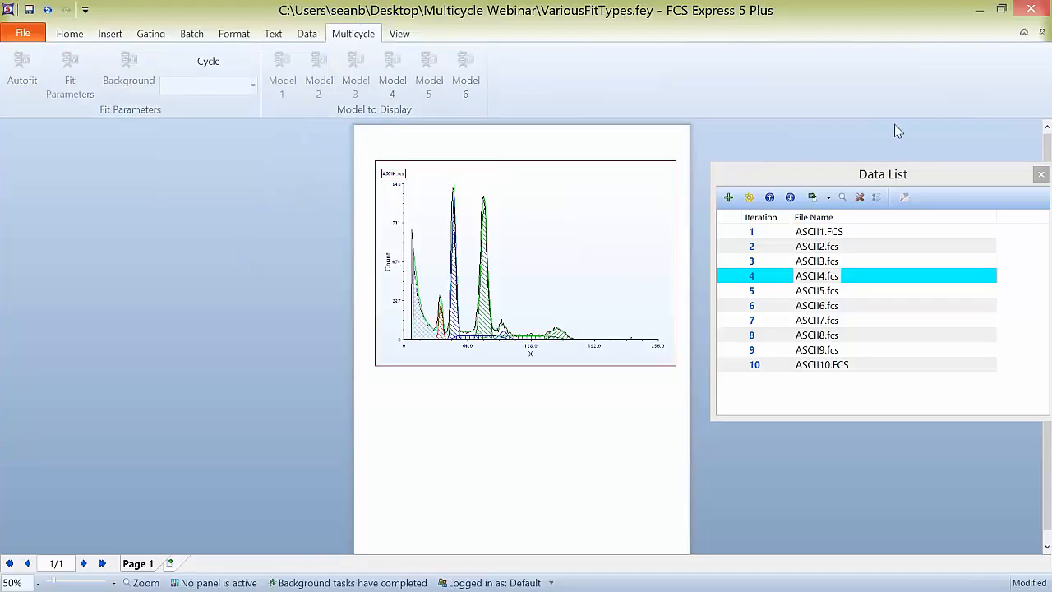
Step: Return to Multicycle Layout.fey, turn off Autofit for the Multicycle DNA plot and set its fit to 1 Cycle
{"action": "left_click", "coordinate": [981, 12]}
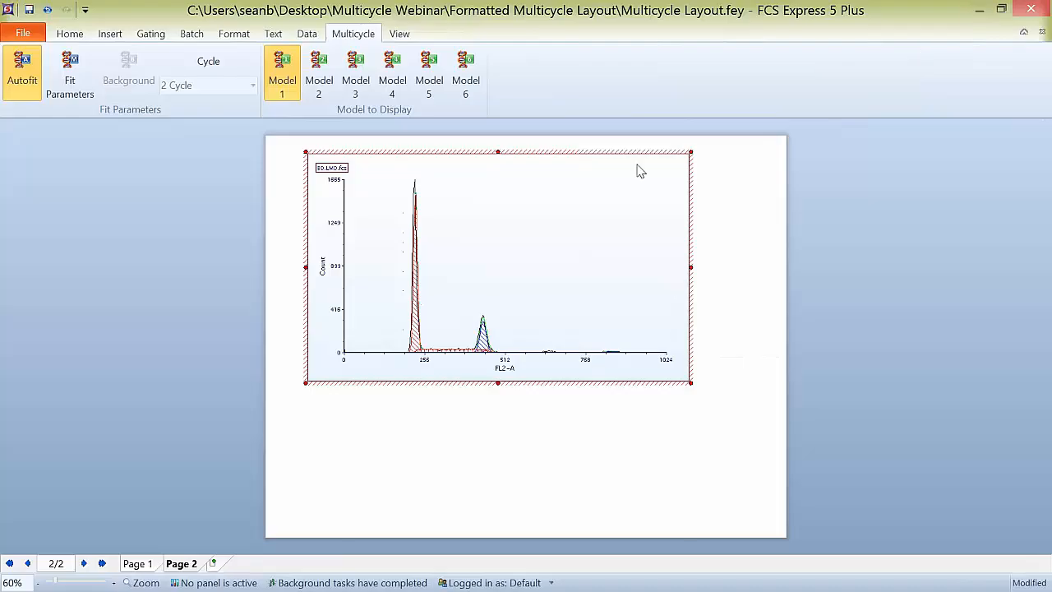
{"action": "mouse_move", "coordinate": [500, 290]}
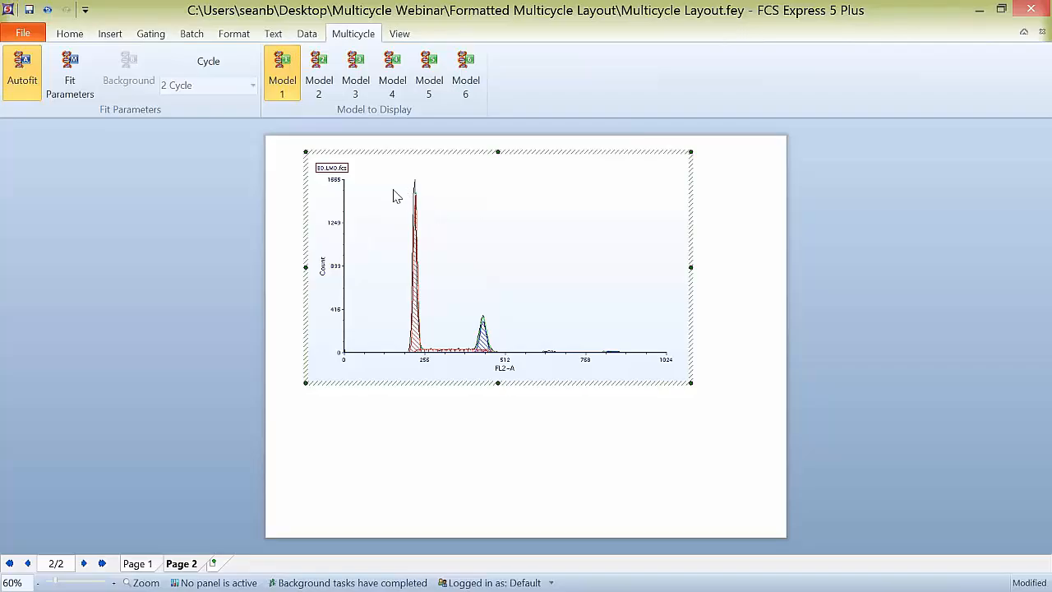
{"action": "left_click", "coordinate": [27, 72]}
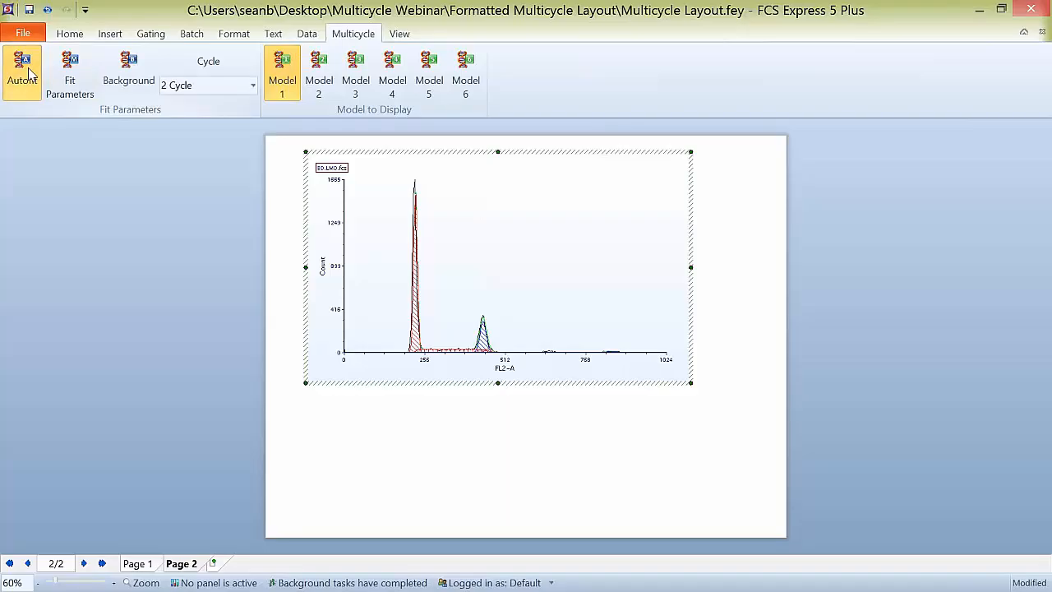
{"action": "left_click", "coordinate": [253, 87]}
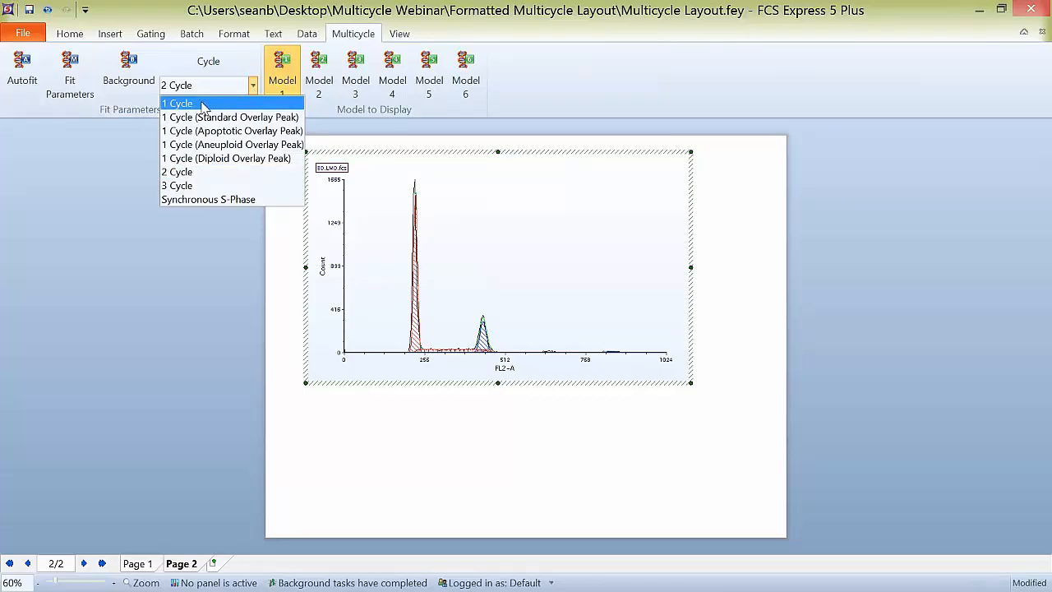
{"action": "key", "text": "Escape"}
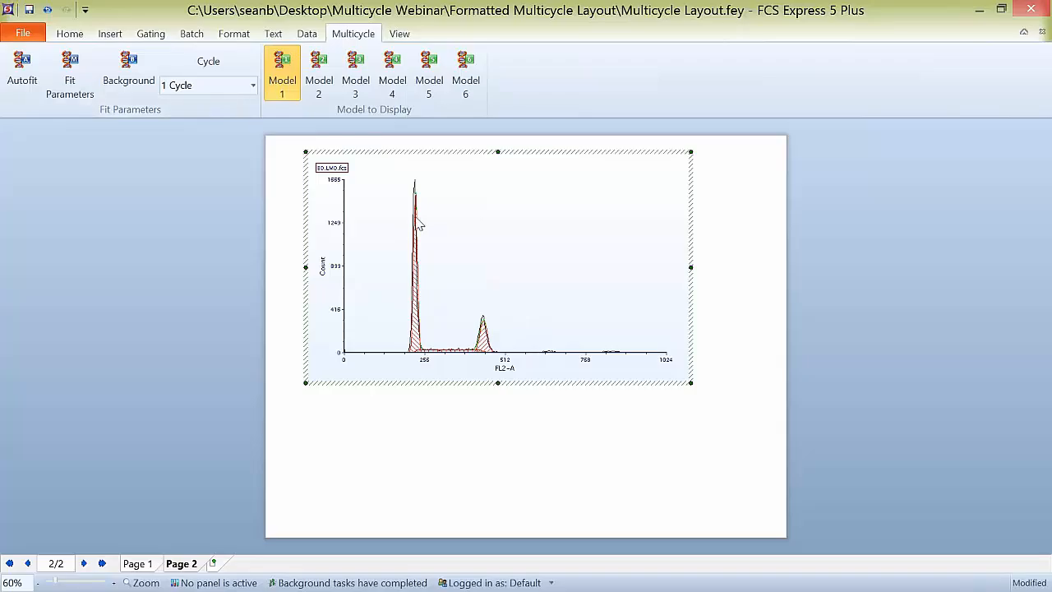
Step: Open the DNA plot's formatting options and view the fit models offered in the general DNA settings without choosing one
{"action": "double_click", "coordinate": [474, 248]}
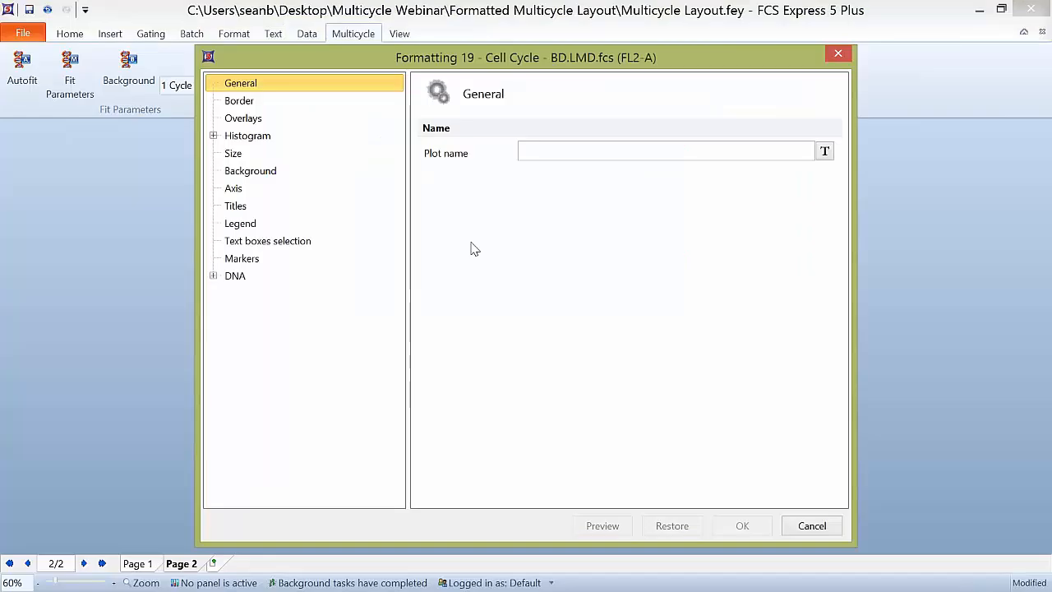
{"action": "left_click", "coordinate": [213, 276]}
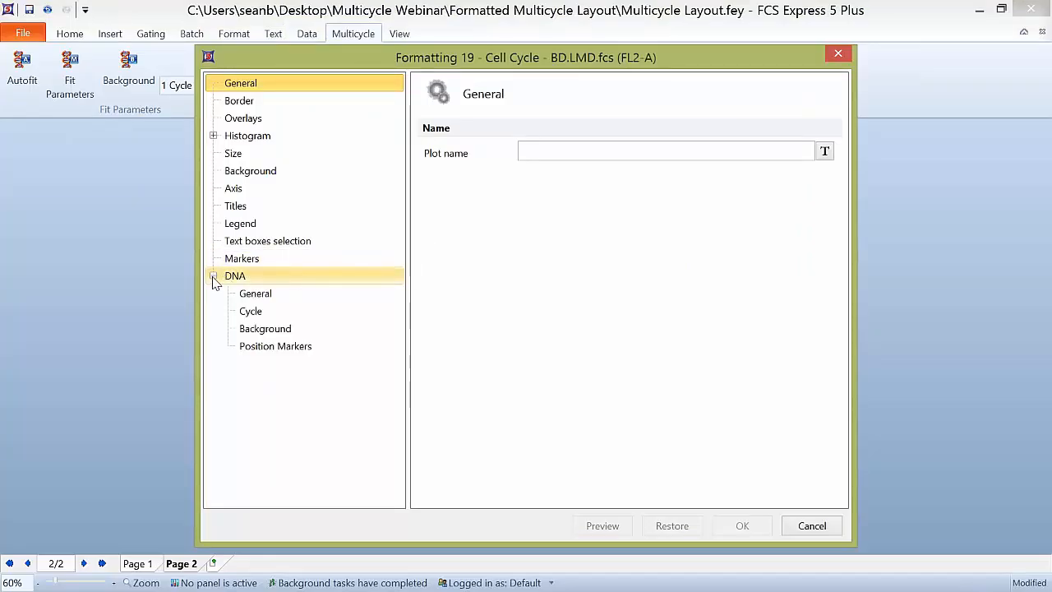
{"action": "left_click", "coordinate": [253, 295]}
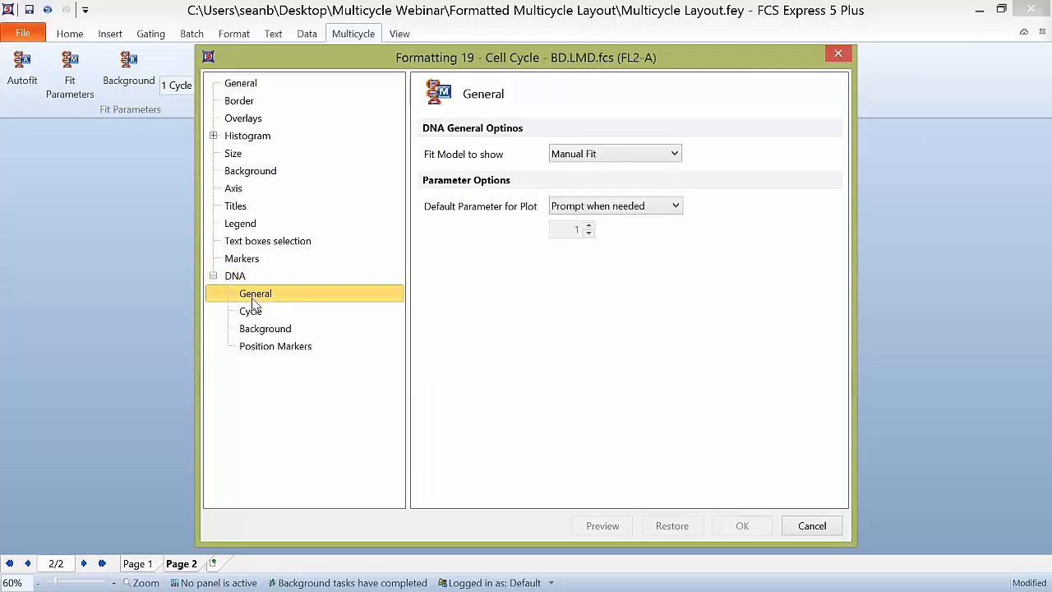
{"action": "left_click", "coordinate": [639, 153]}
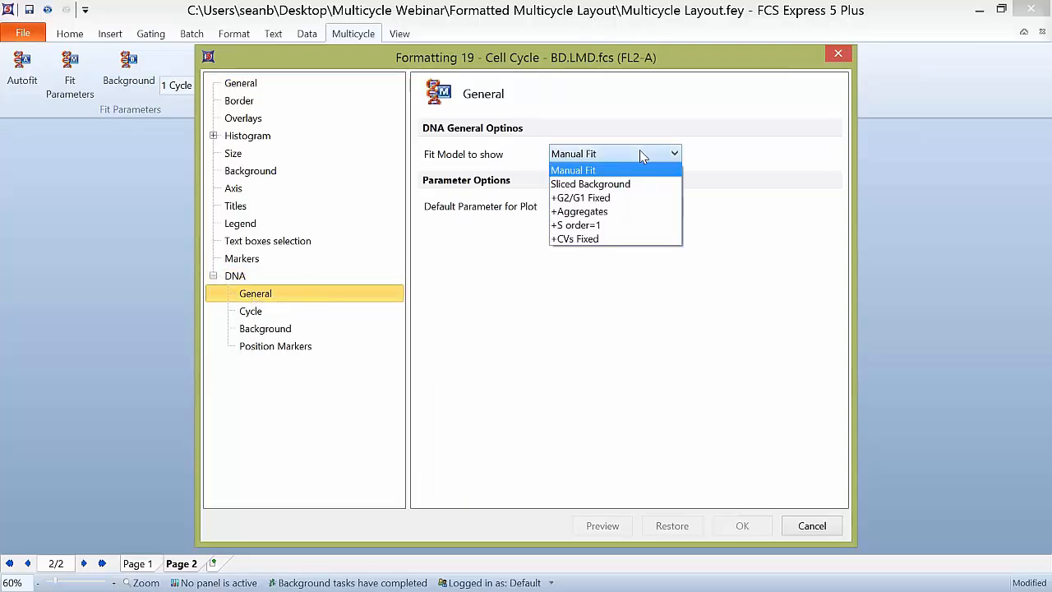
{"action": "left_click", "coordinate": [639, 152]}
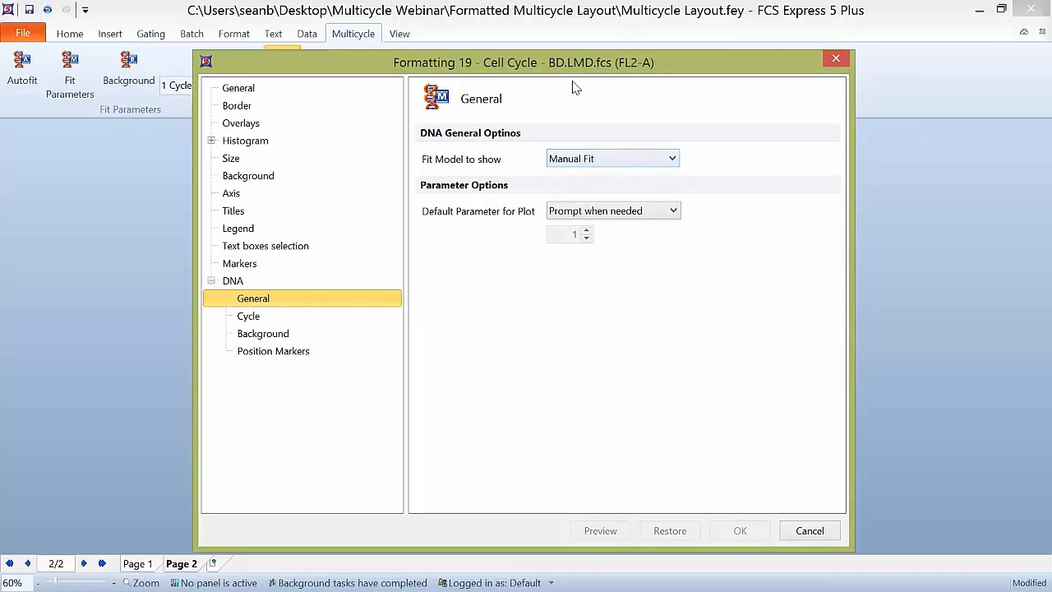
{"action": "left_click_drag", "start_coordinate": [578, 61], "coordinate": [530, 150]}
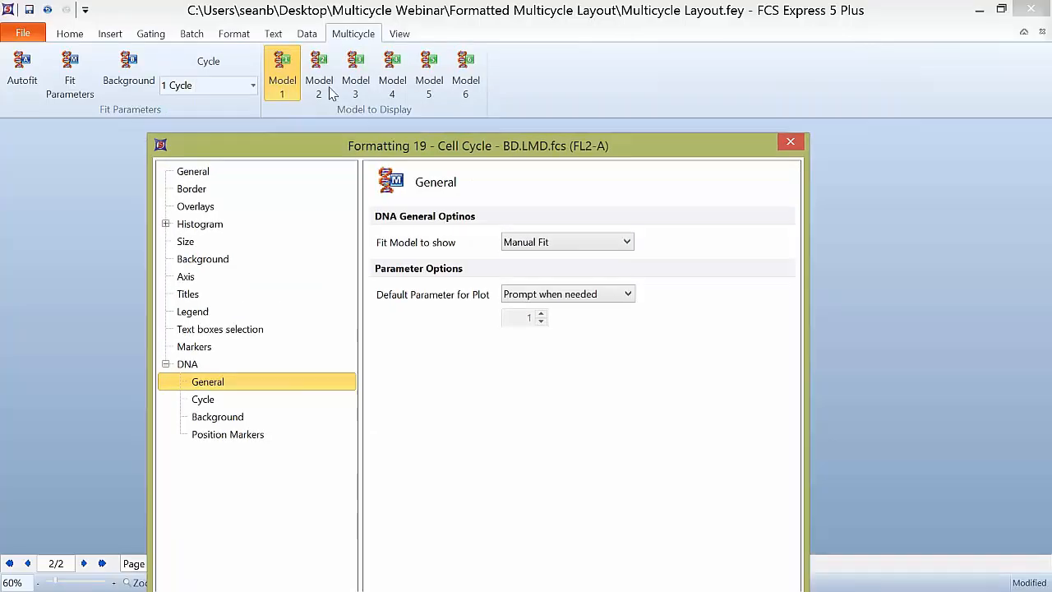
{"action": "left_click", "coordinate": [623, 243]}
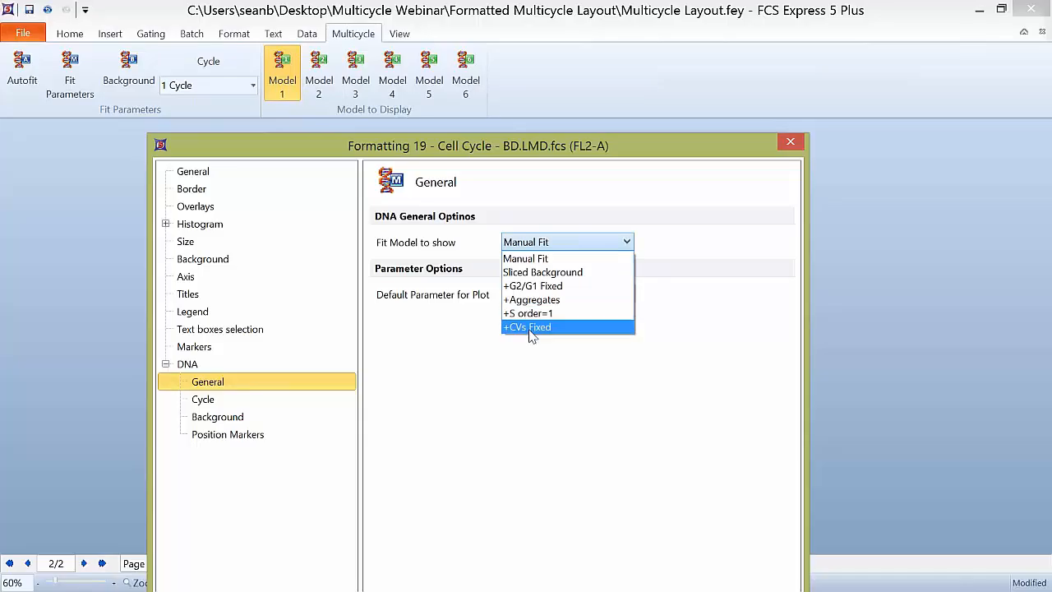
{"action": "left_click", "coordinate": [530, 423]}
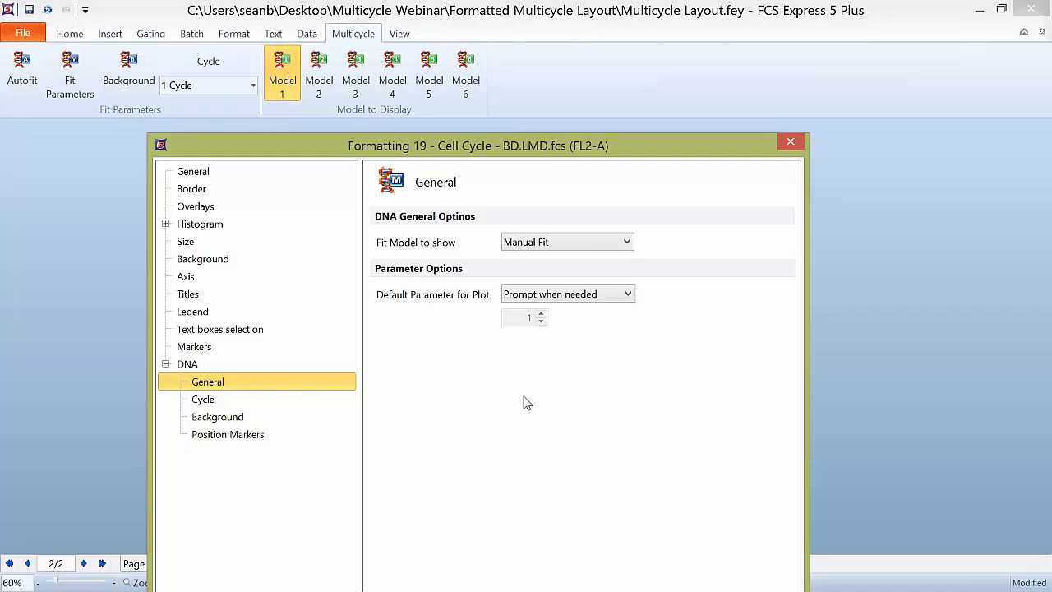
Step: View the fit types available in the DNA cycle settings, keeping 1 Cycle
{"action": "left_click", "coordinate": [228, 404]}
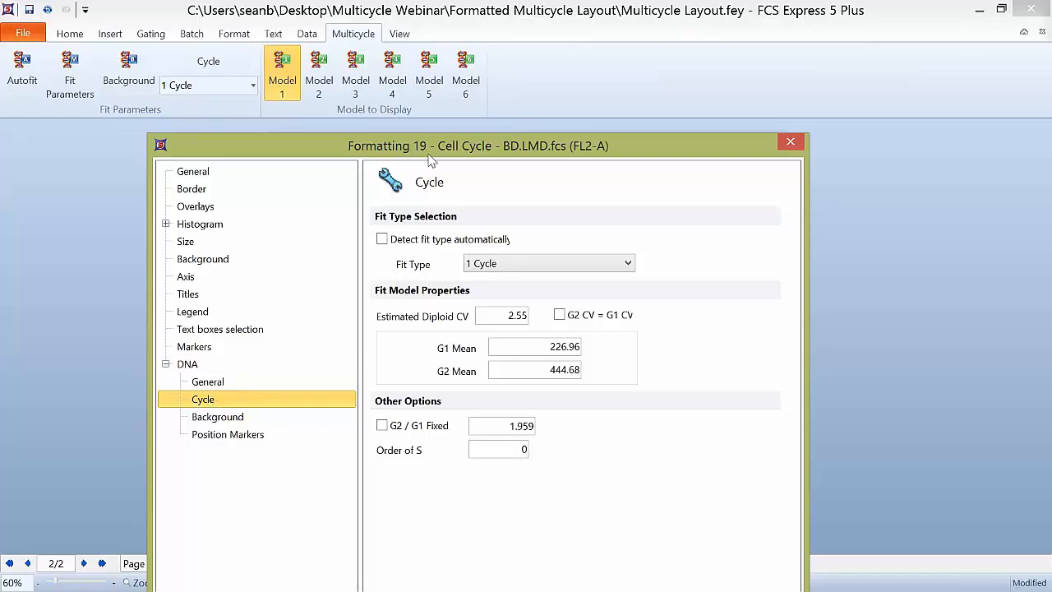
{"action": "left_click_drag", "start_coordinate": [433, 153], "coordinate": [484, 100]}
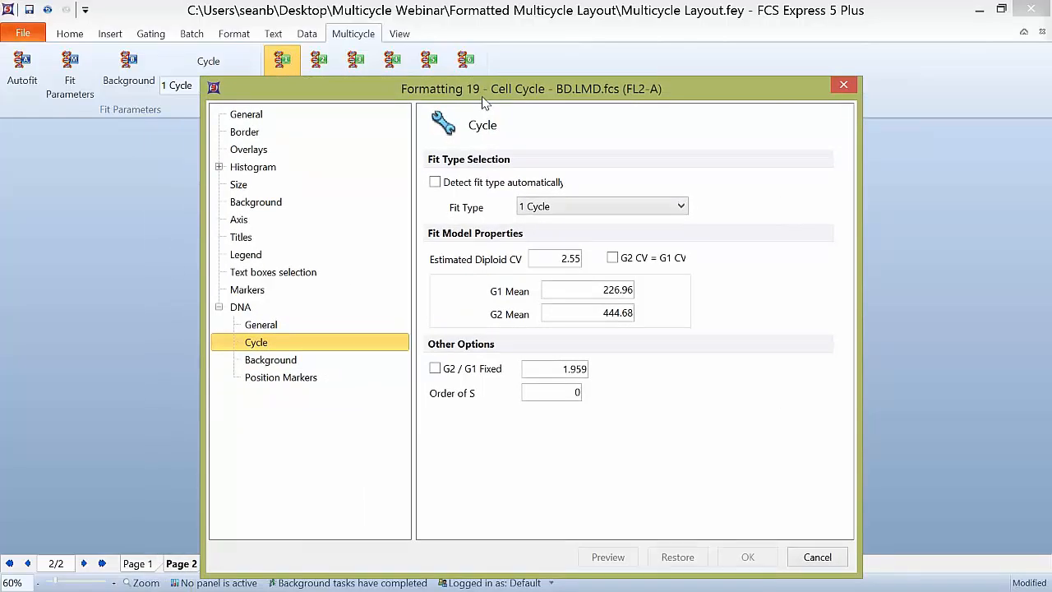
{"action": "left_click", "coordinate": [612, 211]}
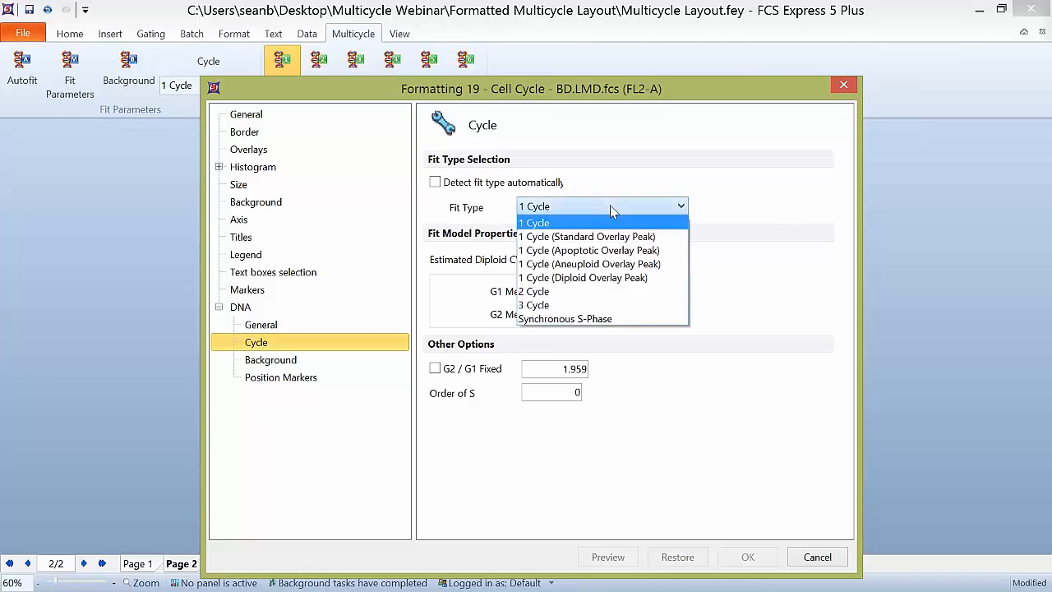
{"action": "left_click", "coordinate": [610, 204]}
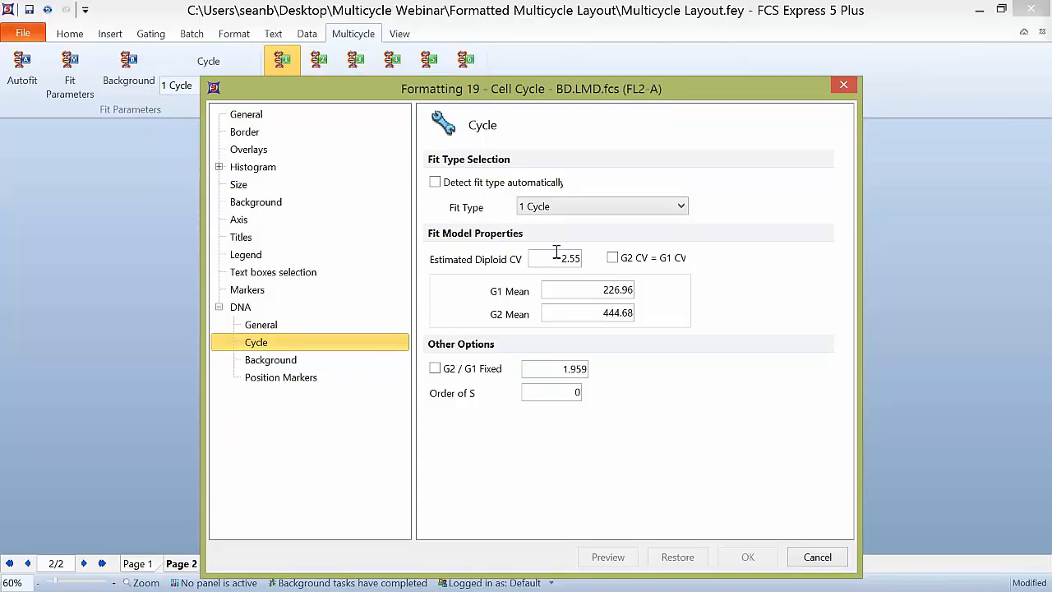
Step: Move the dialog to reveal the plot and examine the Estimated Diploid CV, G1 Mean and G2 Mean values
{"action": "left_click_drag", "start_coordinate": [500, 86], "coordinate": [760, 71]}
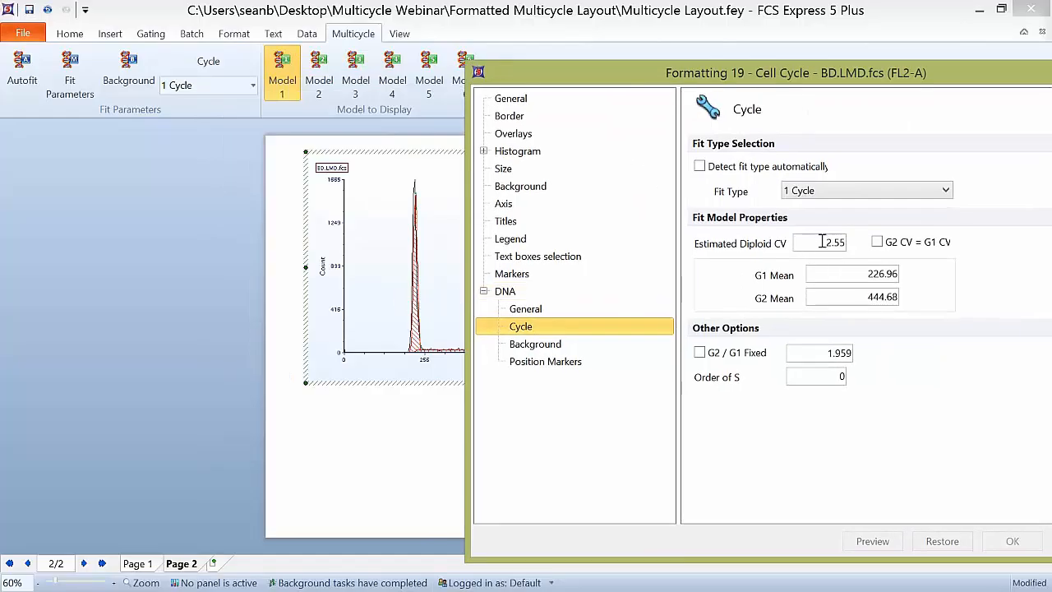
{"action": "left_click_drag", "start_coordinate": [822, 242], "coordinate": [859, 242]}
{"action": "left_click_drag", "start_coordinate": [818, 241], "coordinate": [855, 241]}
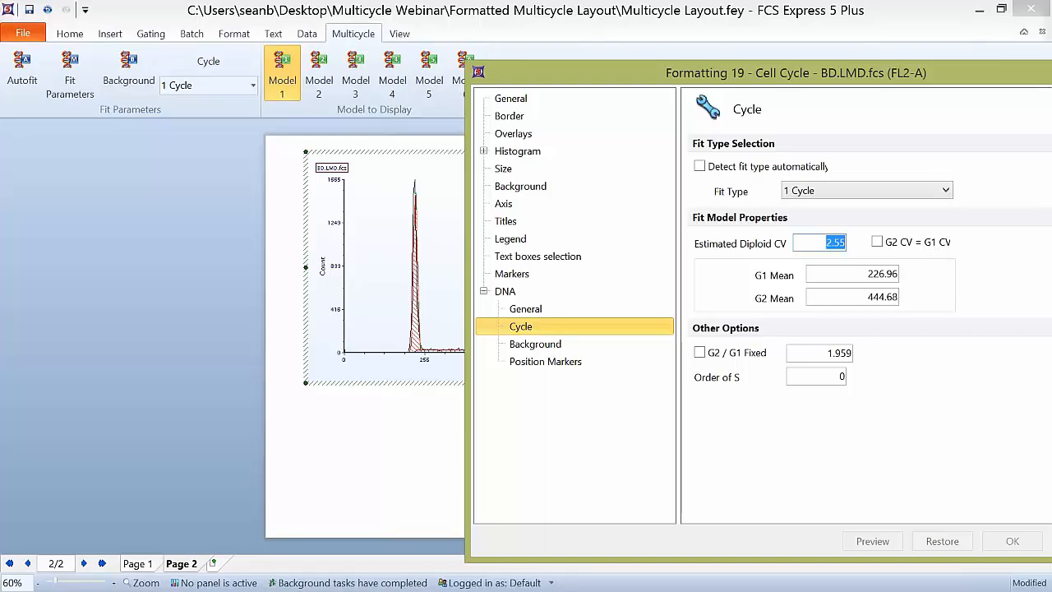
{"action": "left_click", "coordinate": [853, 274]}
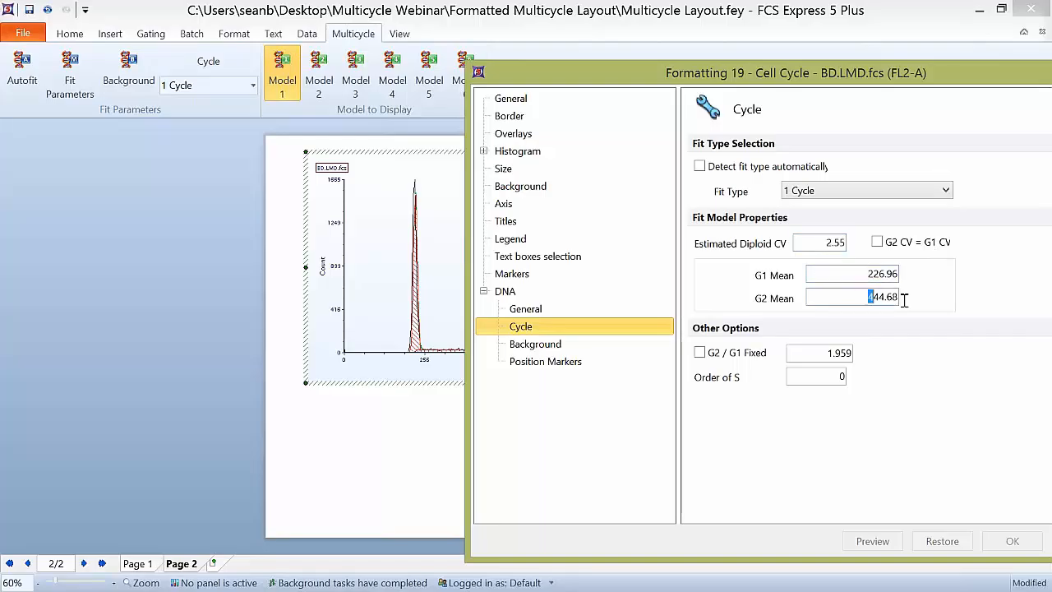
{"action": "double_click", "coordinate": [904, 298]}
{"action": "left_click_drag", "start_coordinate": [849, 273], "coordinate": [904, 272]}
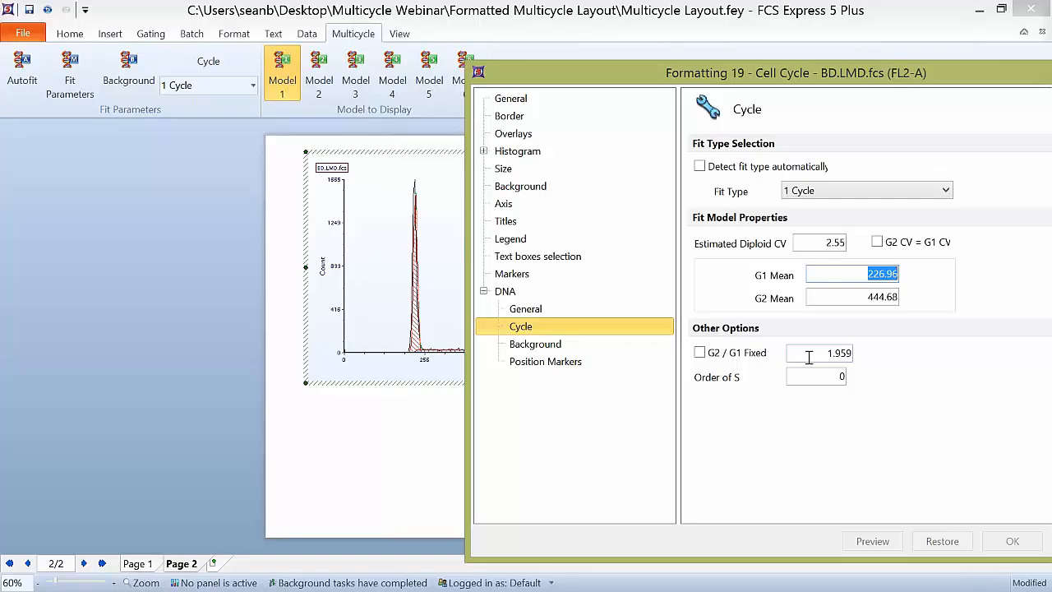
Step: Turn the G2 / G1 Fixed option on and back off, and examine its ratio and the Order of S value
{"action": "left_click", "coordinate": [700, 354]}
{"action": "left_click", "coordinate": [701, 353]}
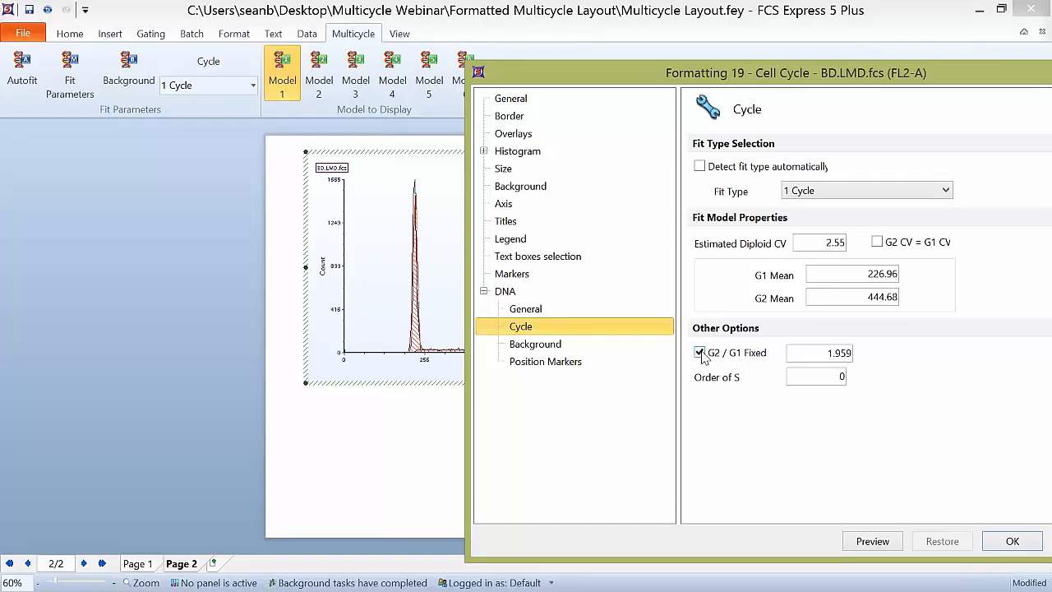
{"action": "left_click", "coordinate": [699, 353]}
{"action": "left_click_drag", "start_coordinate": [812, 353], "coordinate": [854, 354]}
{"action": "left_click_drag", "start_coordinate": [811, 377], "coordinate": [841, 377]}
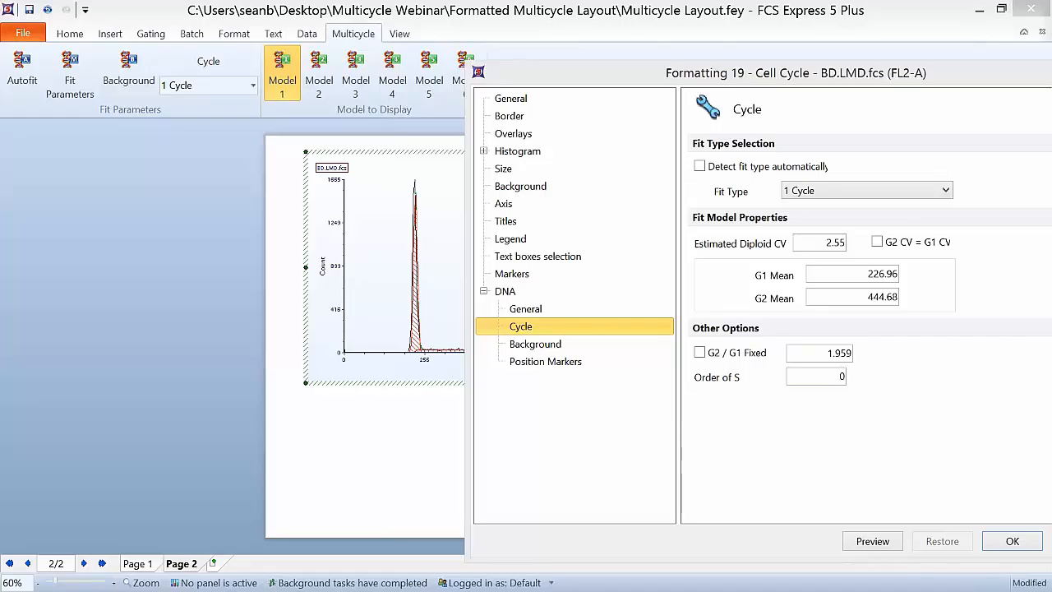
Step: Set the plot's Y axis maximum to 200 and preview it to enlarge the S-phase region
{"action": "left_click", "coordinate": [504, 204]}
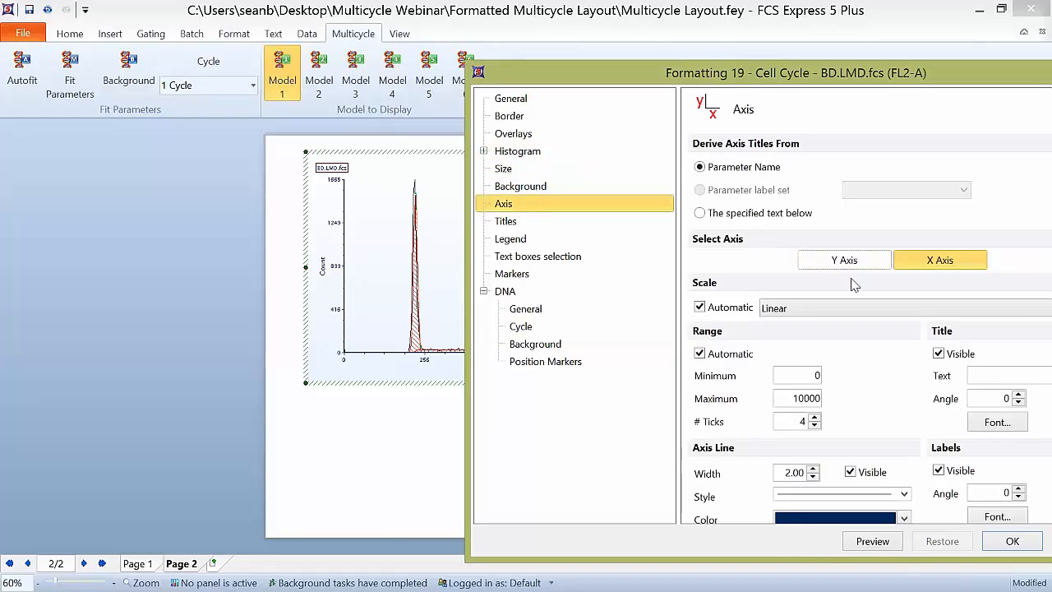
{"action": "left_click", "coordinate": [833, 271]}
{"action": "double_click", "coordinate": [798, 399]}
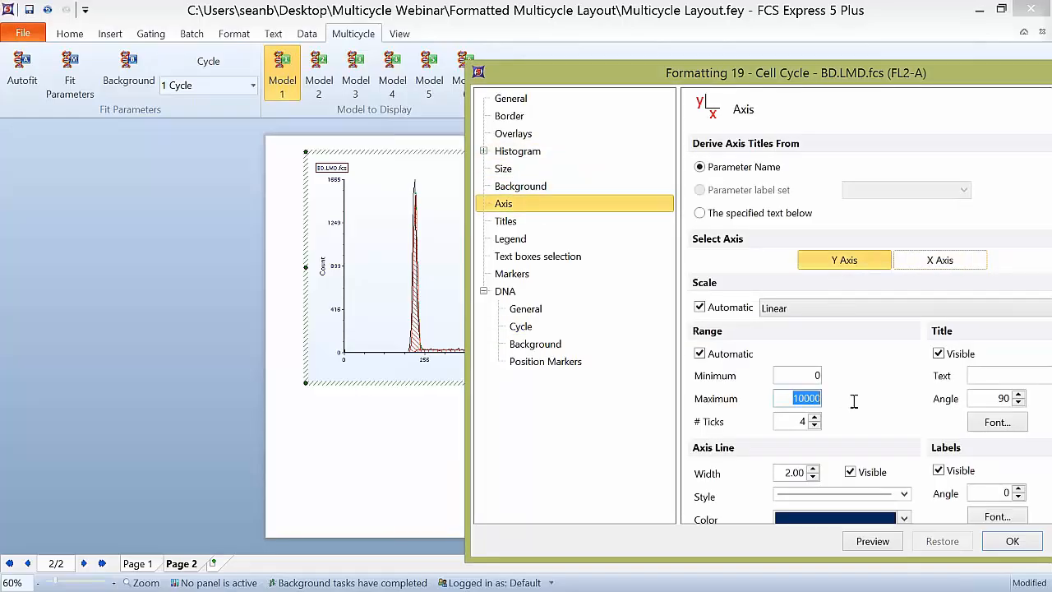
{"action": "type", "text": "200"}
{"action": "left_click", "coordinate": [878, 539]}
{"action": "left_click_drag", "start_coordinate": [572, 79], "coordinate": [590, 54]}
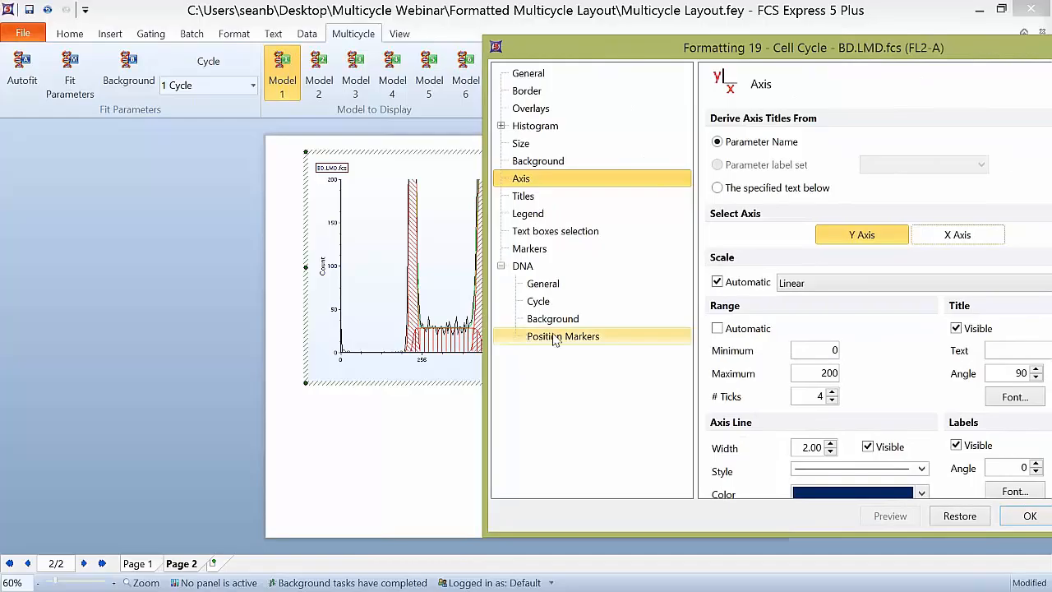
Step: Set the Order of S in the DNA cycle settings to 1 and preview the fit
{"action": "left_click", "coordinate": [542, 302]}
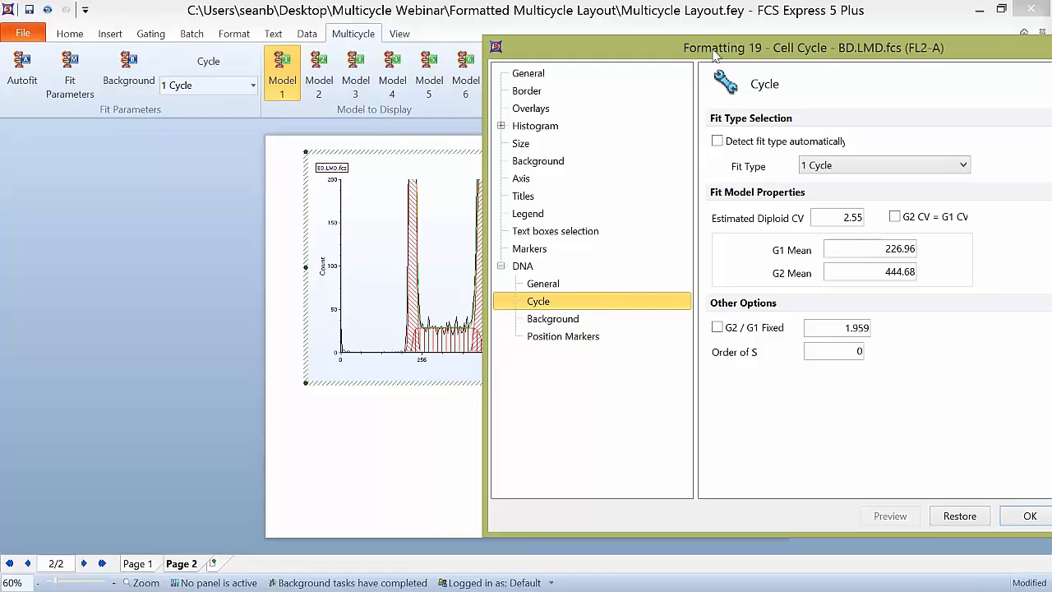
{"action": "left_click_drag", "start_coordinate": [713, 50], "coordinate": [733, 51]}
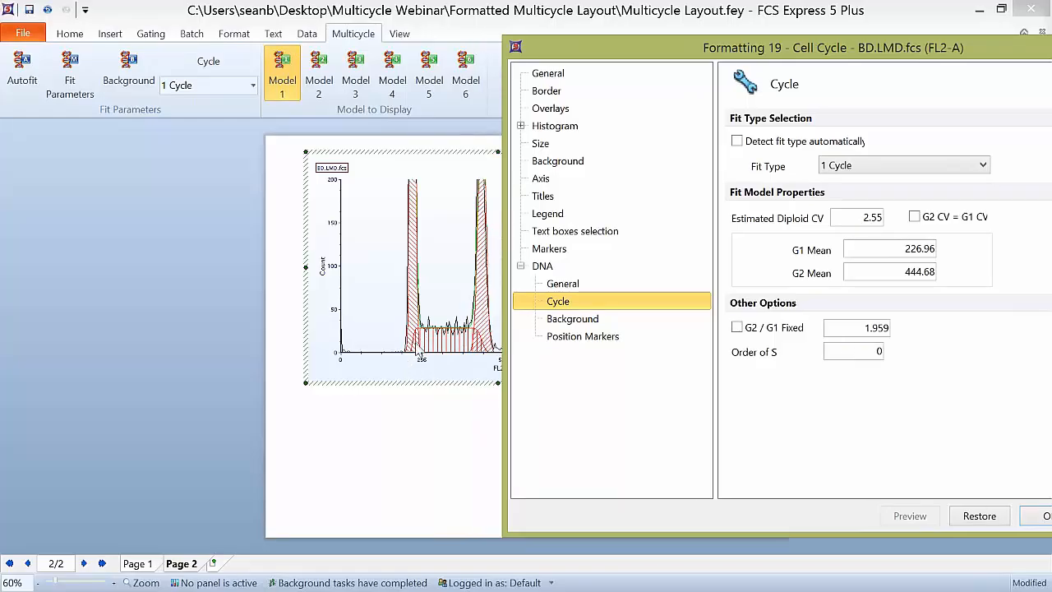
{"action": "double_click", "coordinate": [881, 352]}
{"action": "type", "text": "1"}
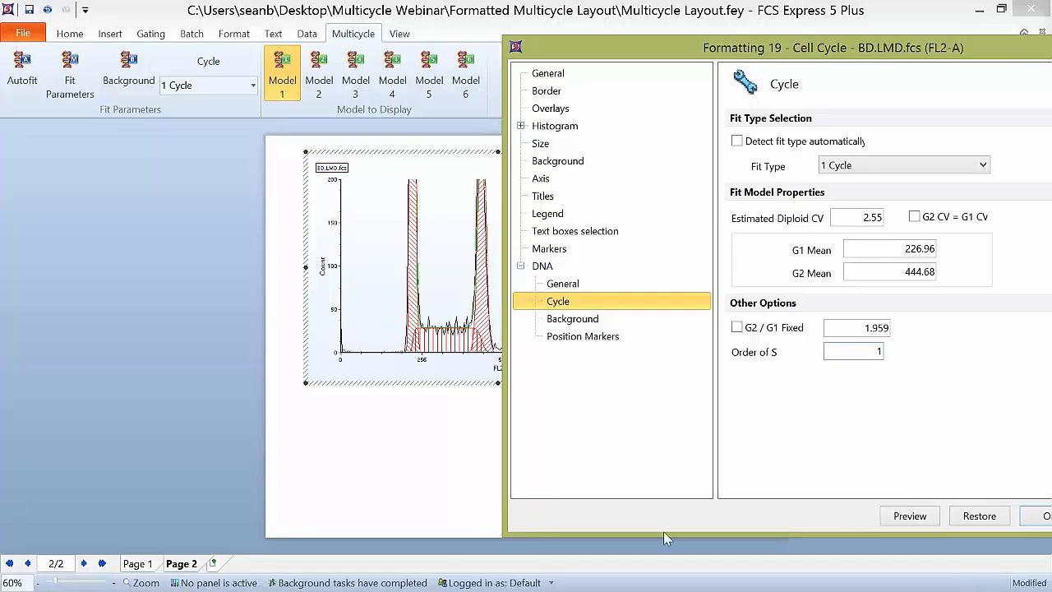
{"action": "left_click", "coordinate": [920, 516]}
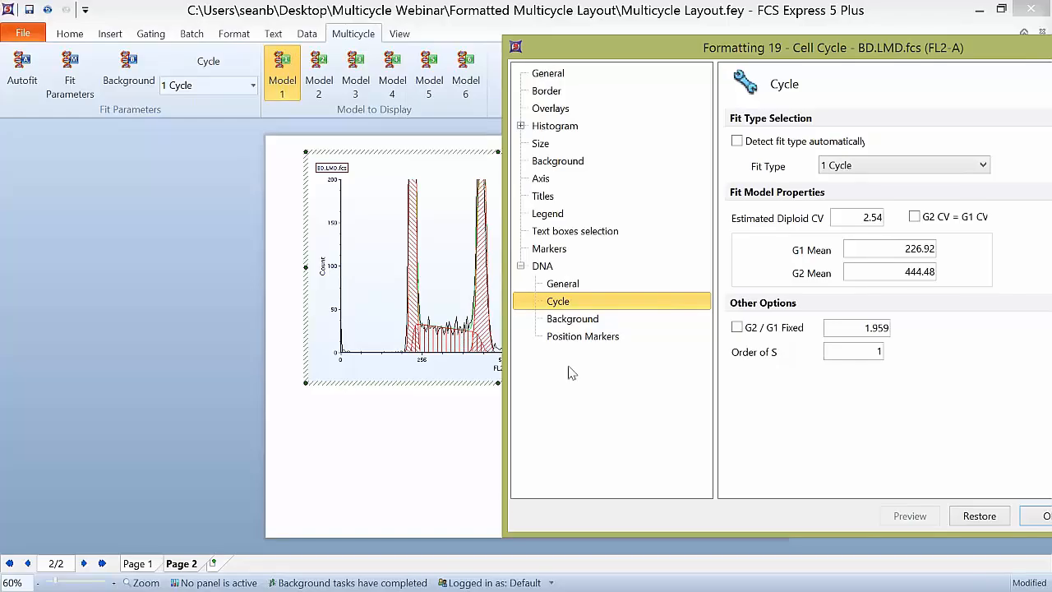
Step: Change the Order of S to 2 and preview the fit
{"action": "double_click", "coordinate": [825, 356]}
{"action": "type", "text": "2"}
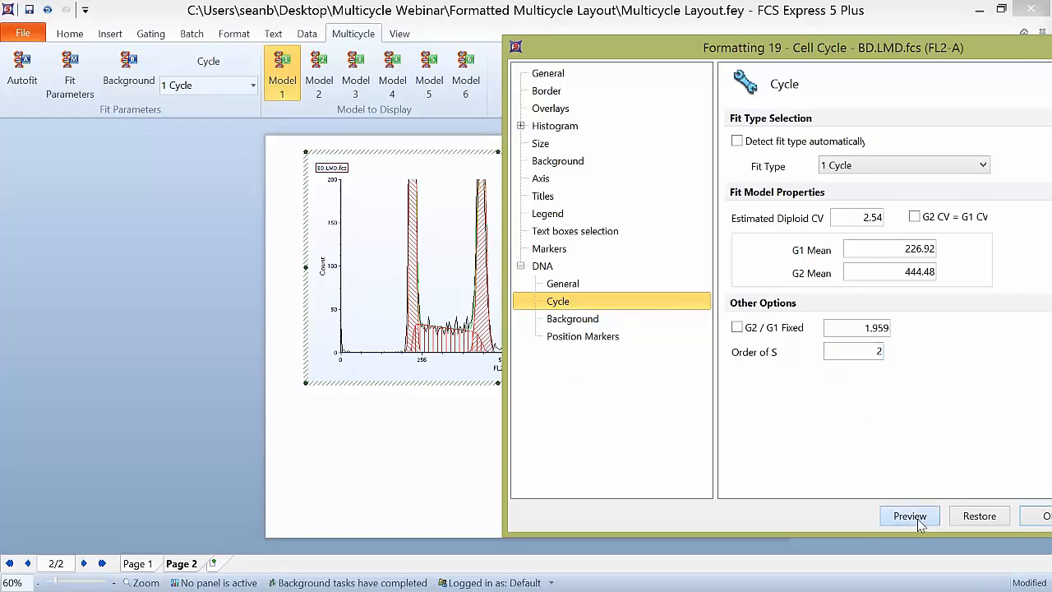
{"action": "left_click", "coordinate": [910, 516]}
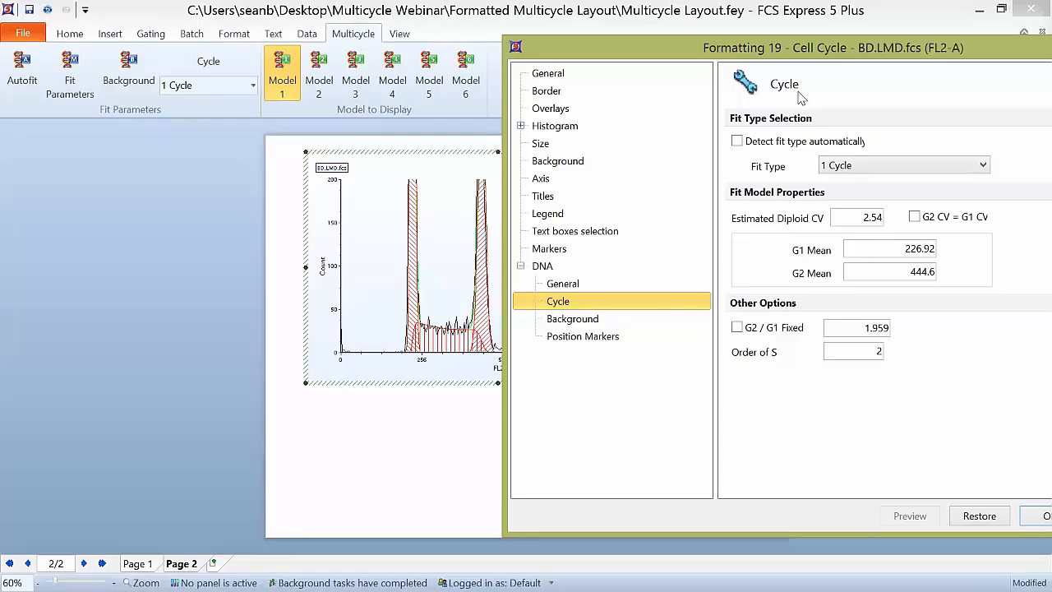
Step: Set the Order of S to 0 and preview the fit
{"action": "left_click_drag", "start_coordinate": [730, 58], "coordinate": [587, 51]}
{"action": "double_click", "coordinate": [735, 344]}
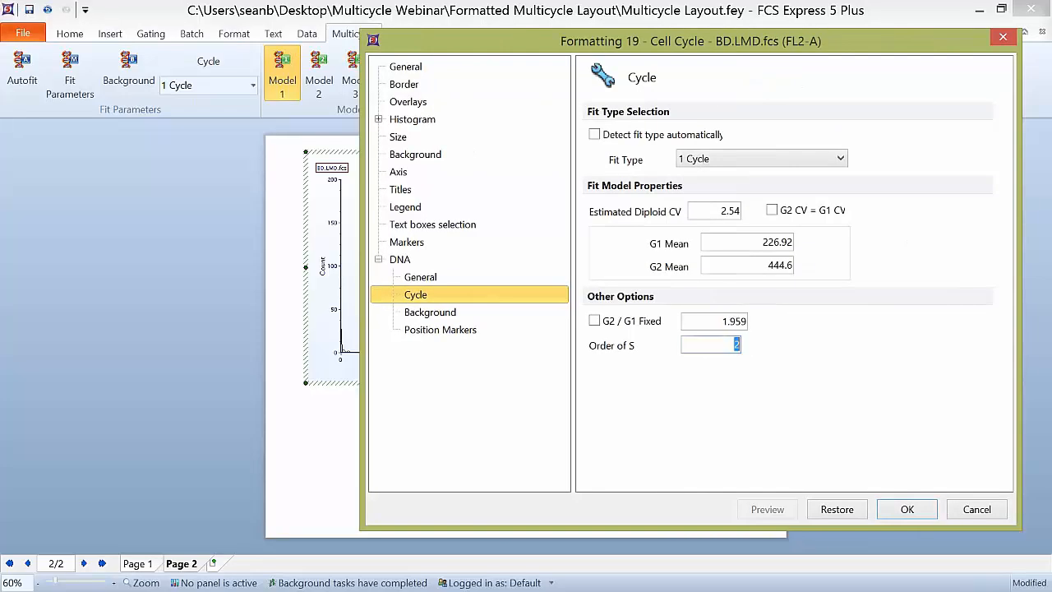
{"action": "type", "text": "0"}
{"action": "left_click", "coordinate": [767, 509]}
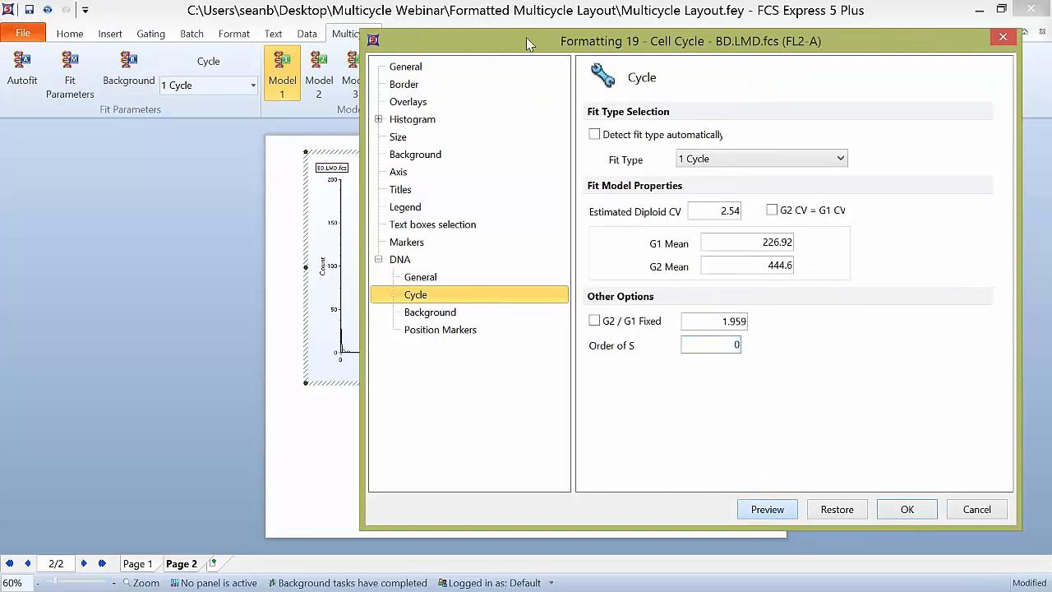
{"action": "left_click_drag", "start_coordinate": [666, 41], "coordinate": [543, 35]}
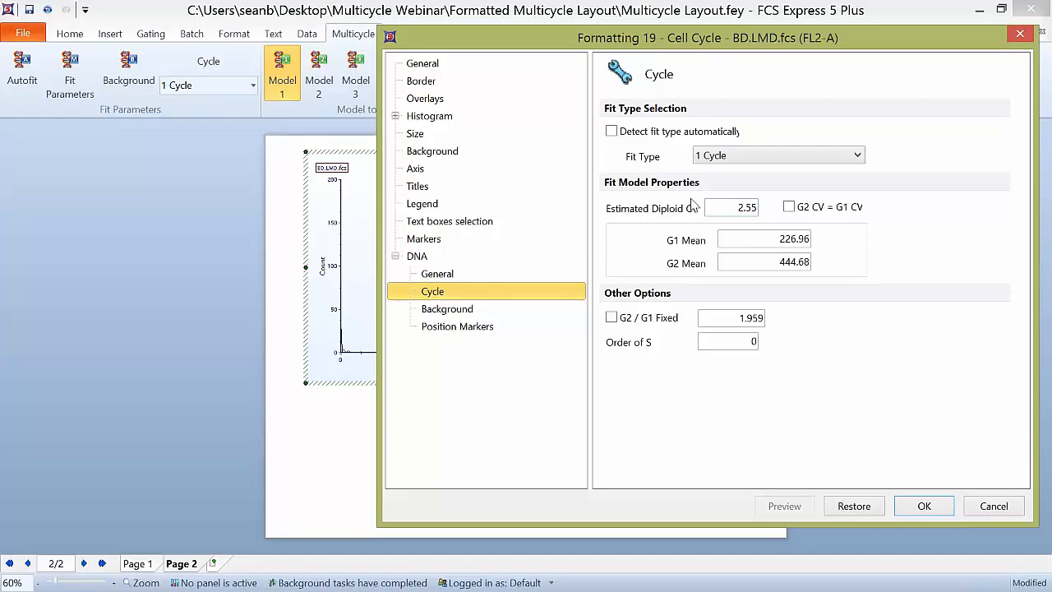
Step: Set the plot's Y axis range to Automatic and preview it
{"action": "left_click", "coordinate": [450, 336]}
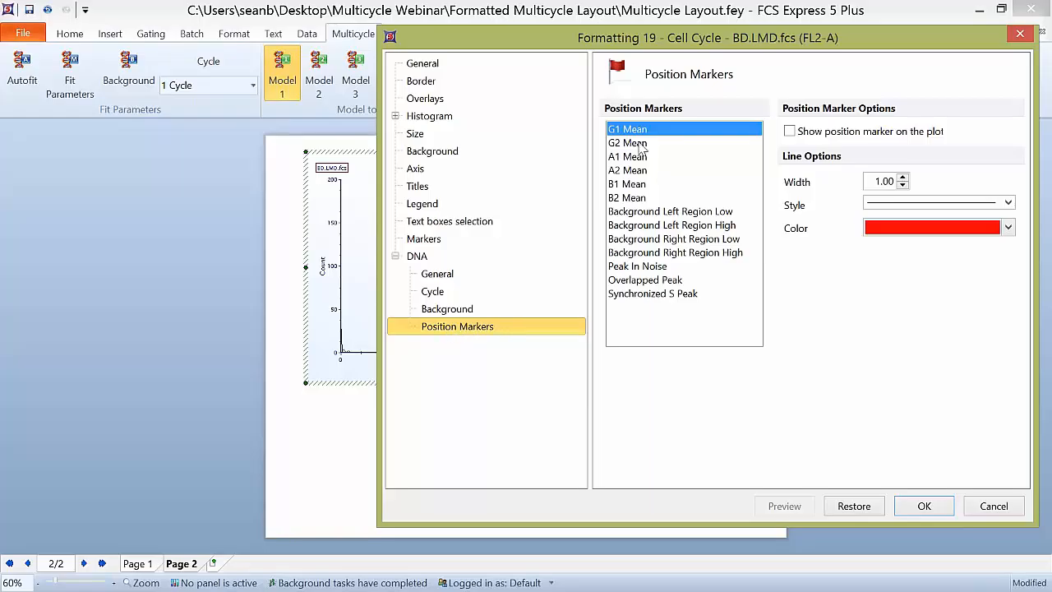
{"action": "left_click_drag", "start_coordinate": [680, 37], "coordinate": [729, 28]}
{"action": "left_click", "coordinate": [477, 91]}
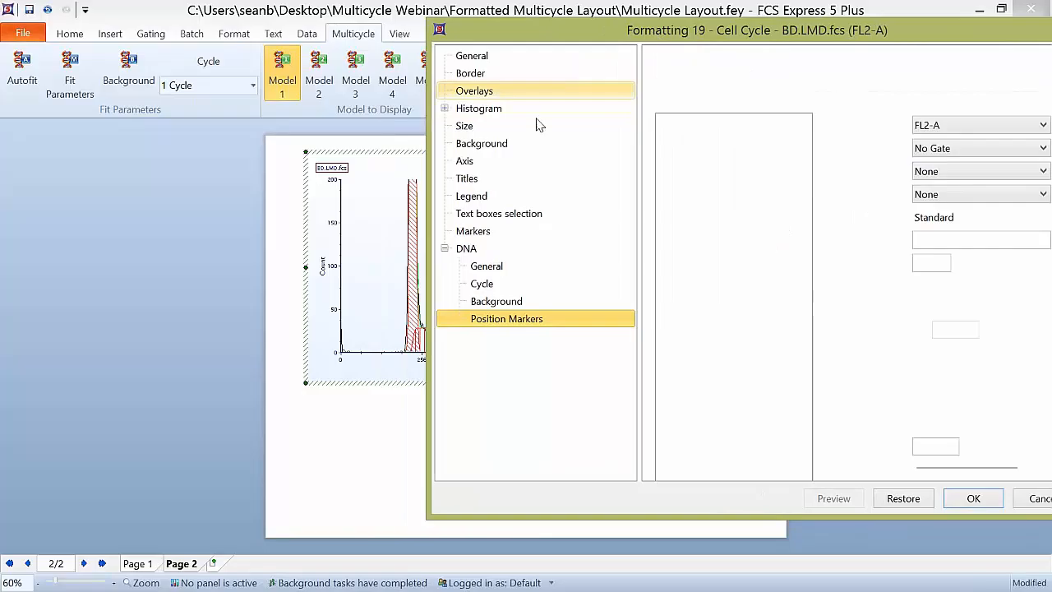
{"action": "left_click", "coordinate": [466, 160]}
{"action": "left_click", "coordinate": [799, 218]}
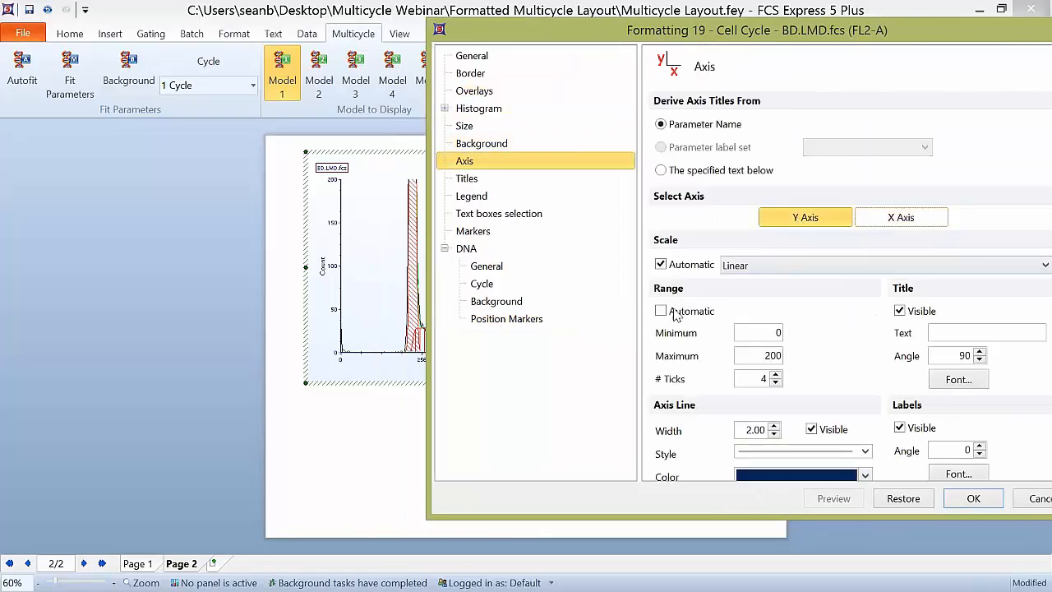
{"action": "left_click", "coordinate": [833, 498]}
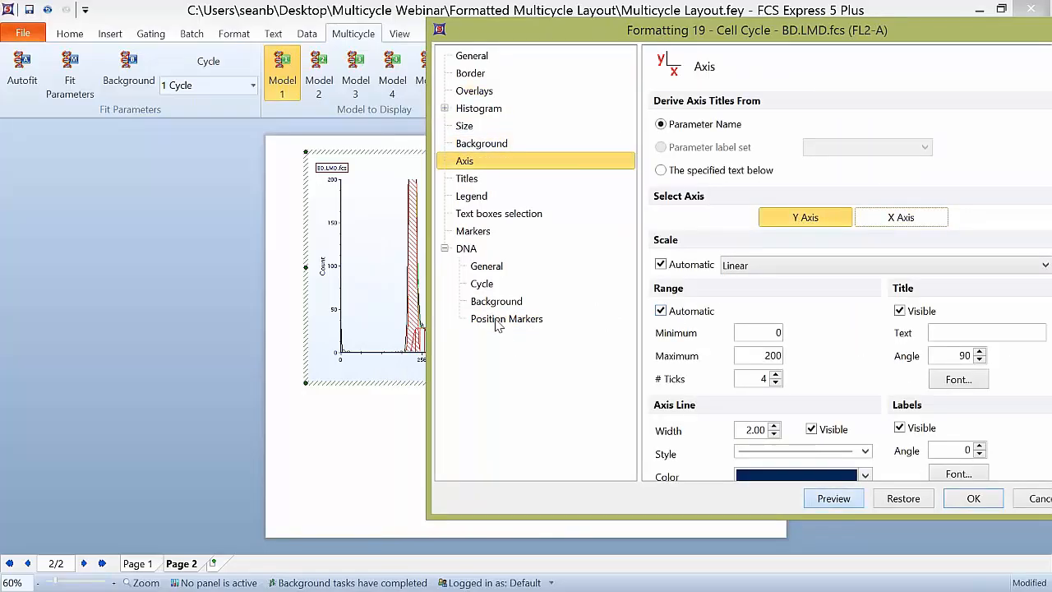
Step: Show the G1 Mean and G2 Mean position markers on the DNA plot with line width 1.50, and preview them
{"action": "left_click", "coordinate": [498, 320]}
{"action": "left_click_drag", "start_coordinate": [558, 22], "coordinate": [594, 25]}
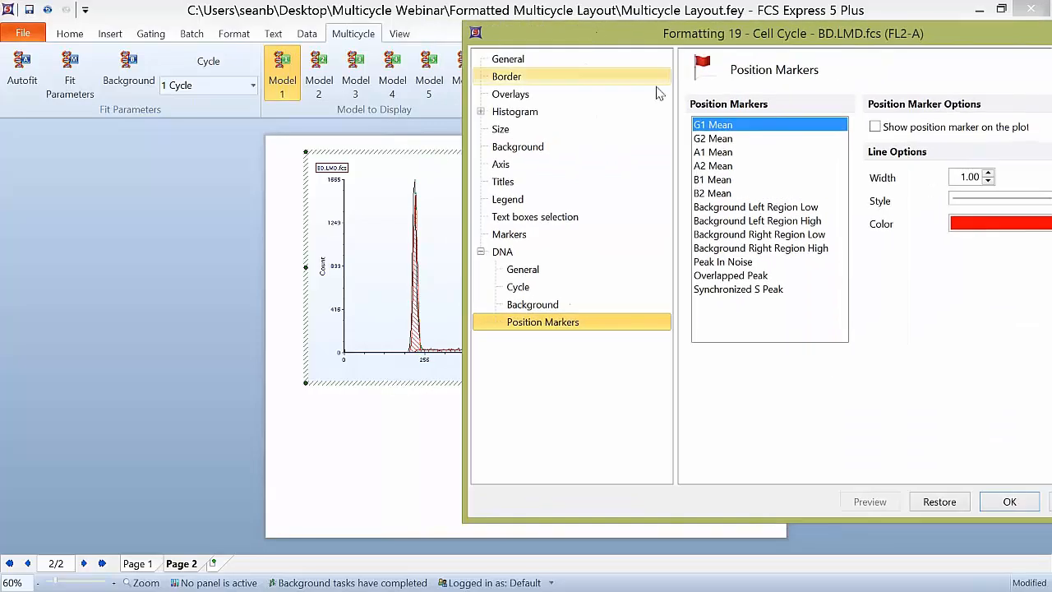
{"action": "left_click", "coordinate": [717, 141], "text": "ctrl"}
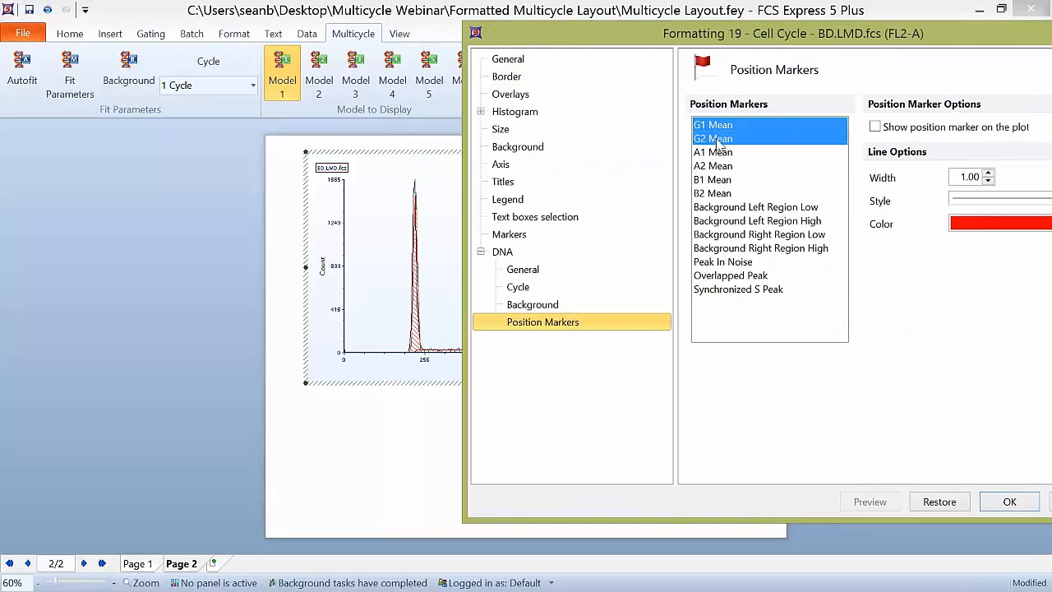
{"action": "left_click", "coordinate": [875, 127]}
{"action": "left_click", "coordinate": [989, 173]}
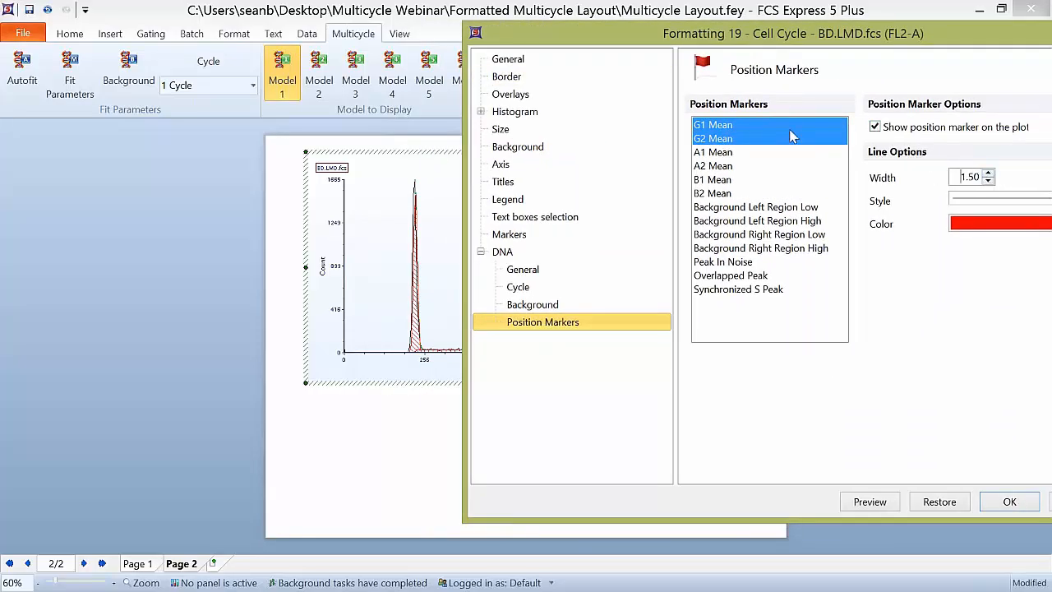
{"action": "left_click", "coordinate": [869, 501]}
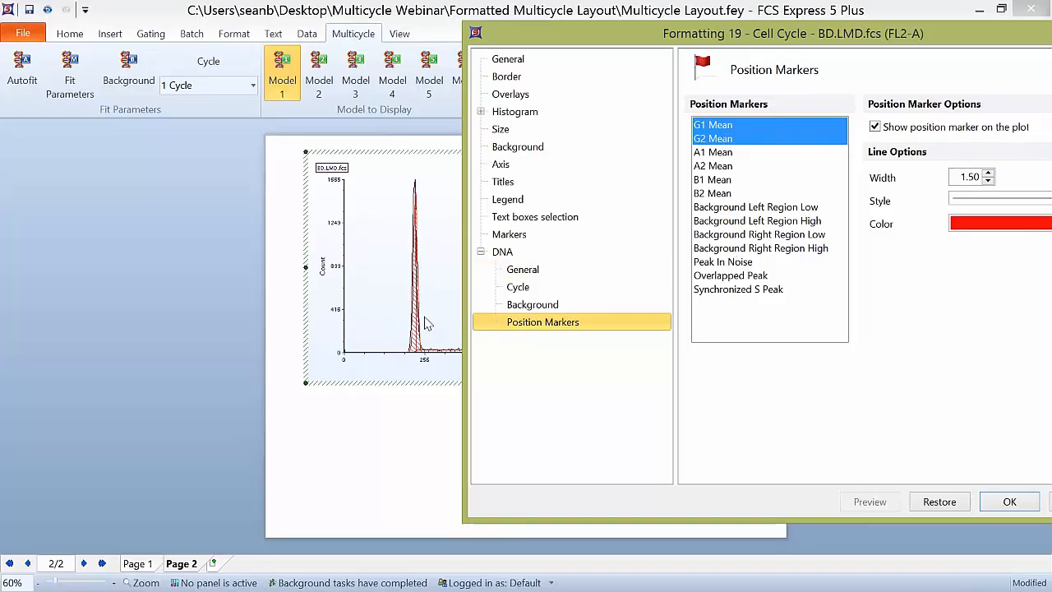
Step: Color the G1 Mean and G2 Mean position marker lines blue, preview them and apply the formatting
{"action": "left_click", "coordinate": [1015, 224]}
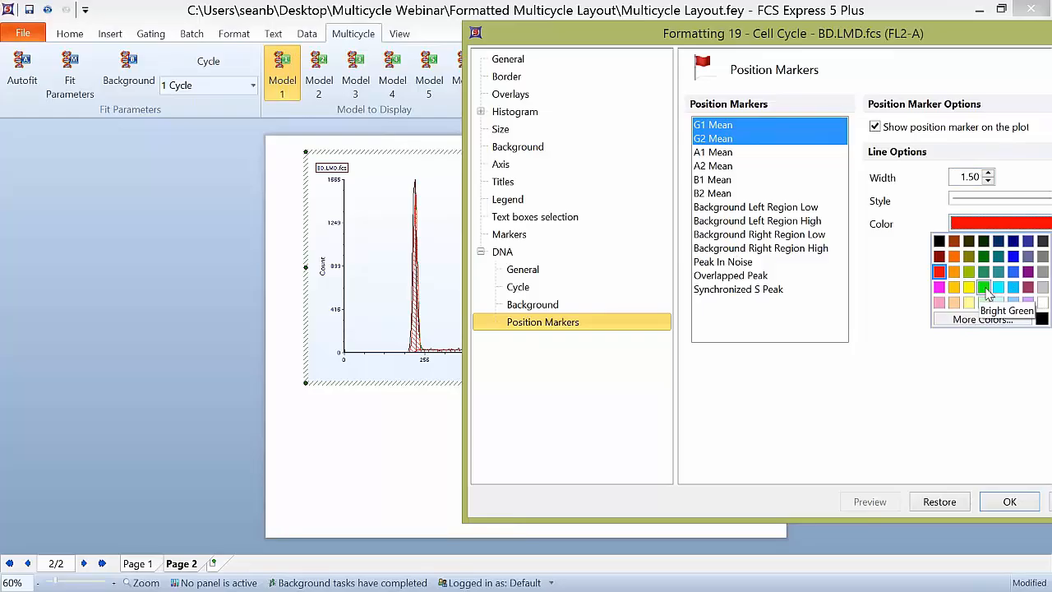
{"action": "left_click", "coordinate": [988, 289]}
{"action": "left_click", "coordinate": [862, 500]}
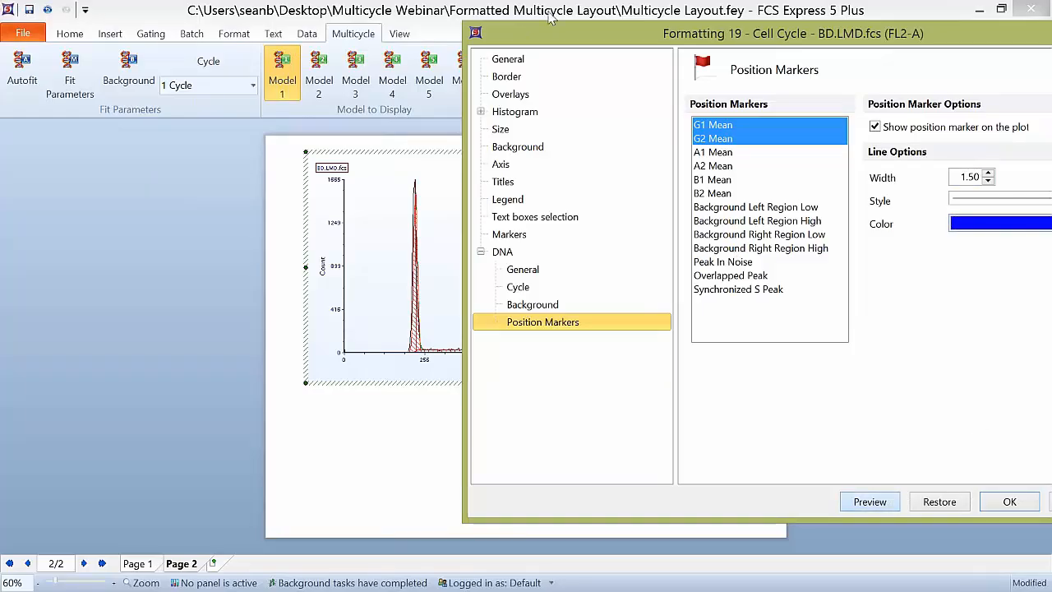
{"action": "left_click_drag", "start_coordinate": [700, 38], "coordinate": [819, 30]}
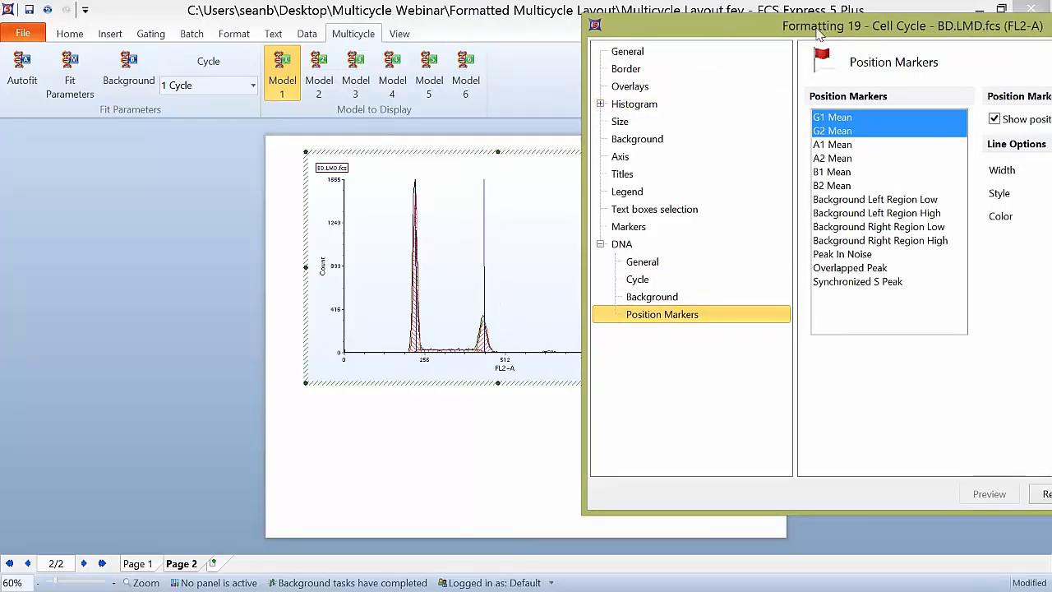
{"action": "left_click_drag", "start_coordinate": [812, 28], "coordinate": [620, 24]}
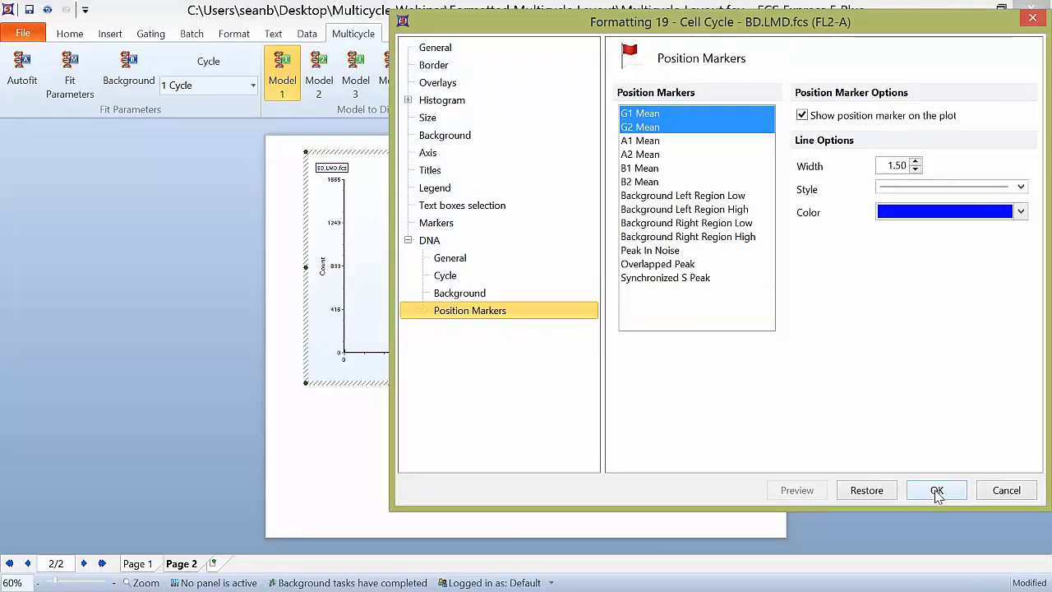
{"action": "left_click", "coordinate": [937, 490]}
{"action": "left_click", "coordinate": [555, 449]}
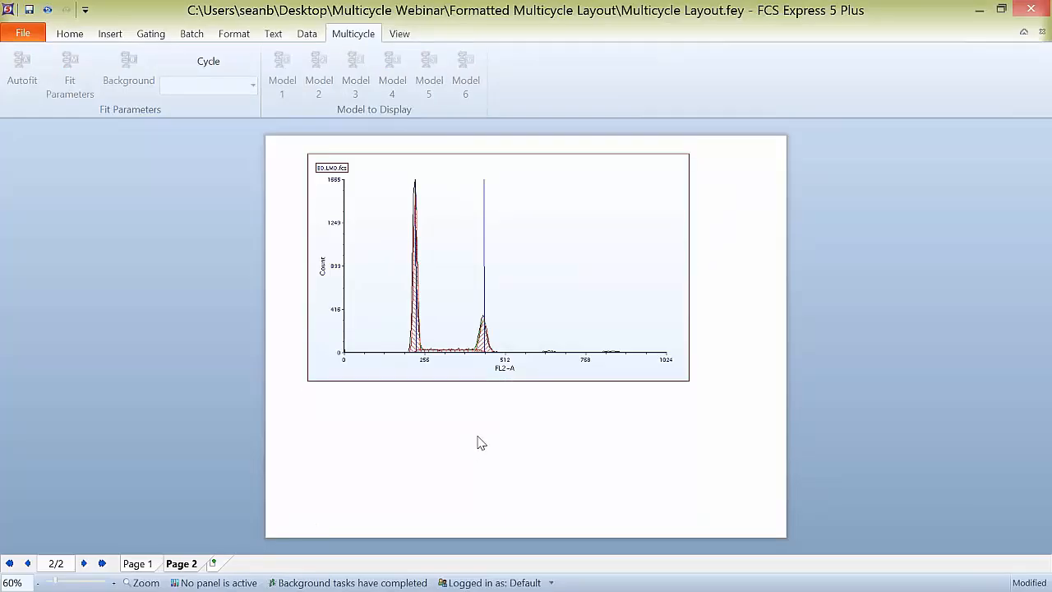
Step: Add the DNA Cycle Statistics table for the plot and place it directly below the histogram
{"action": "right_click", "coordinate": [443, 213]}
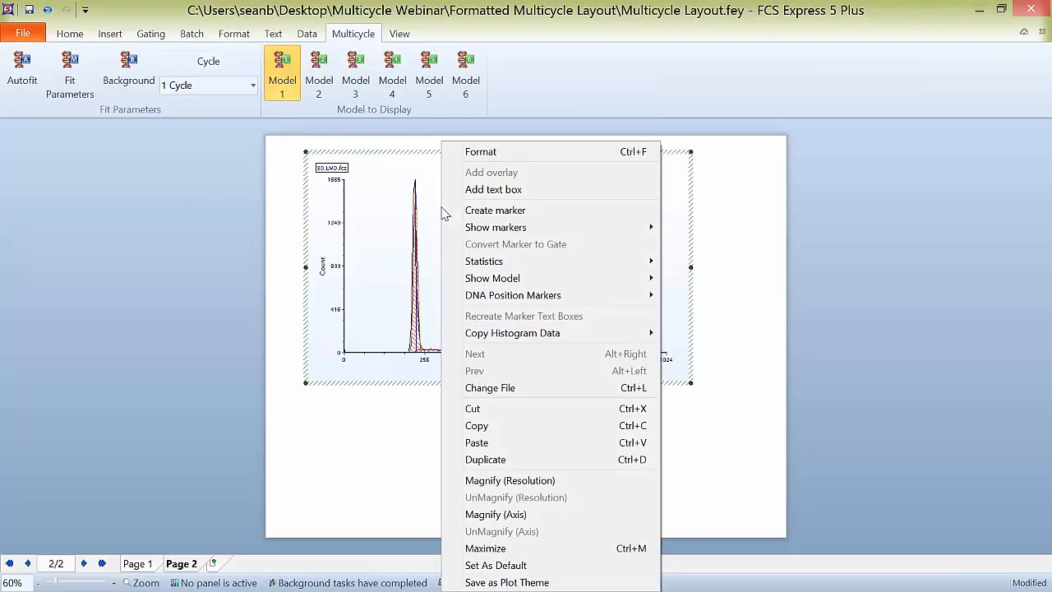
{"action": "mouse_move", "coordinate": [480, 269]}
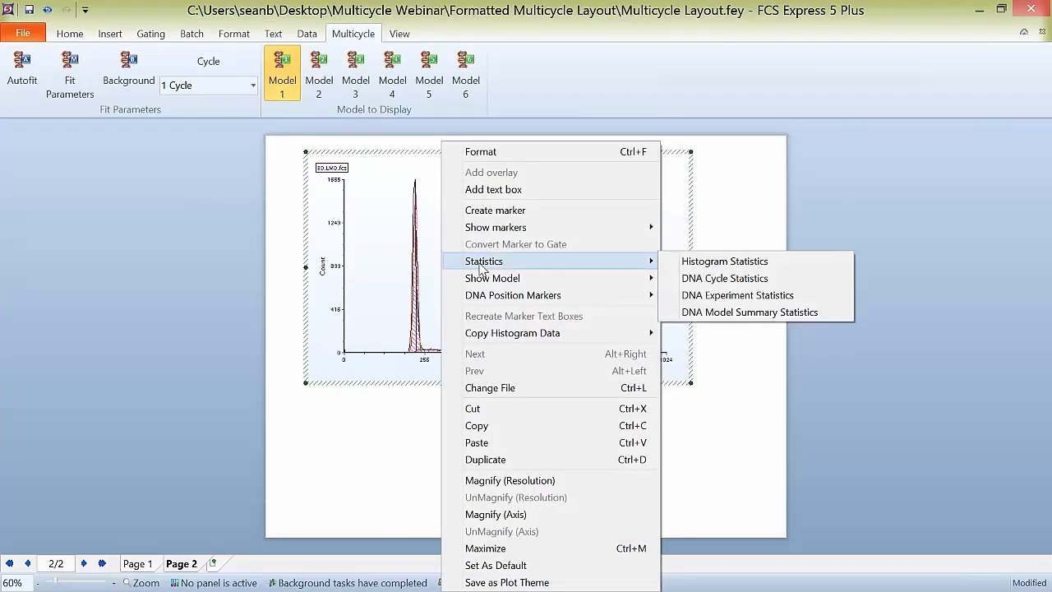
{"action": "left_click", "coordinate": [736, 282]}
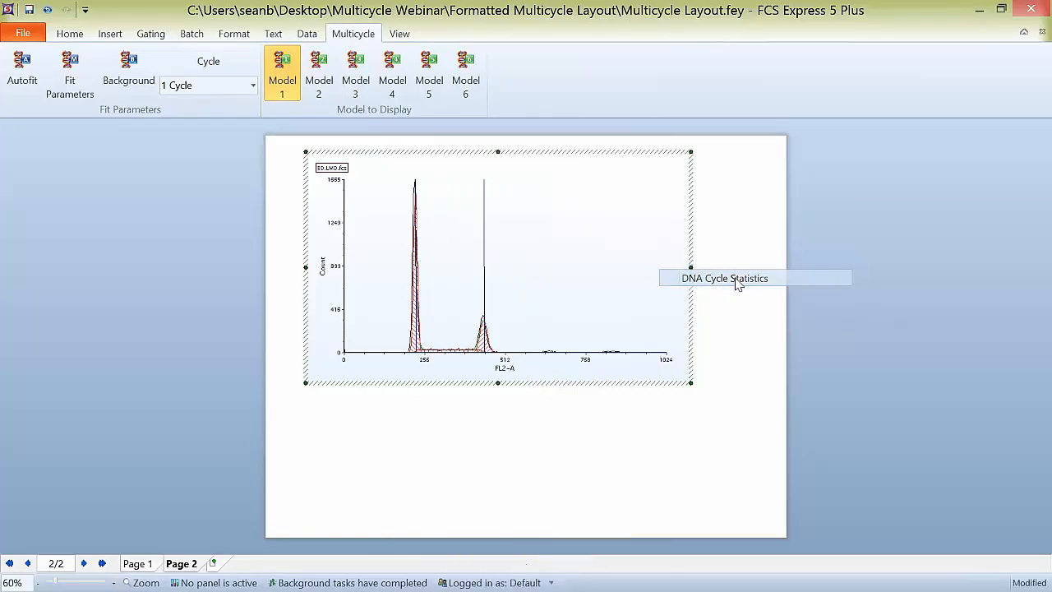
{"action": "left_click_drag", "start_coordinate": [575, 420], "coordinate": [514, 394]}
Step: Add the DNA Experiment Statistics text for the plot and place it below the histogram, beside the cycle statistics table
{"action": "right_click", "coordinate": [492, 284]}
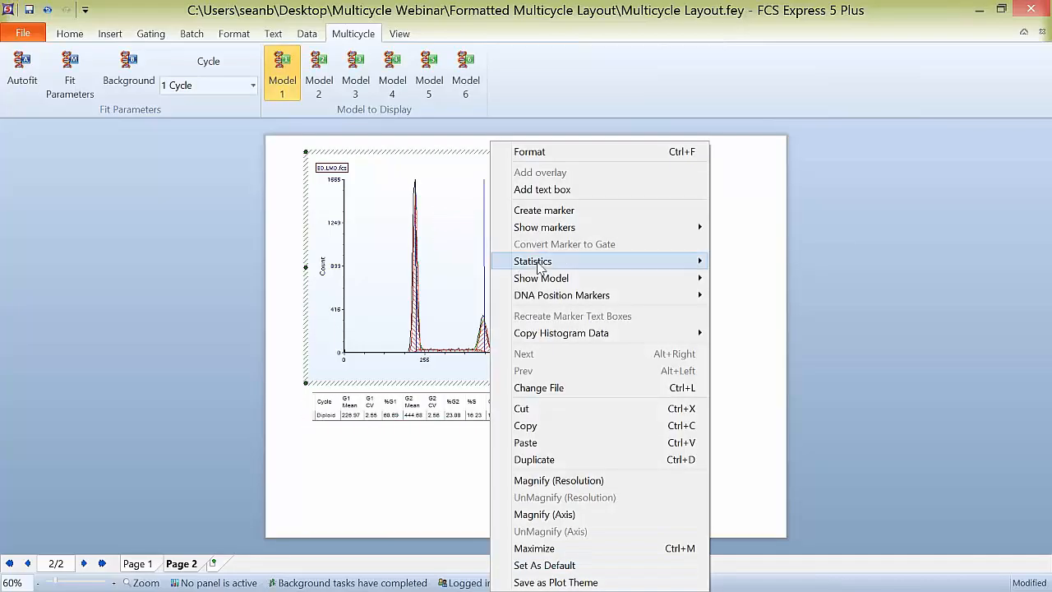
{"action": "mouse_move", "coordinate": [571, 263]}
{"action": "left_click", "coordinate": [787, 296]}
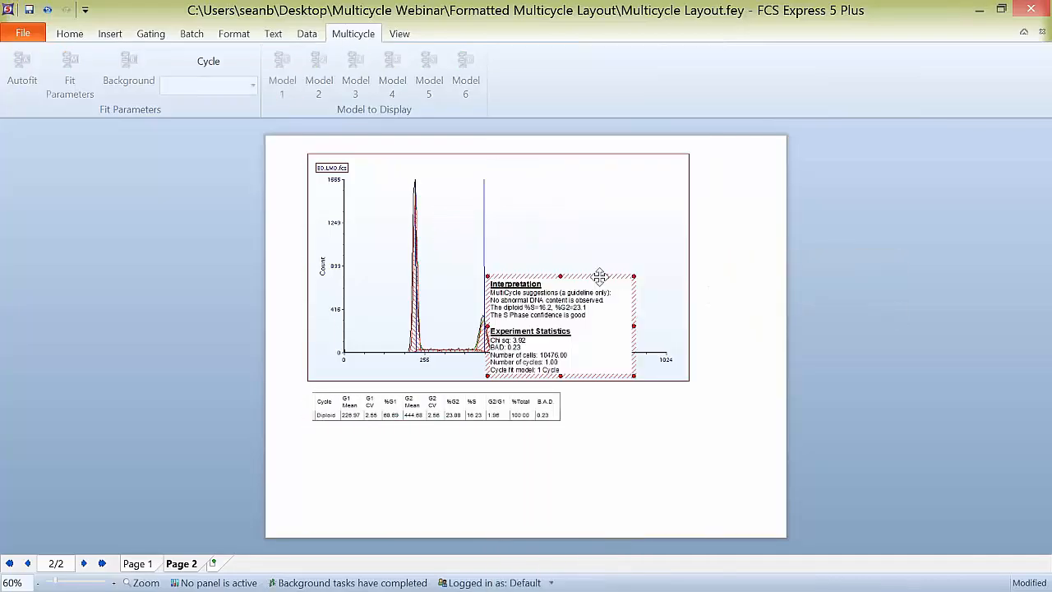
{"action": "left_click_drag", "start_coordinate": [598, 281], "coordinate": [685, 400]}
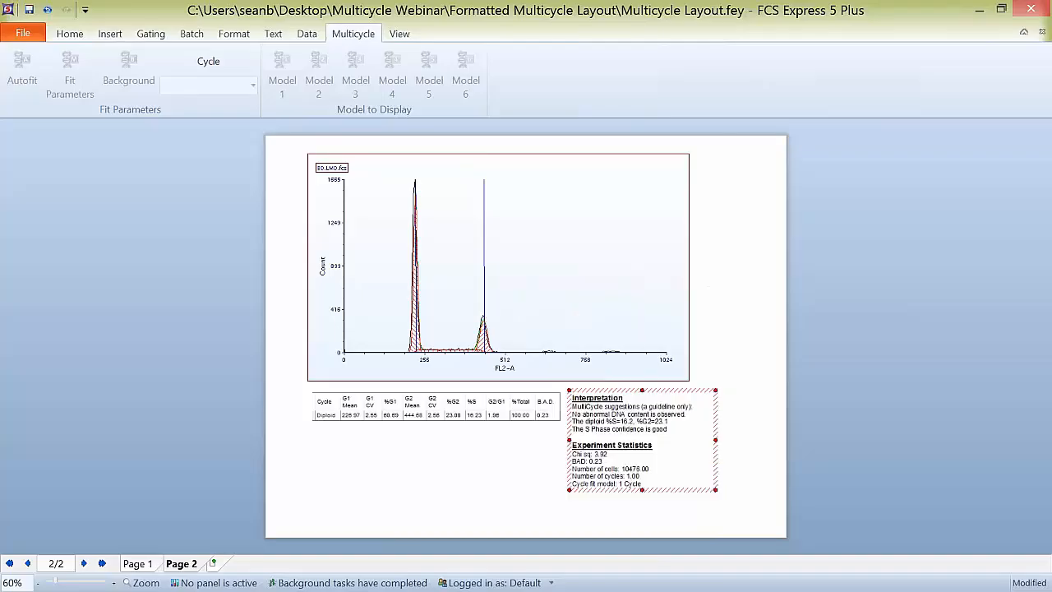
Step: Add the DNA Model Summary Statistics table for the plot and place it beneath the cycle statistics table
{"action": "right_click", "coordinate": [502, 272]}
{"action": "mouse_move", "coordinate": [621, 265]}
{"action": "left_click", "coordinate": [794, 312]}
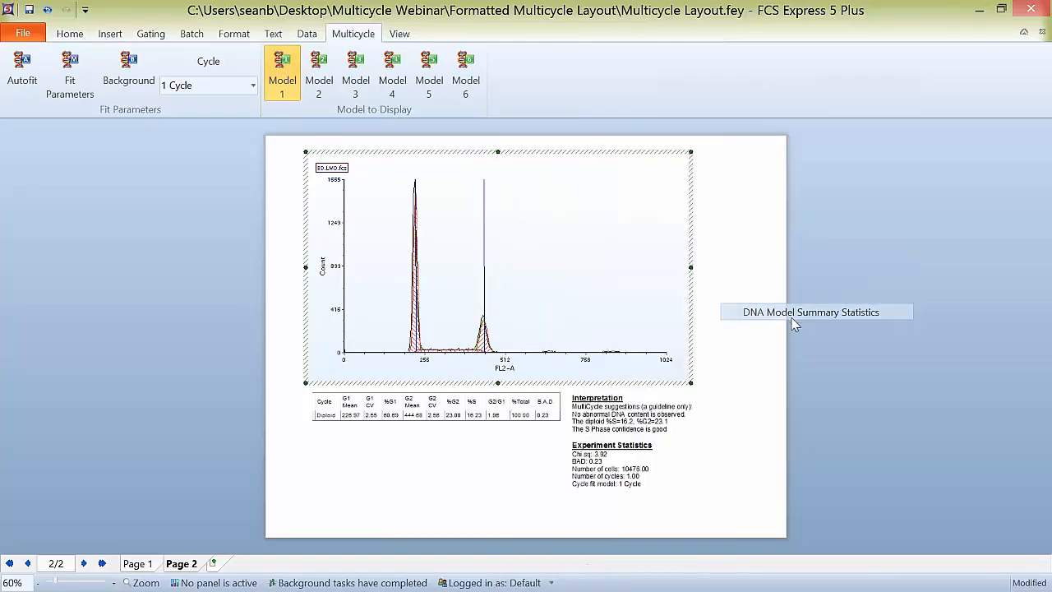
{"action": "left_click_drag", "start_coordinate": [585, 262], "coordinate": [400, 433]}
{"action": "left_click", "coordinate": [278, 424]}
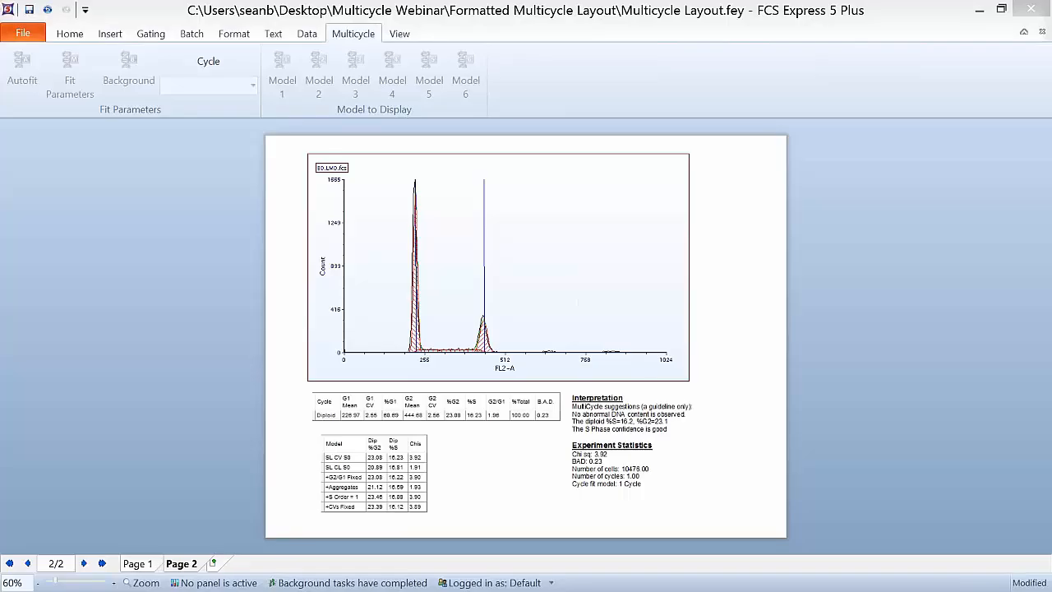
Step: Give the Diploid G1, Diploid S and Diploid G2 overlays a solid fill with 50 transparency
{"action": "double_click", "coordinate": [585, 240]}
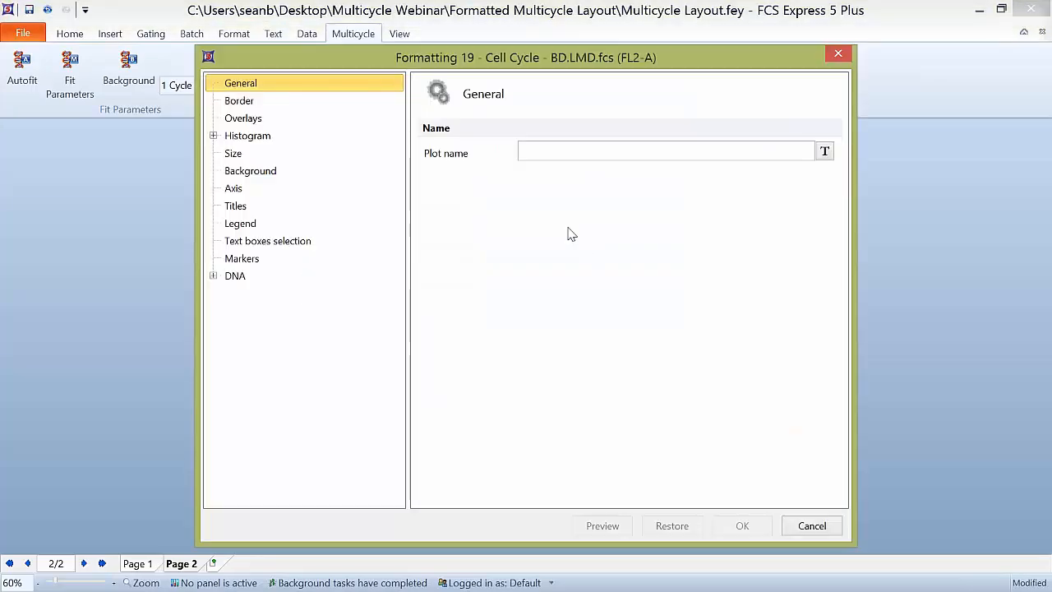
{"action": "left_click_drag", "start_coordinate": [300, 59], "coordinate": [450, 31]}
{"action": "left_click", "coordinate": [532, 96]}
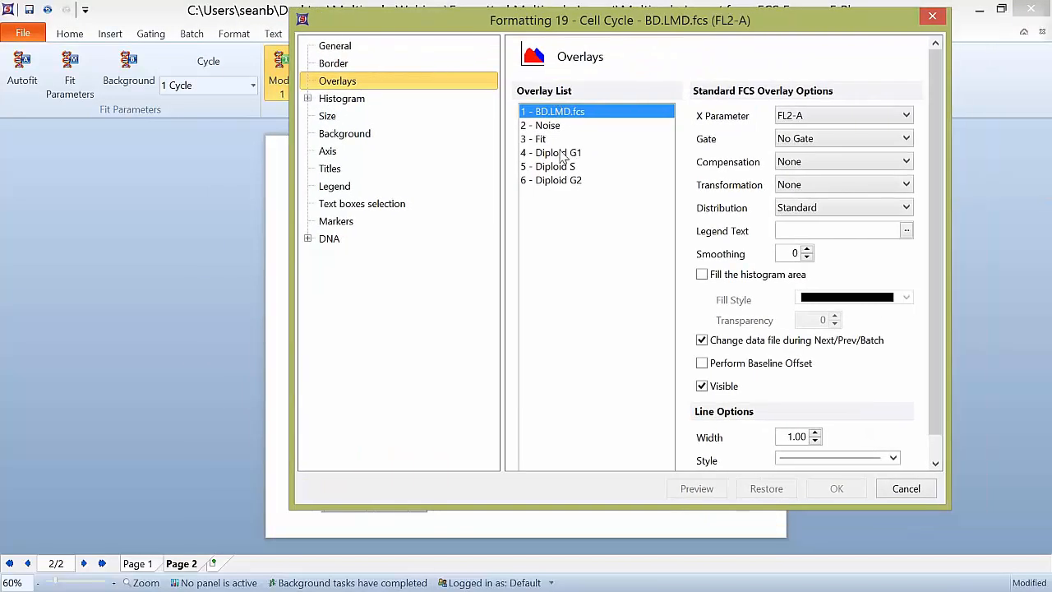
{"action": "left_click_drag", "start_coordinate": [561, 155], "coordinate": [580, 168]}
{"action": "left_click", "coordinate": [604, 131]}
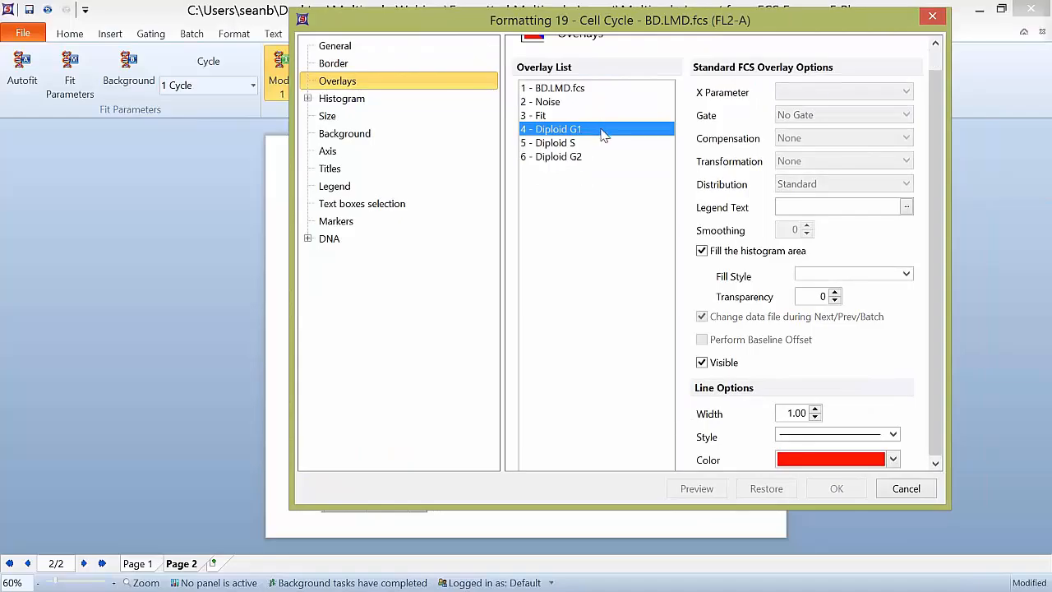
{"action": "left_click", "coordinate": [578, 156], "text": "shift"}
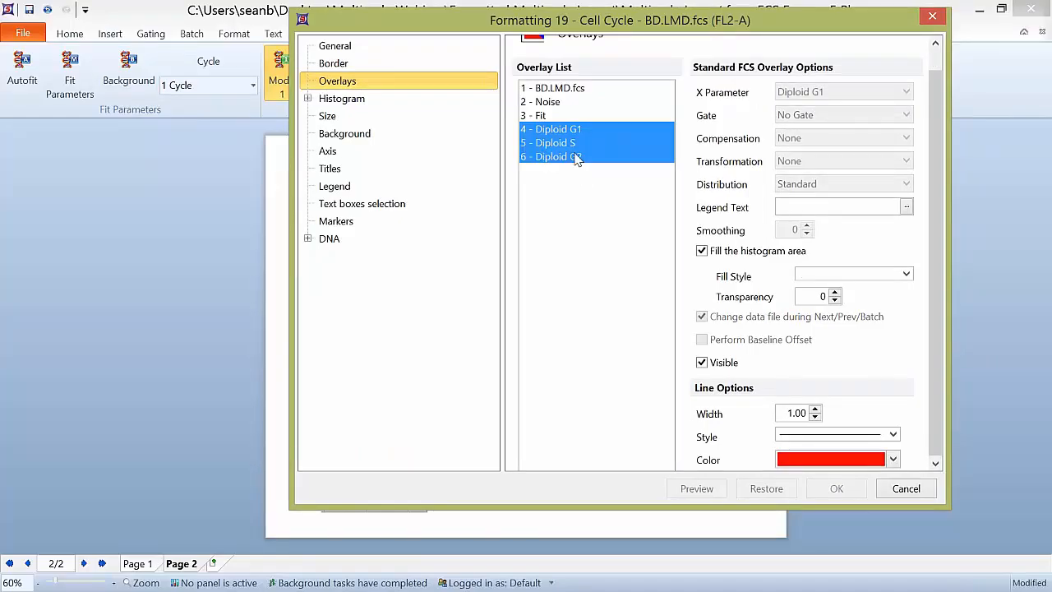
{"action": "left_click", "coordinate": [828, 276]}
{"action": "left_click", "coordinate": [830, 287]}
{"action": "double_click", "coordinate": [824, 295]}
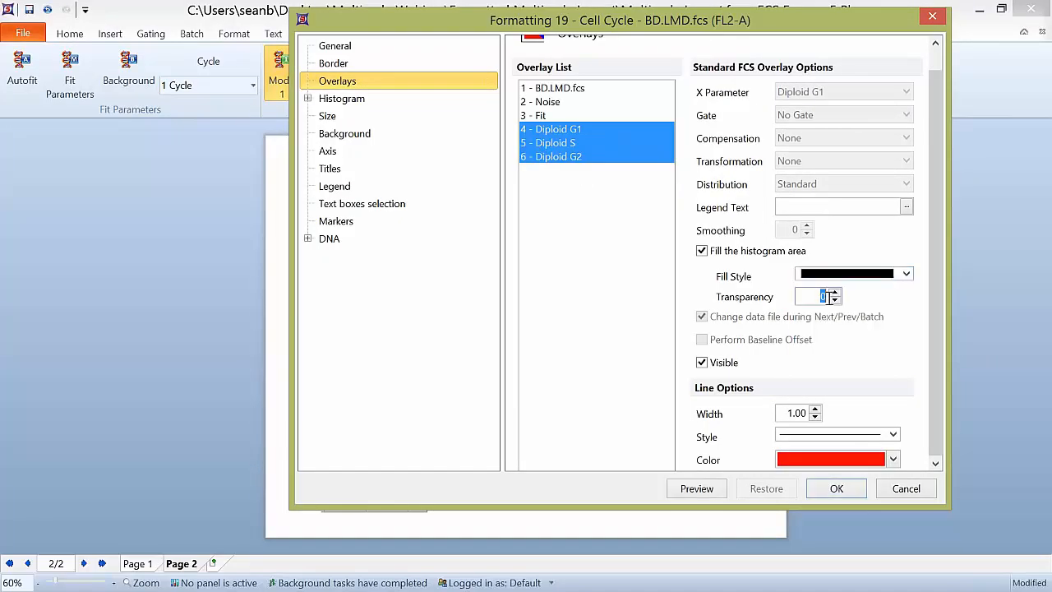
{"action": "type", "text": "50"}
Step: Set the color of the Diploid S overlay to orange
{"action": "left_click", "coordinate": [576, 143]}
{"action": "left_click", "coordinate": [894, 460]}
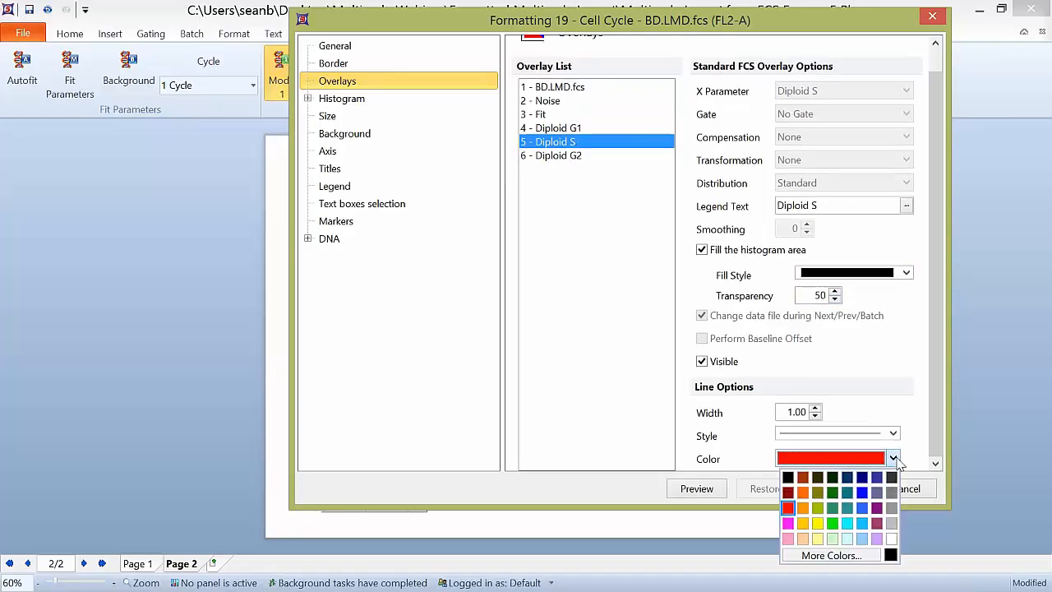
{"action": "left_click", "coordinate": [794, 498]}
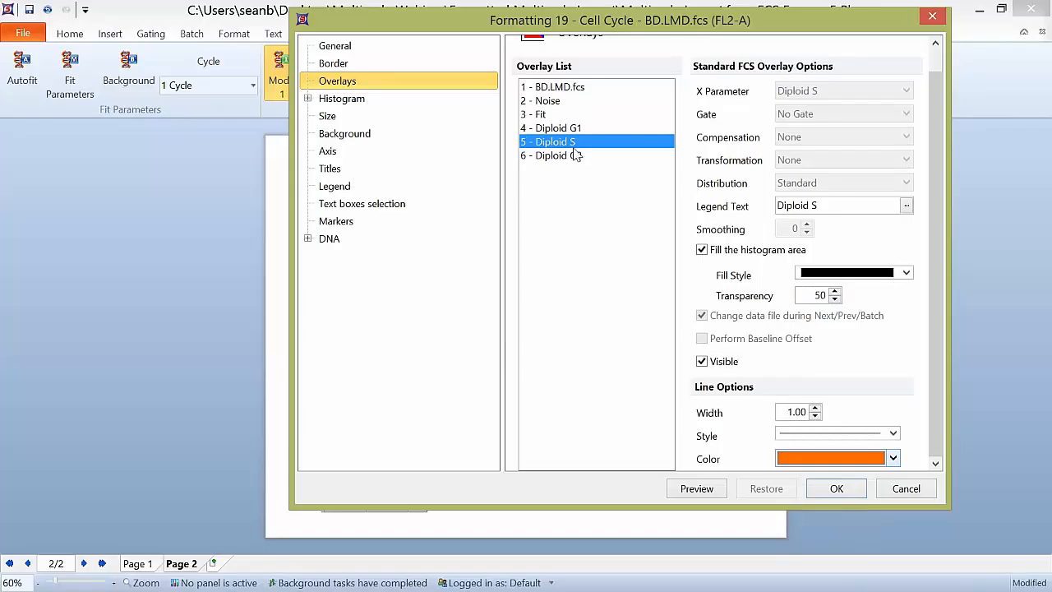
Step: Set the color of the Diploid G2 overlay to green and apply the overlay formatting to the plot
{"action": "left_click", "coordinate": [578, 160]}
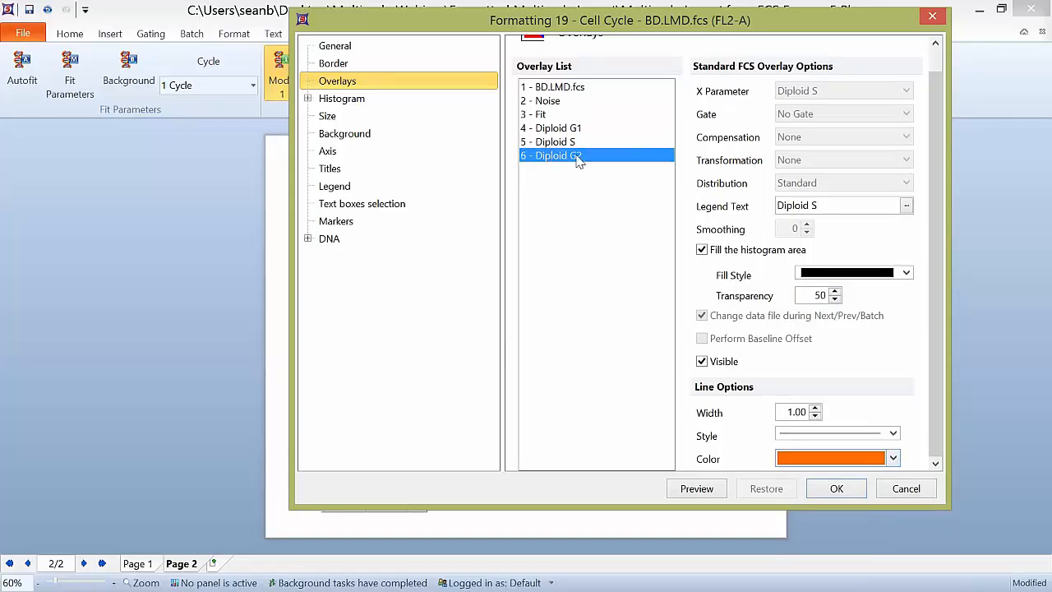
{"action": "left_click", "coordinate": [893, 458]}
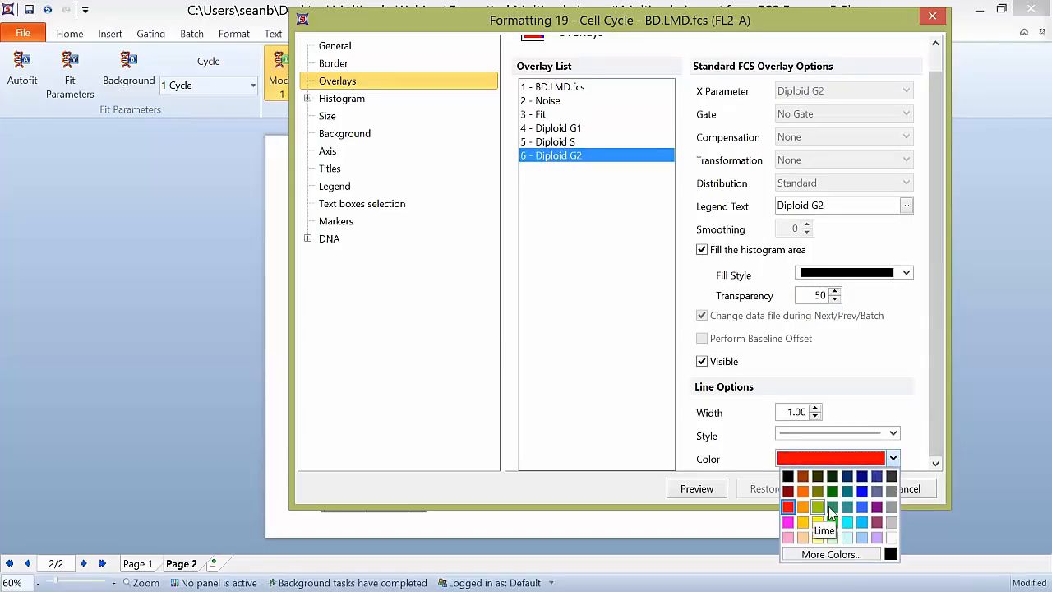
{"action": "left_click", "coordinate": [832, 491]}
{"action": "left_click", "coordinate": [837, 489]}
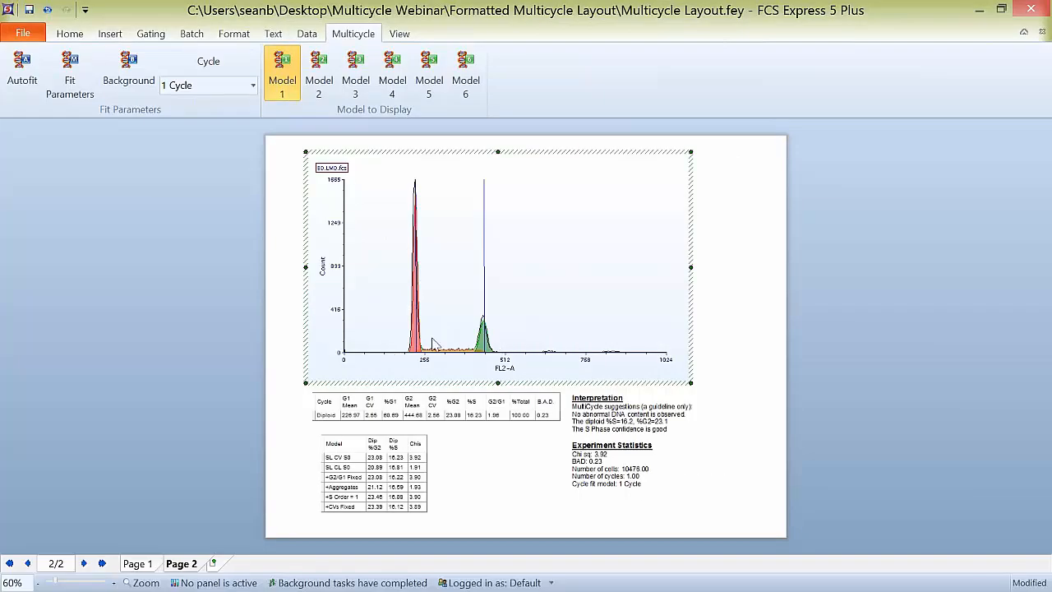
{"action": "left_click", "coordinate": [247, 336]}
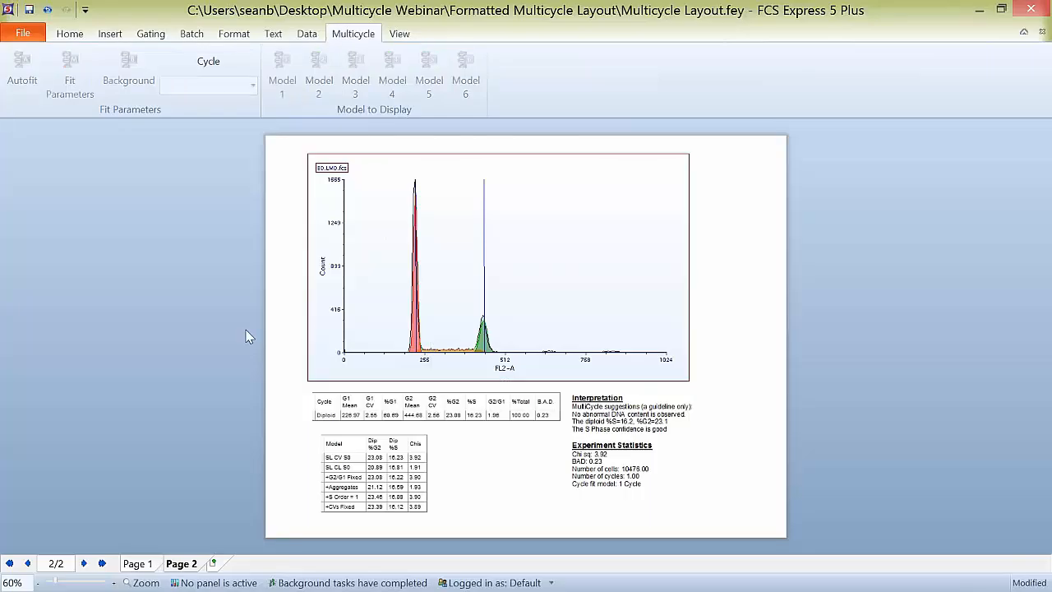
Step: Go to Page 1 of the layout and select the Non-Debris gate on the scatter plot
{"action": "left_click", "coordinate": [137, 563]}
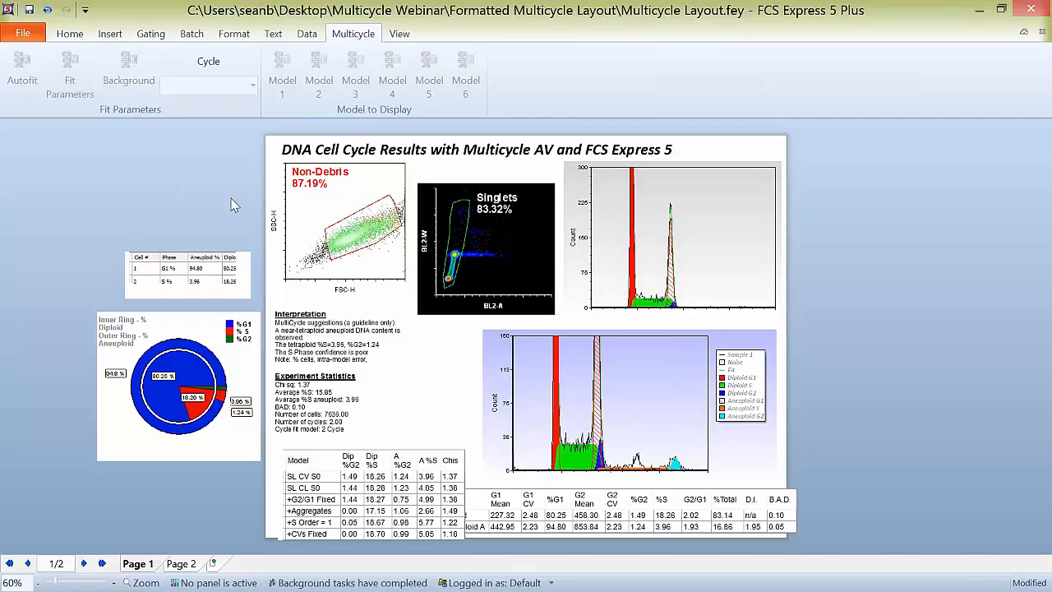
{"action": "left_click", "coordinate": [374, 235]}
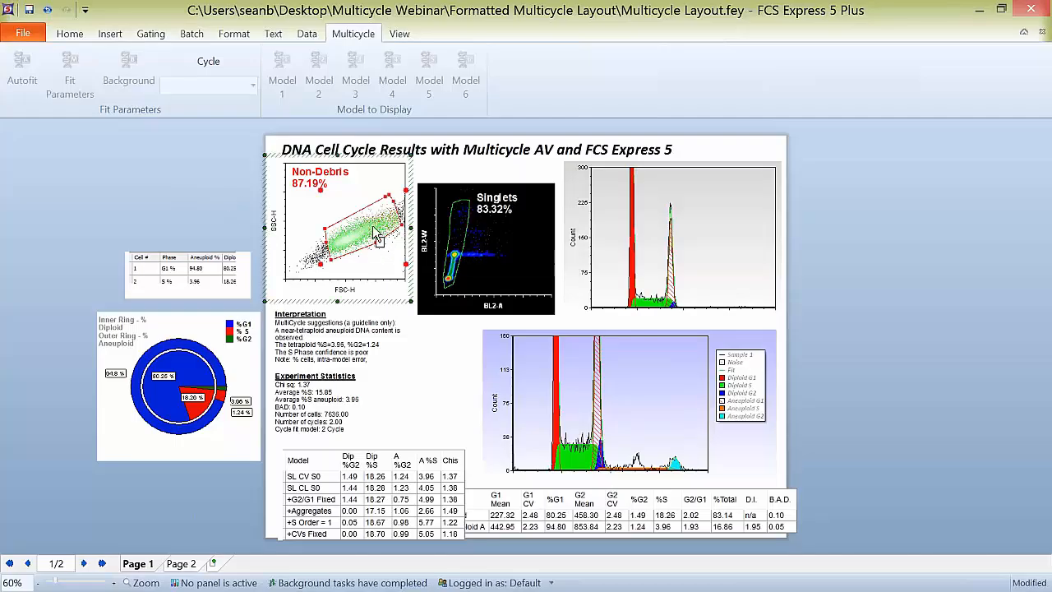
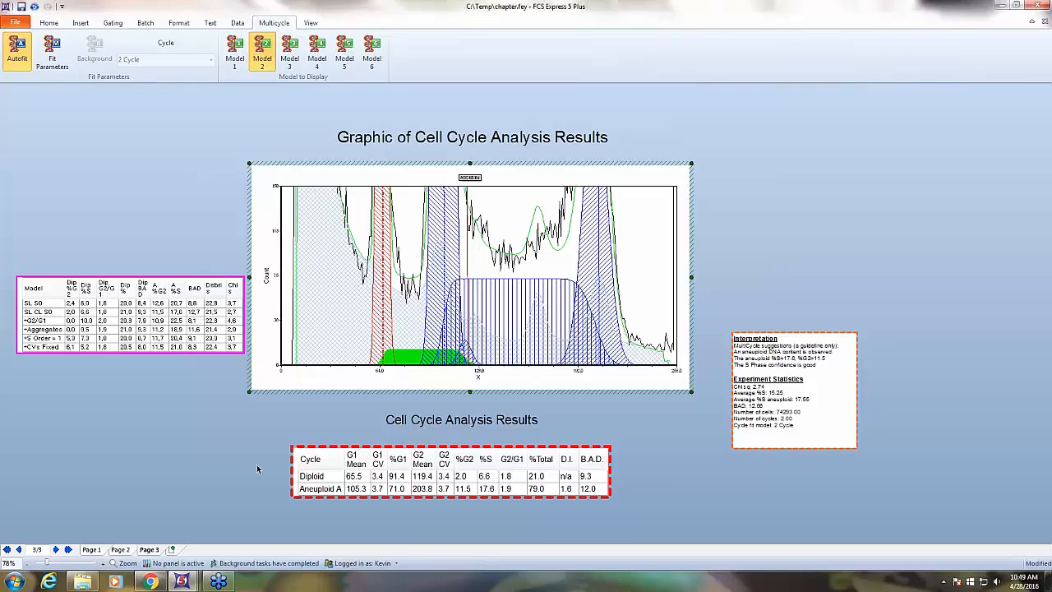
Step: Review the histogram on Page 1, the DNA content notes on Page 2 and the analysis results on Page 3, ending on Page 1
{"action": "left_click", "coordinate": [96, 552]}
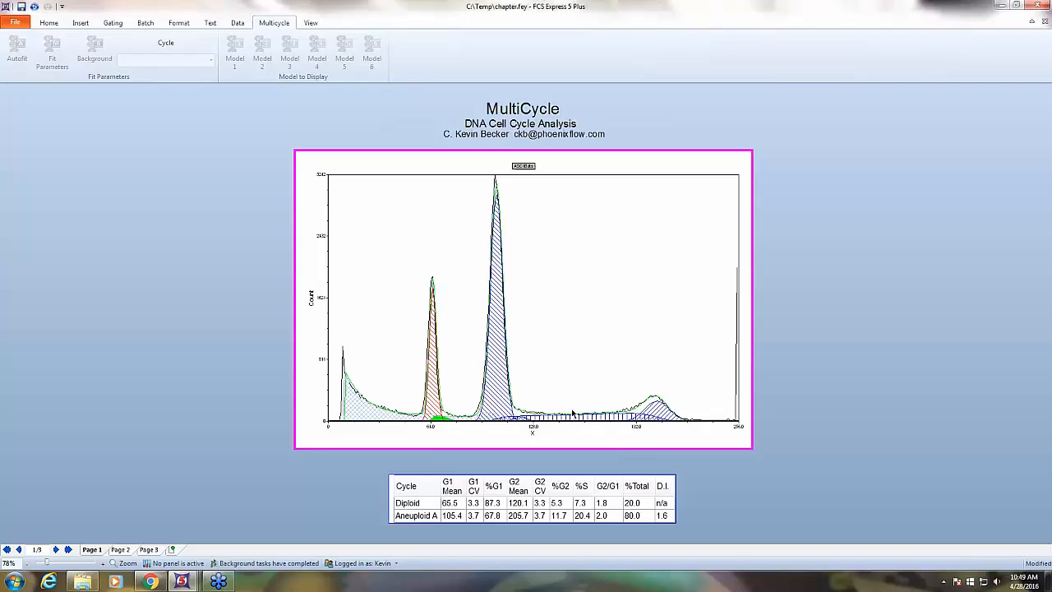
{"action": "left_click", "coordinate": [149, 549]}
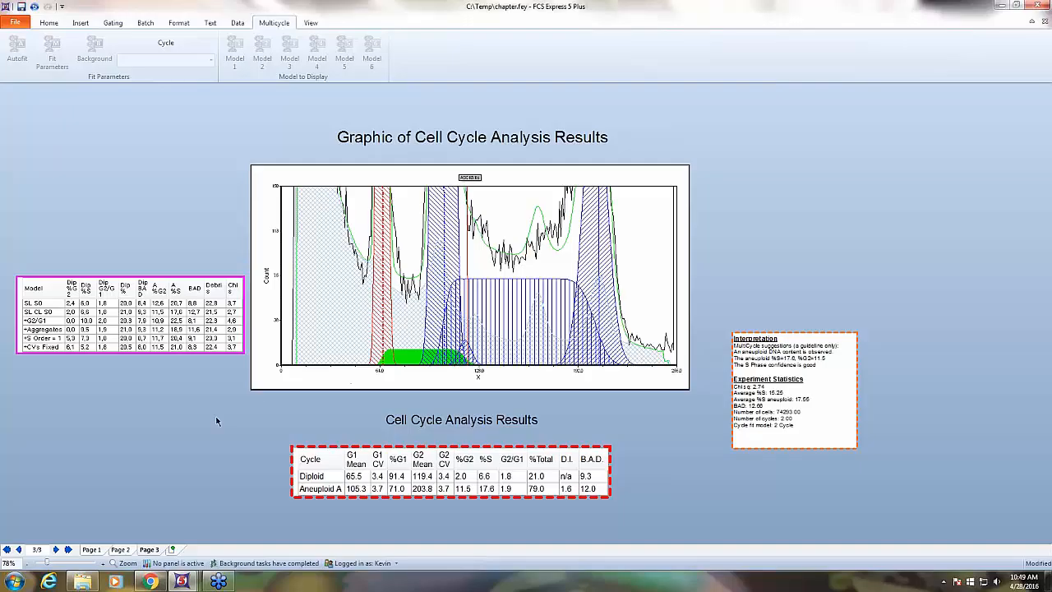
{"action": "left_click", "coordinate": [92, 549]}
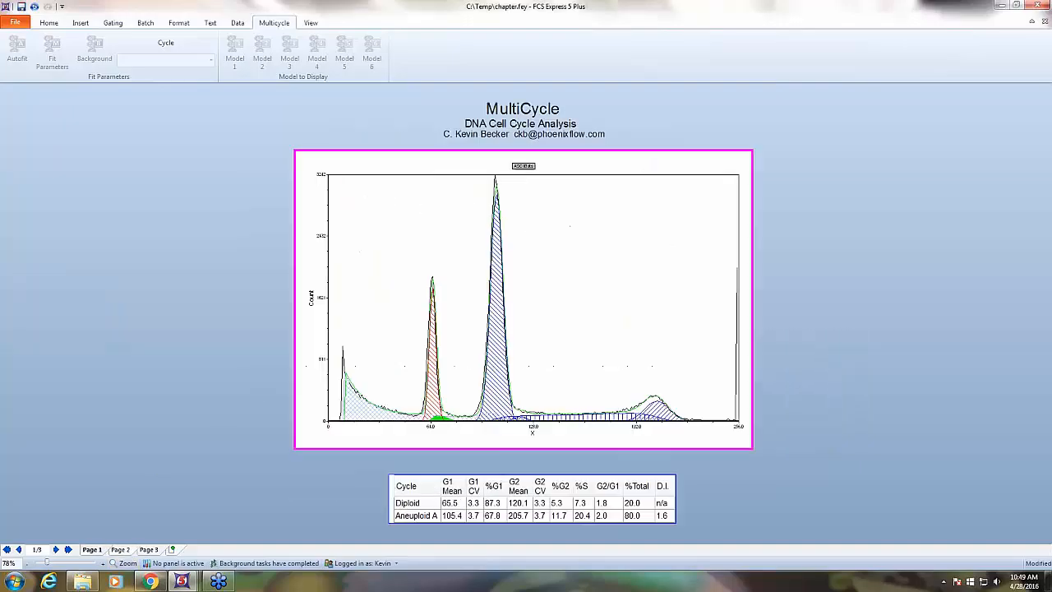
{"action": "left_click", "coordinate": [120, 549]}
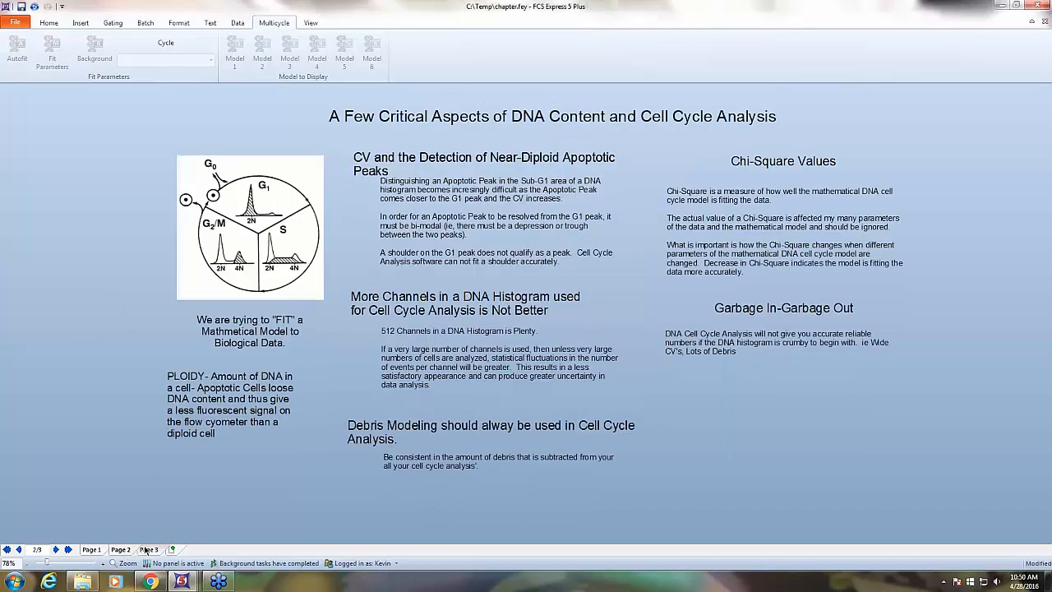
{"action": "left_click", "coordinate": [148, 549]}
{"action": "left_click", "coordinate": [89, 550]}
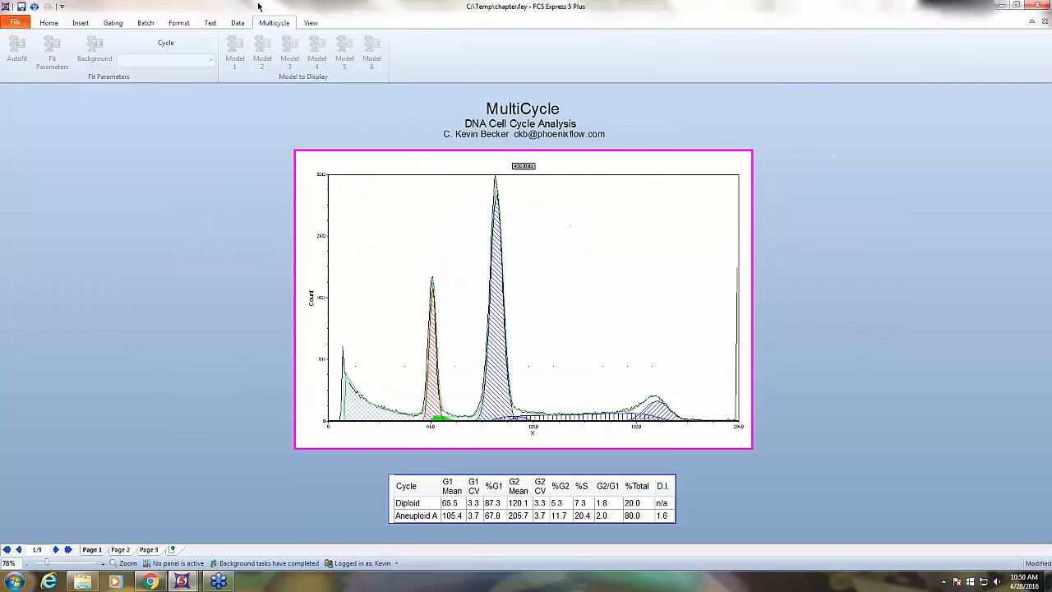
Step: Open the recent layout synchronous-S.fey and select its DNA histogram to show the Multicycle cycle and model settings
{"action": "left_click", "coordinate": [15, 23]}
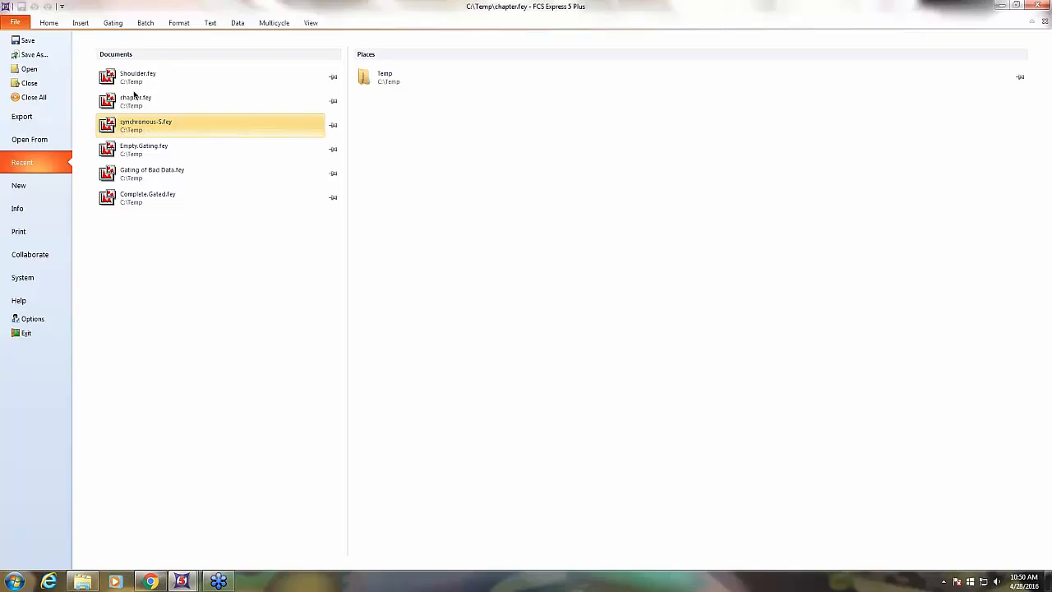
{"action": "left_click", "coordinate": [134, 123]}
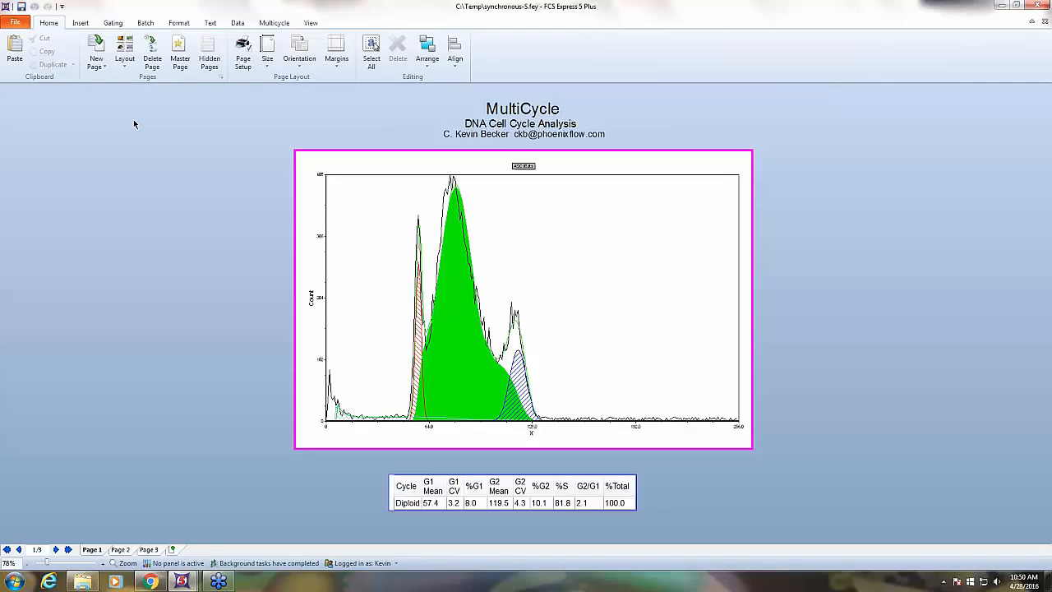
{"action": "mouse_move", "coordinate": [619, 251]}
{"action": "double_click", "coordinate": [649, 117]}
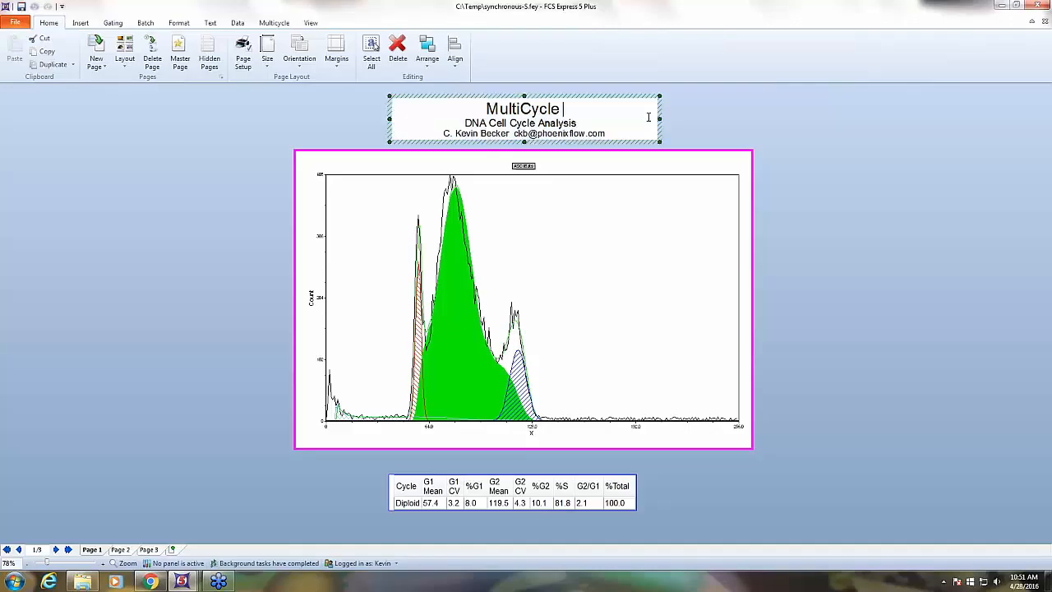
{"action": "left_click", "coordinate": [631, 205]}
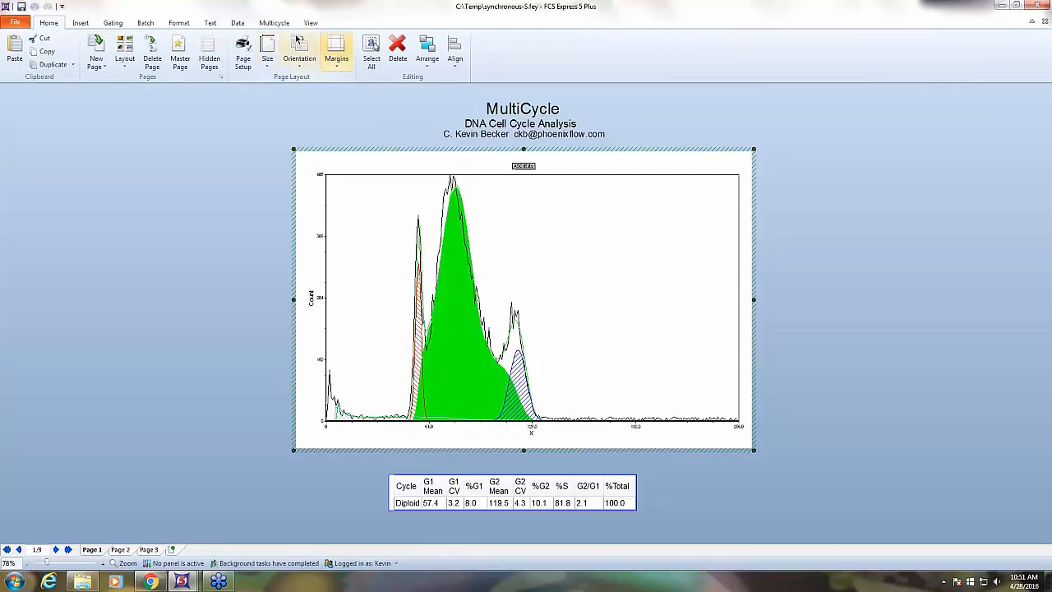
{"action": "left_click", "coordinate": [276, 23]}
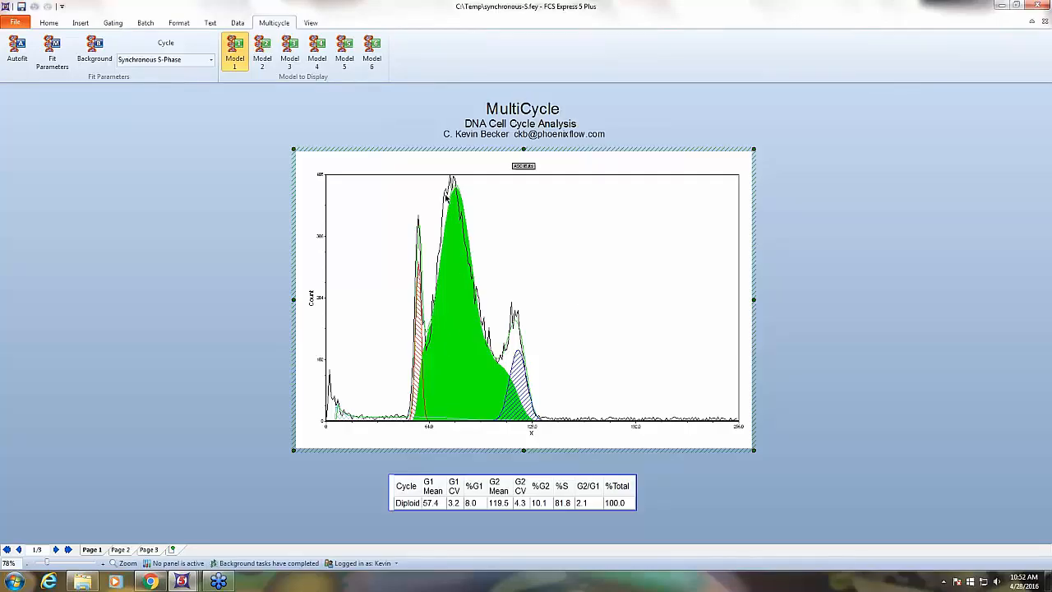
Step: Examine the model comparison, interpretation and cell cycle results on Page 3, and return to Page 1
{"action": "left_click", "coordinate": [149, 550]}
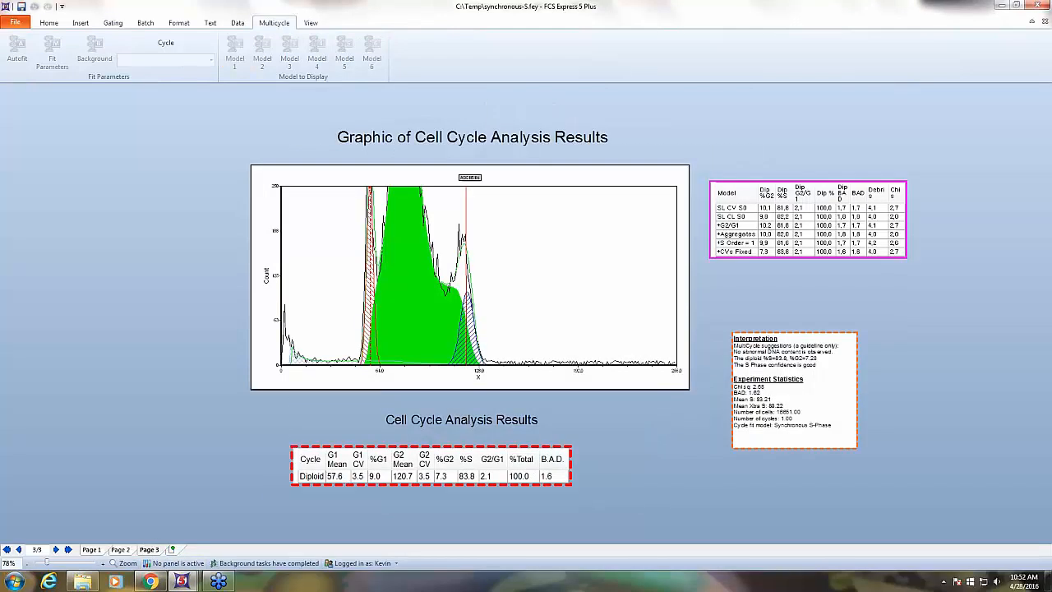
{"action": "left_click", "coordinate": [89, 549]}
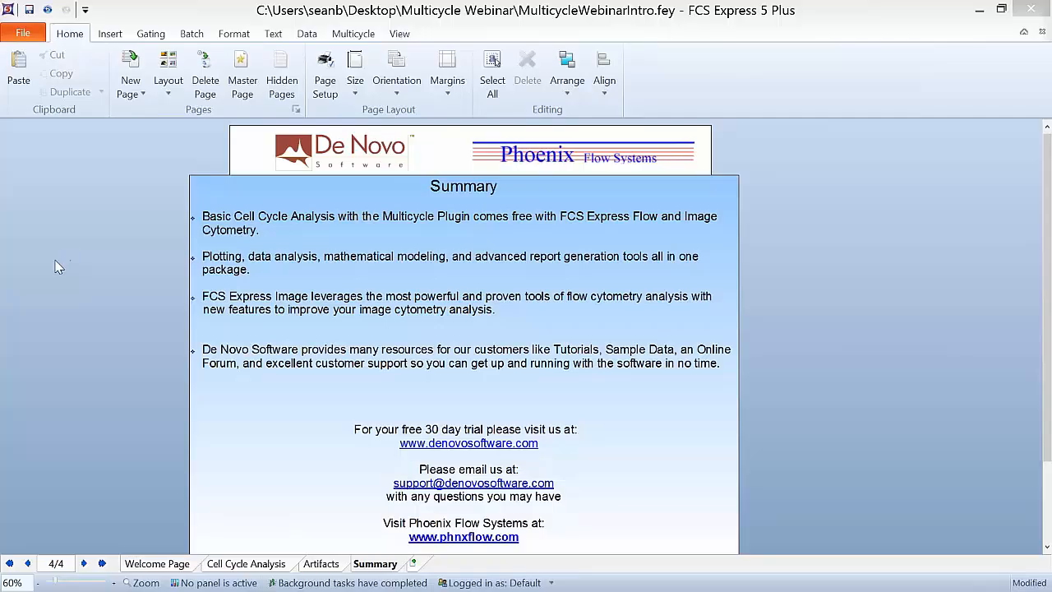
{"action": "scroll", "coordinate": [92, 282], "scroll_direction": "down", "scroll_amount": 1}
{"action": "scroll", "coordinate": [107, 285], "scroll_direction": "up", "scroll_amount": 1}
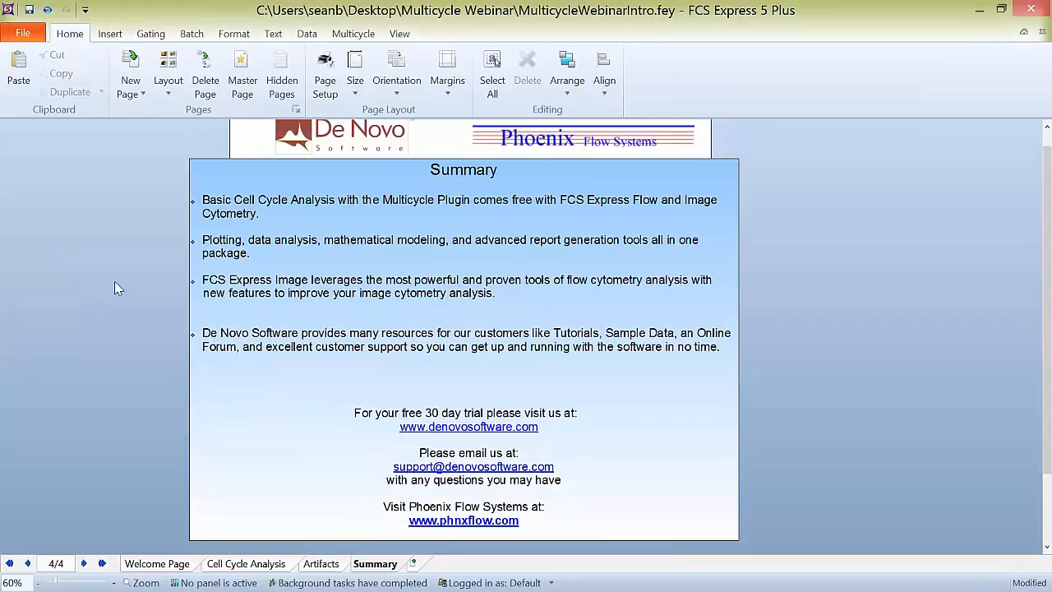